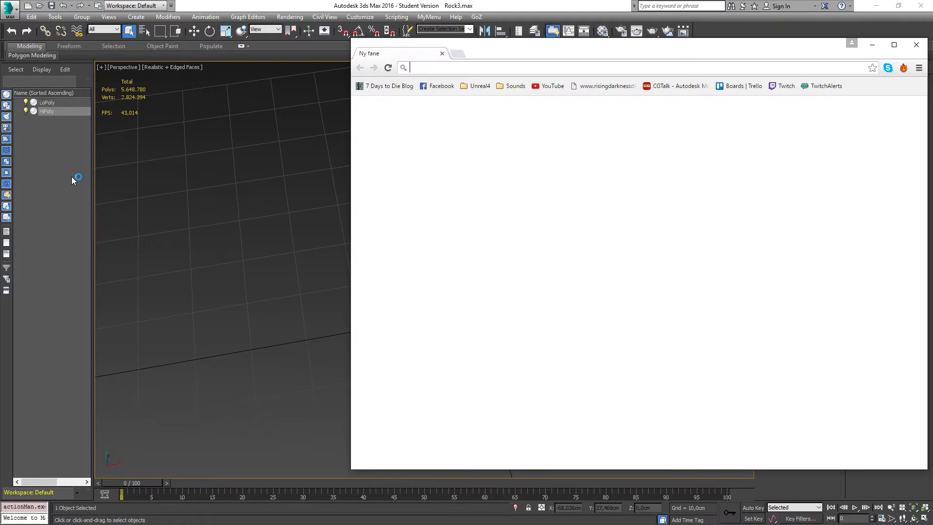
- Go to images.google.com in the browser and maximize its window
type("i")
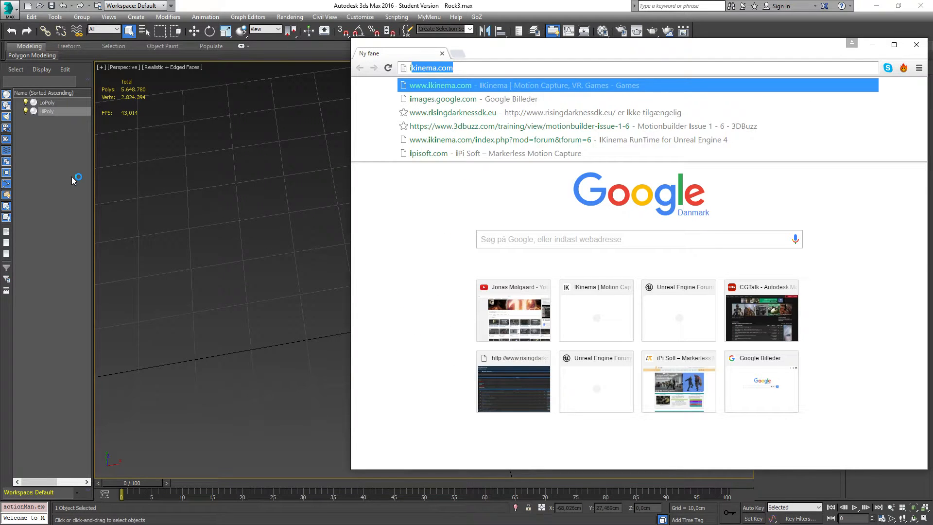
key("BackSpace")
type("mages.google")
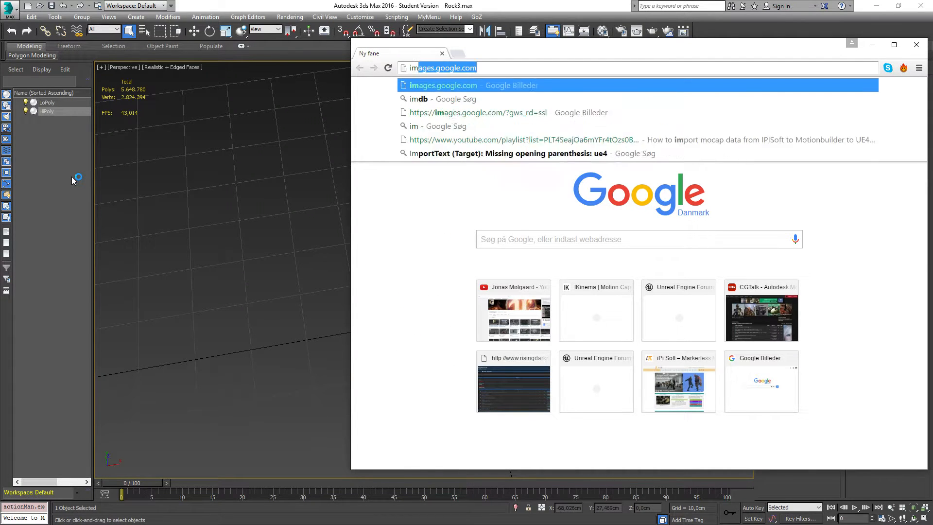
key("Return")
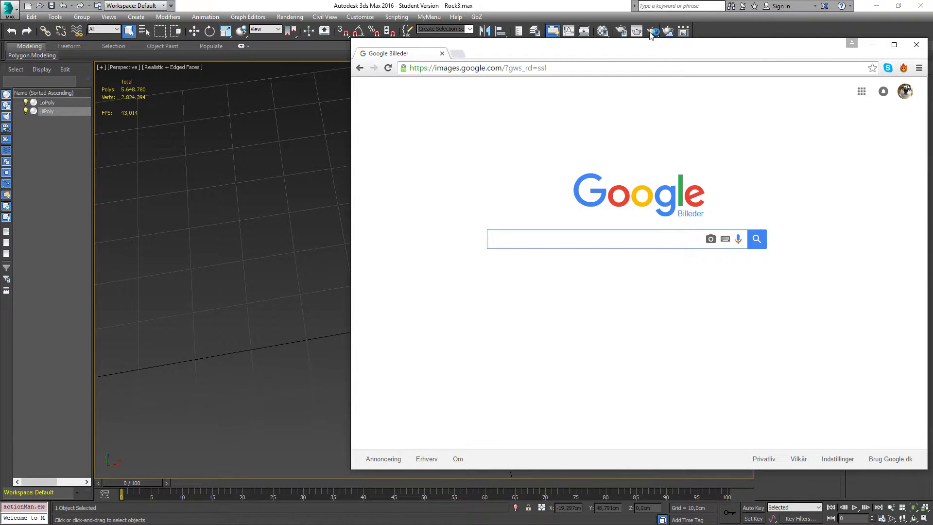
left_click_drag(534, 51, 415, 41)
double_click(415, 40)
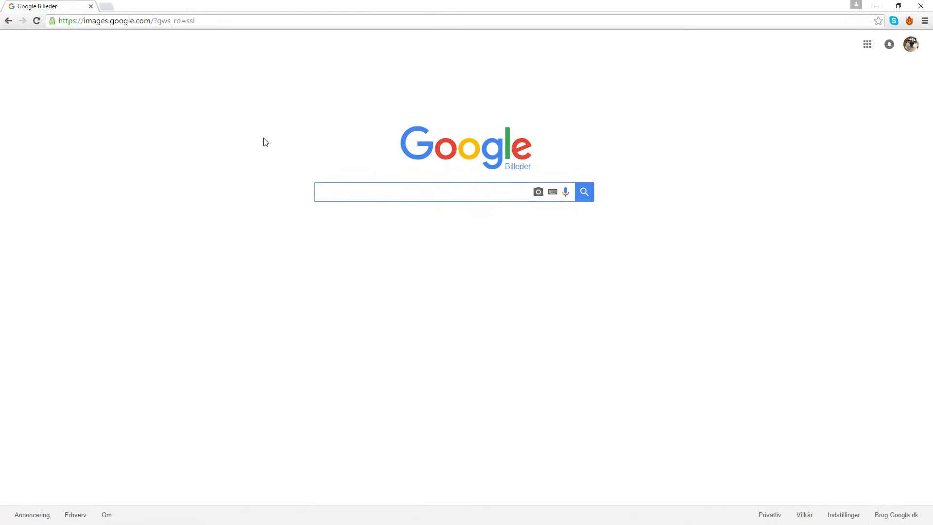
- Search for "rock texture seamless" and open the source page of the first image result
type("rock ")
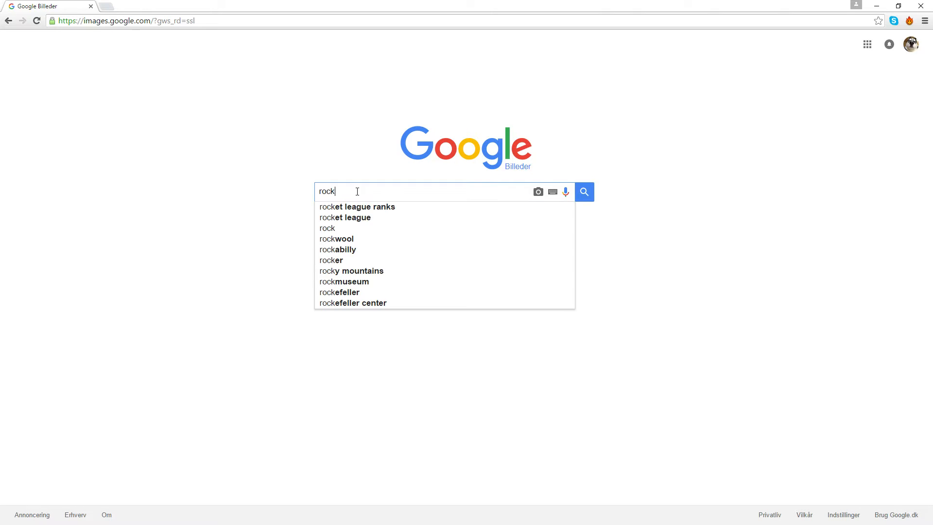
type("tex")
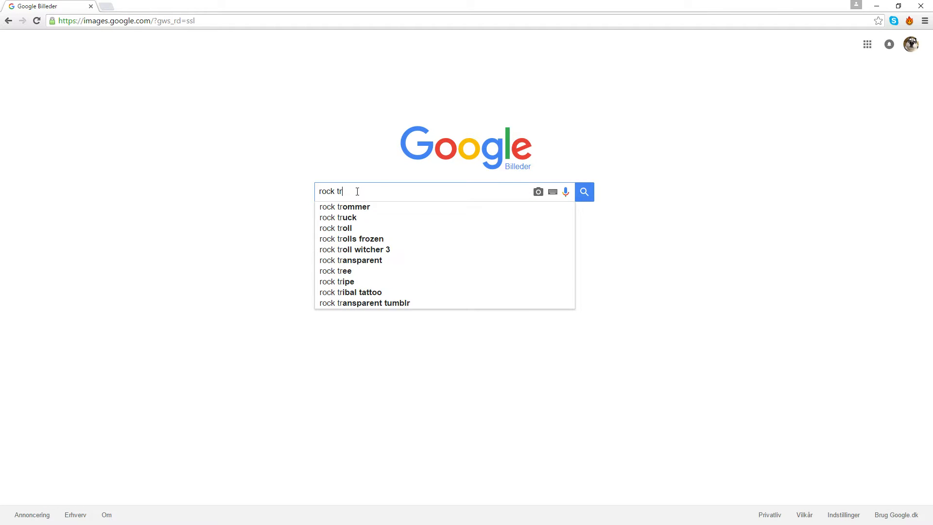
type("ture")
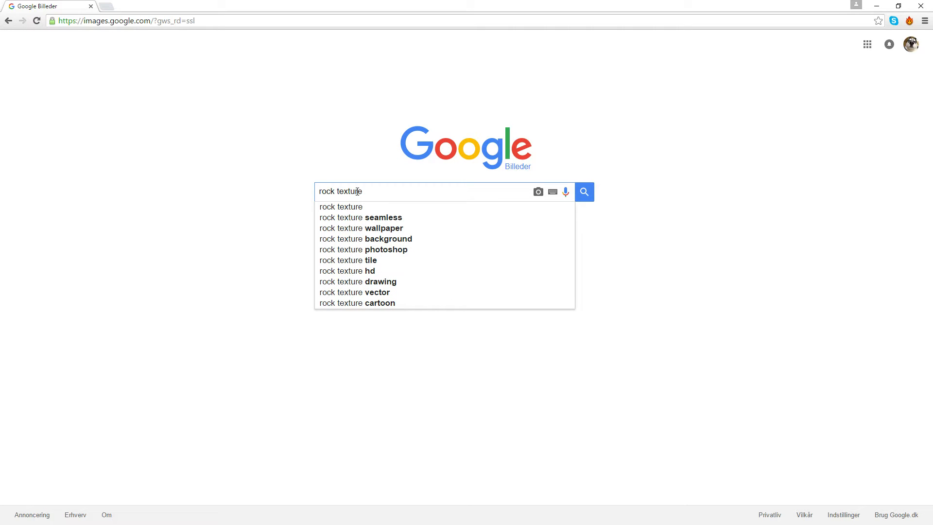
key("Down")
key("Down")
key("Return")
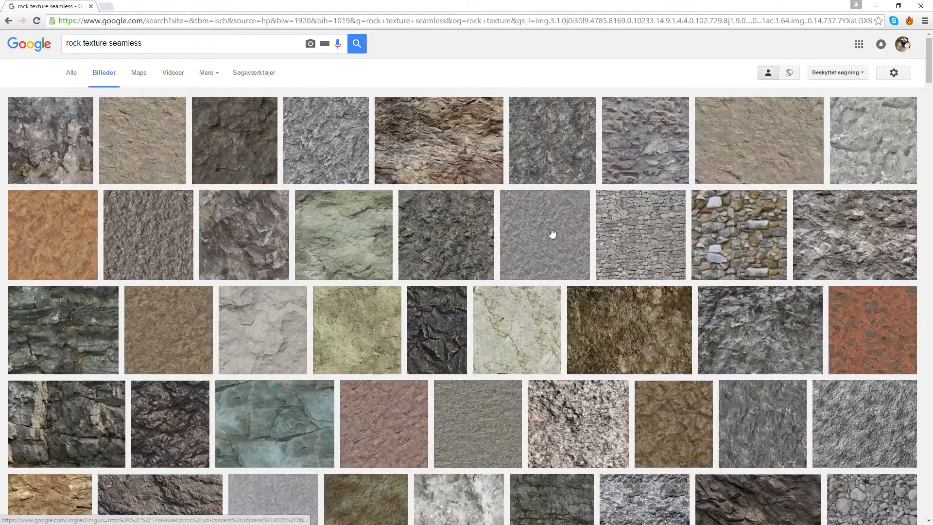
left_click(48, 145)
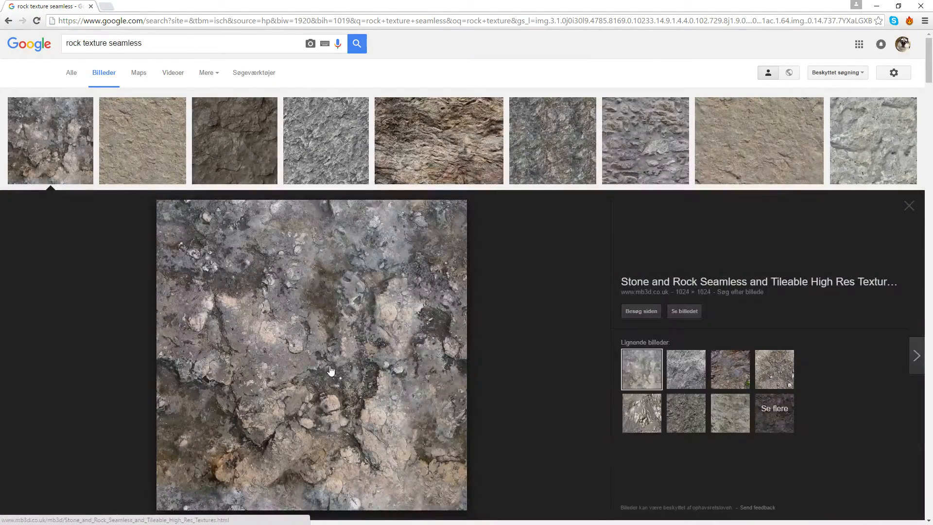
left_click(296, 319)
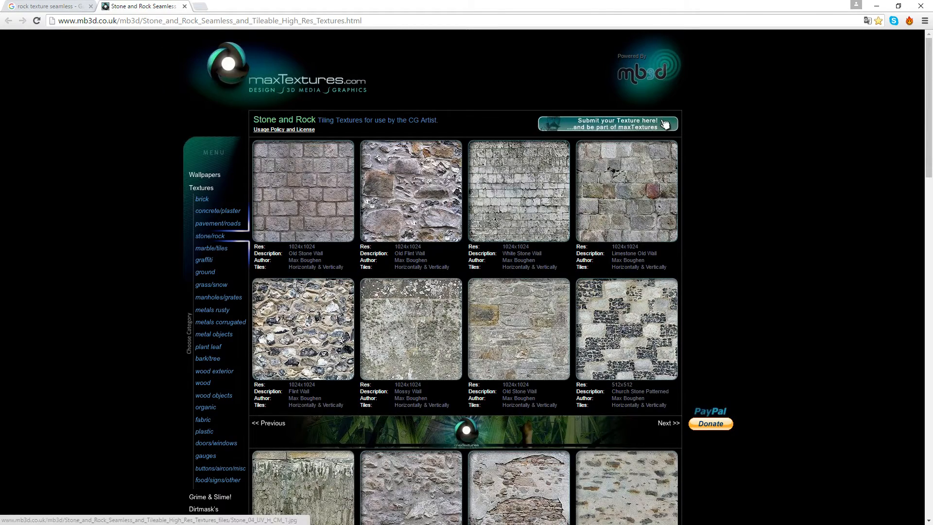
- Browse the Stone and Rock gallery for a suitable tileable rock texture
scroll(414, 338, "down", 5)
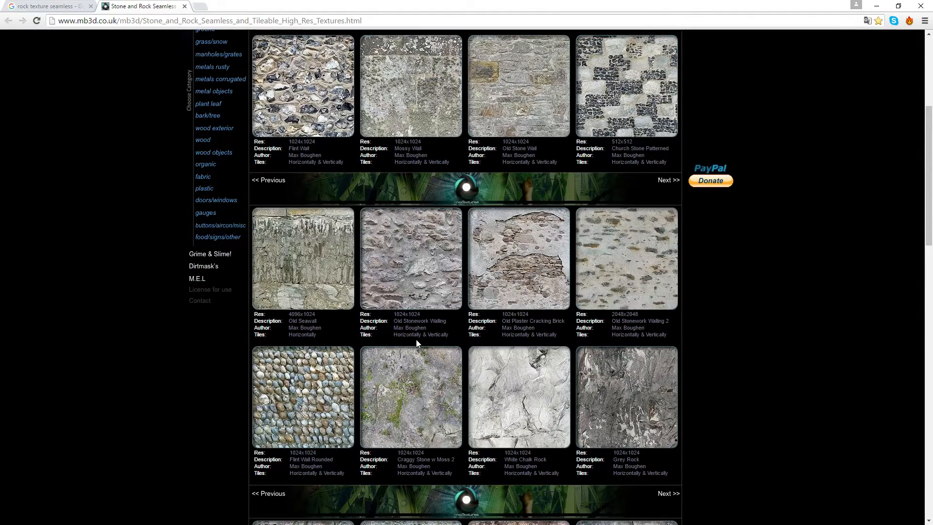
scroll(417, 343, "down", 4)
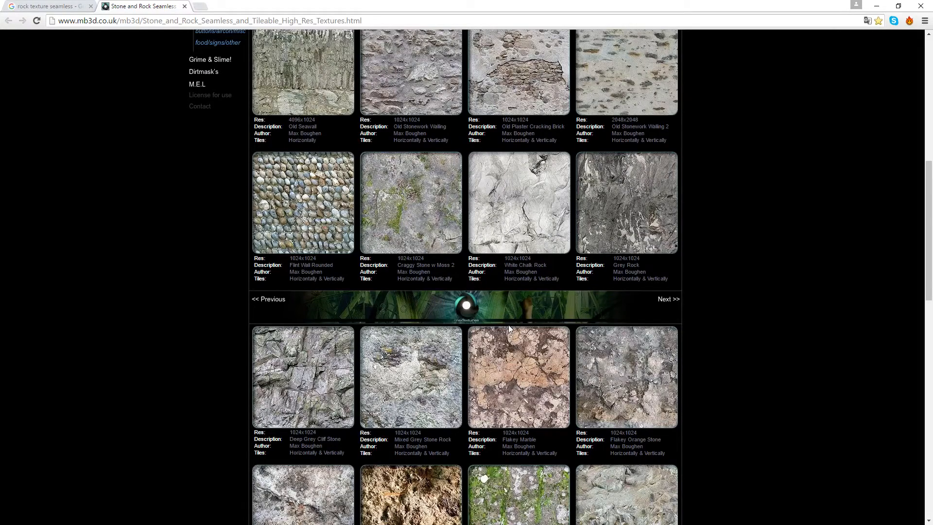
scroll(644, 377, "down", 3)
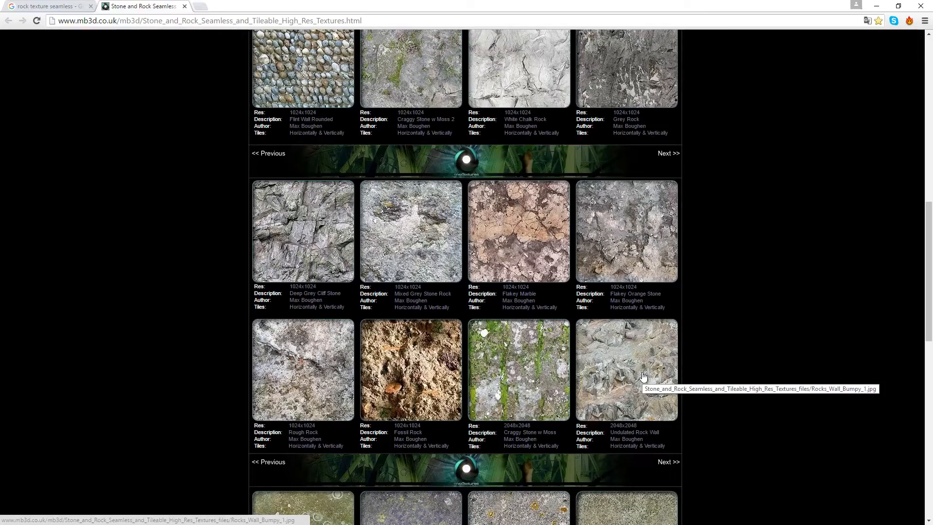
scroll(643, 377, "down", 9)
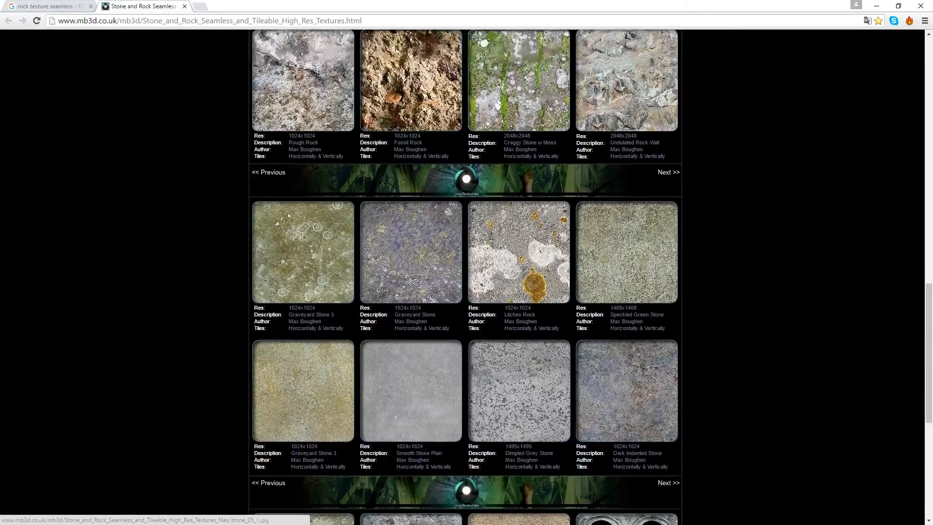
scroll(642, 373, "down", 4)
scroll(639, 371, "up", 9)
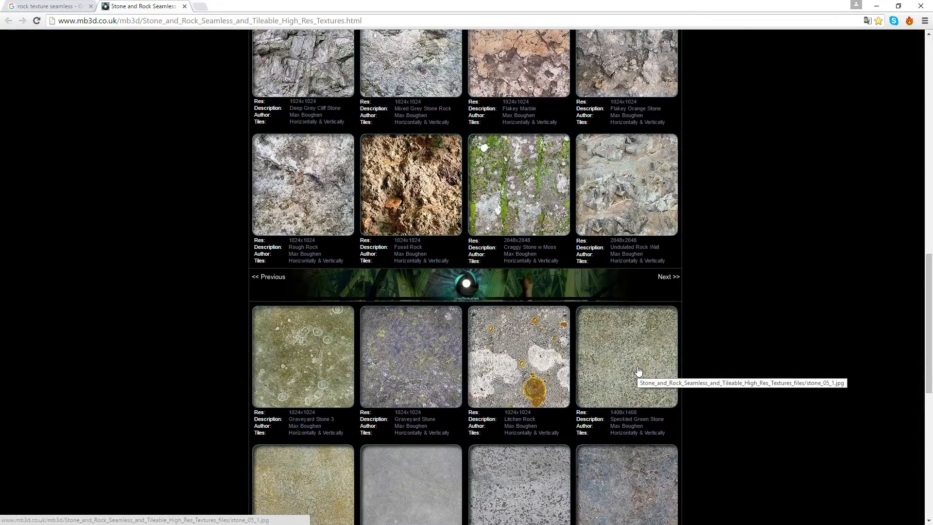
scroll(639, 372, "up", 5)
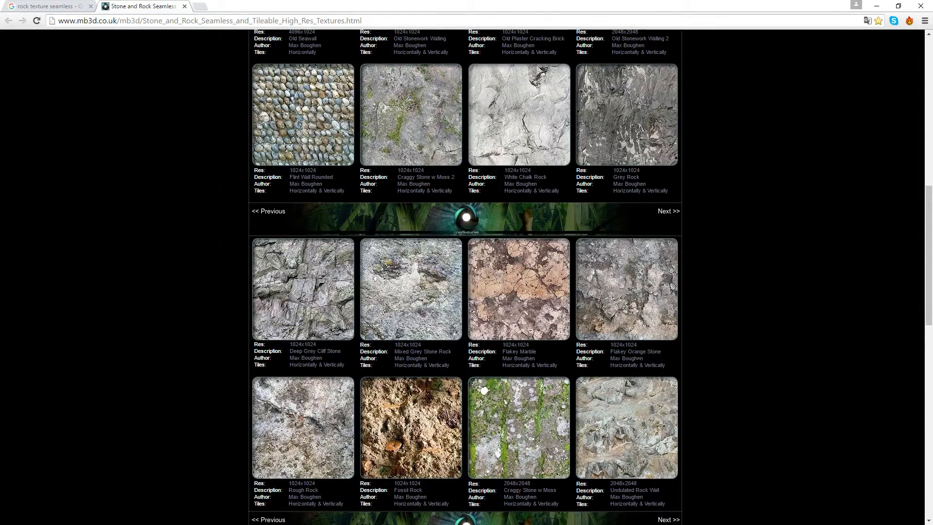
scroll(638, 367, "down", 3)
scroll(638, 368, "up", 10)
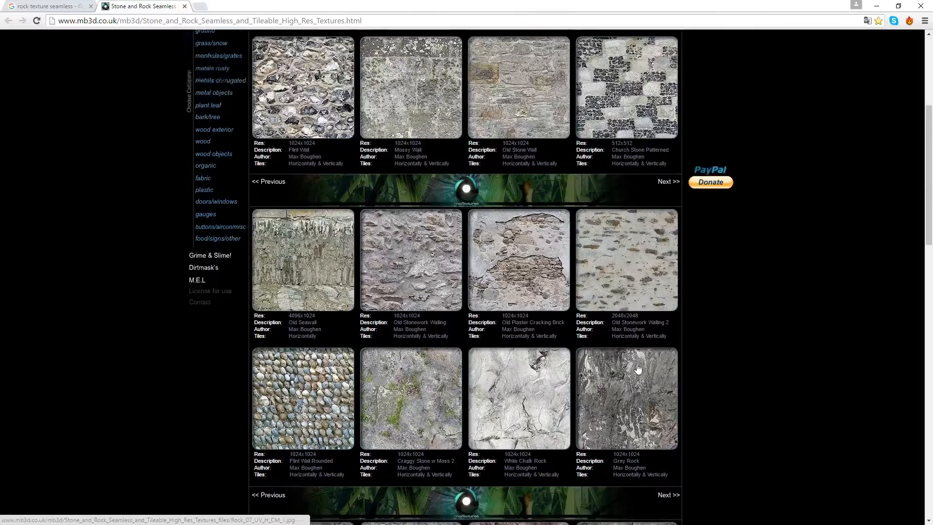
scroll(638, 368, "up", 3)
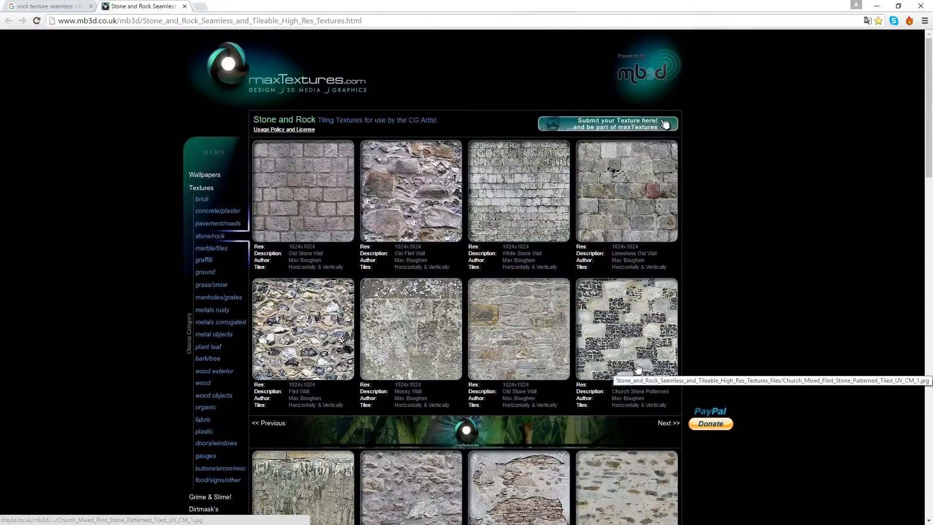
scroll(638, 368, "down", 5)
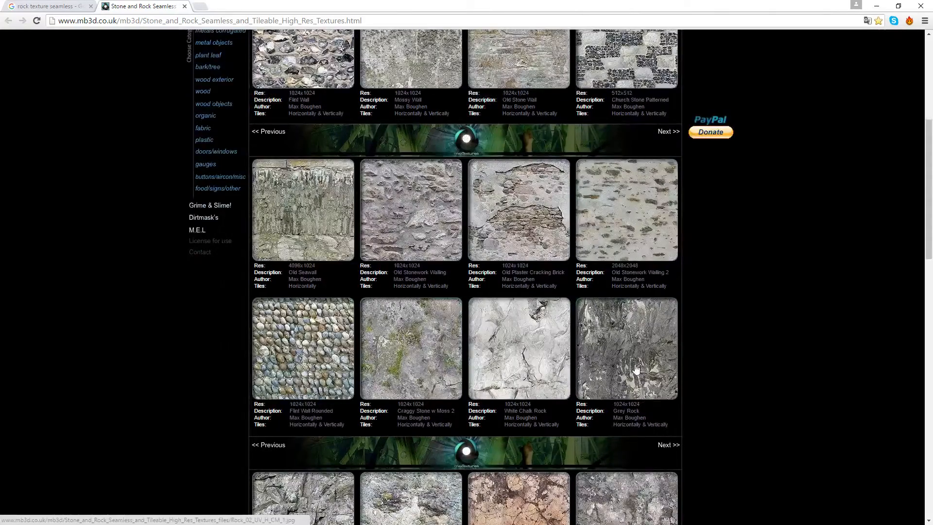
scroll(636, 369, "down", 5)
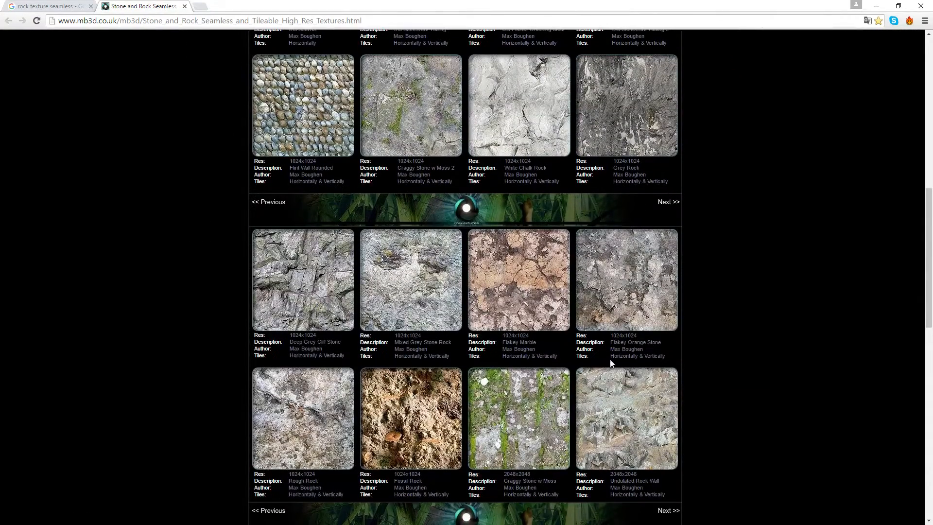
- Open the full-size Deep Grey Cliff Stone texture and save it as Very_Craggy_Grey_Rock_Moss_UV_CM_1.jpg in the Graphics > Textures > Rock folder
left_click(306, 277)
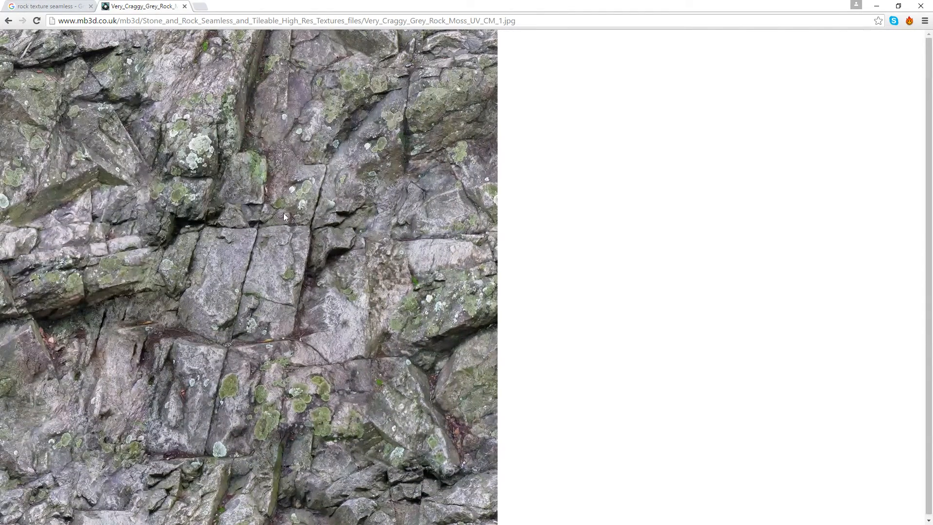
right_click(284, 213)
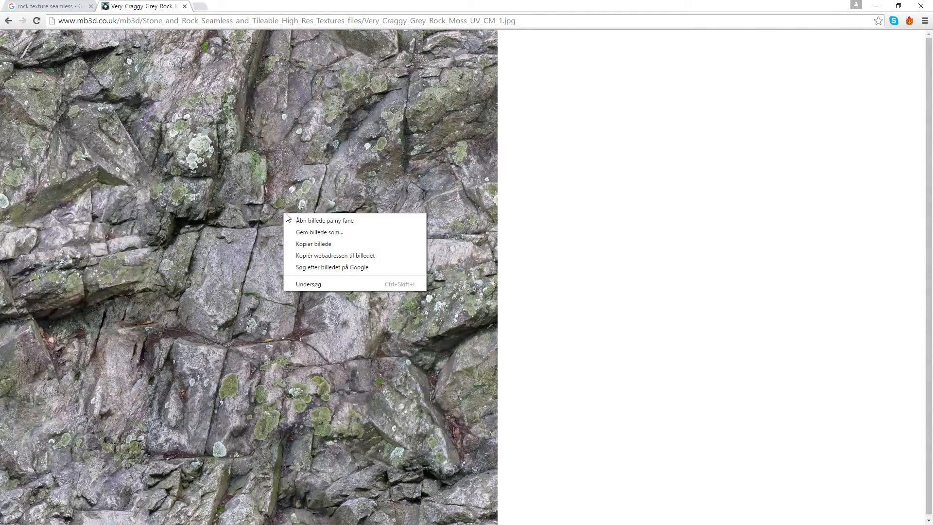
left_click(321, 232)
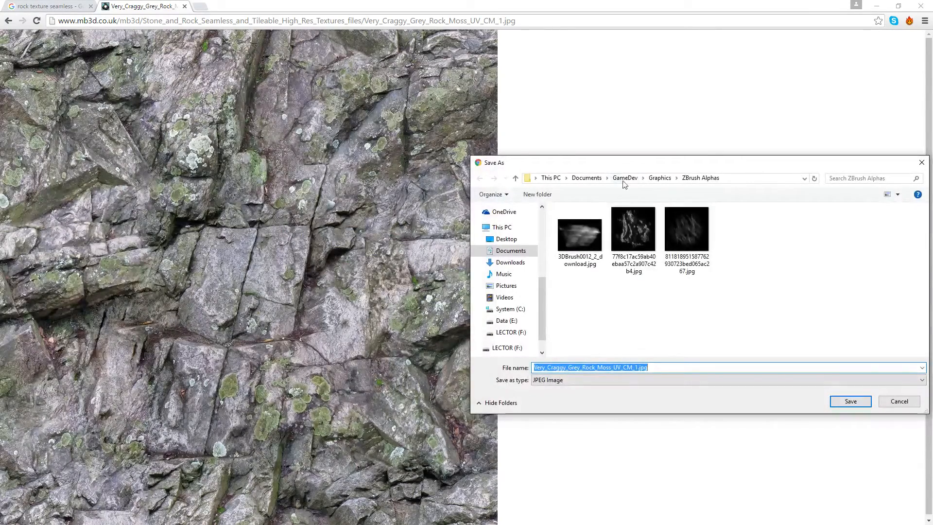
left_click(659, 177)
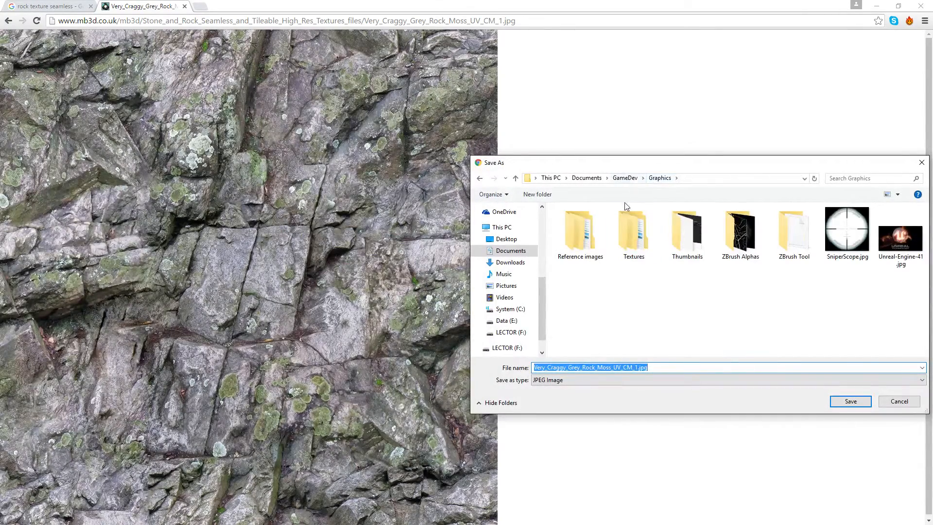
left_click(638, 241)
double_click(639, 240)
double_click(571, 222)
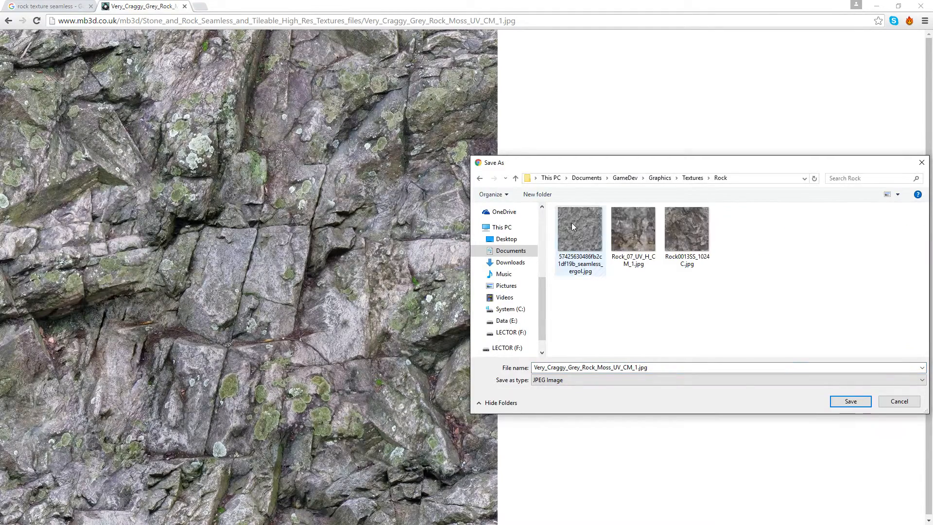
left_click(845, 402)
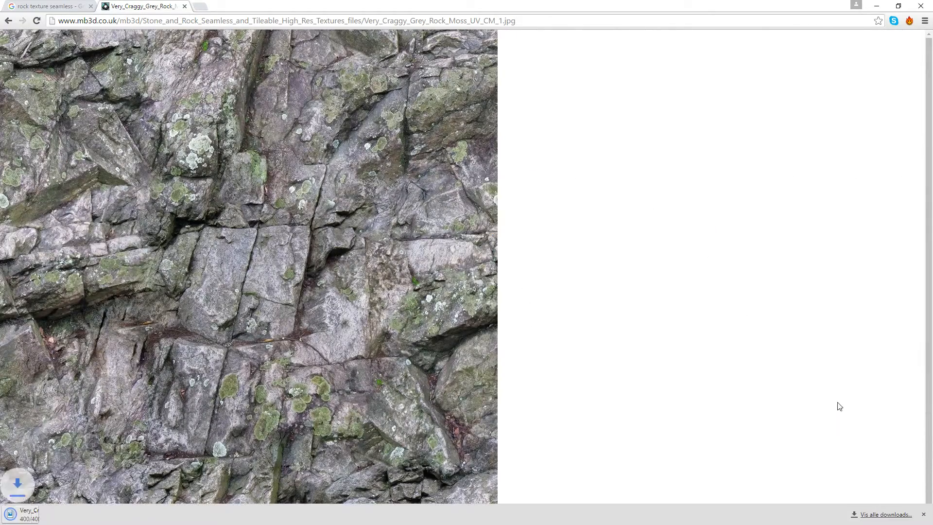
left_click(185, 6)
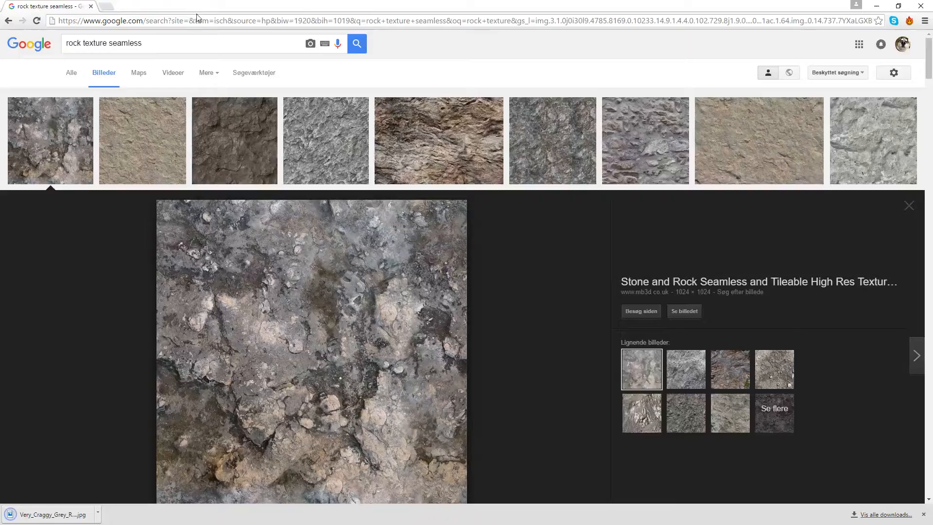
- Switch back to 3ds Max, select the LoPoly mesh and hide HiPoly
left_click(876, 6)
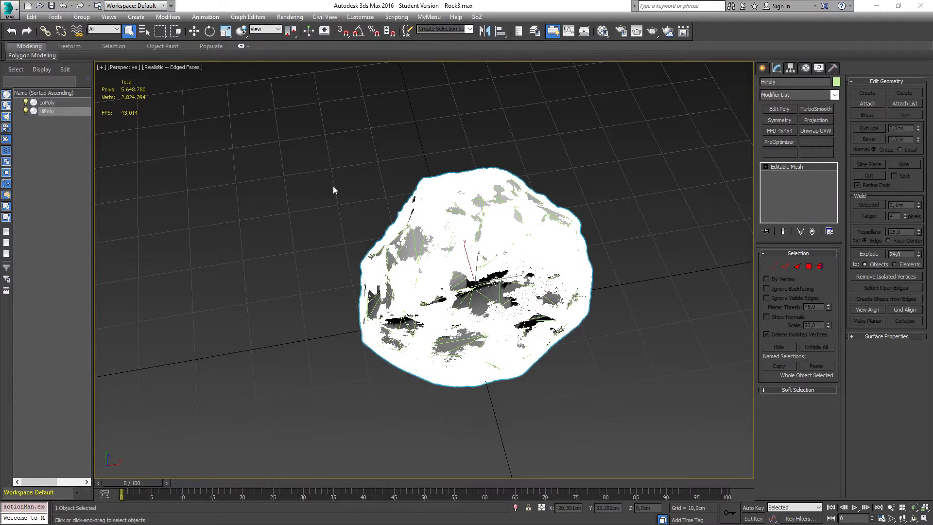
left_click(294, 205)
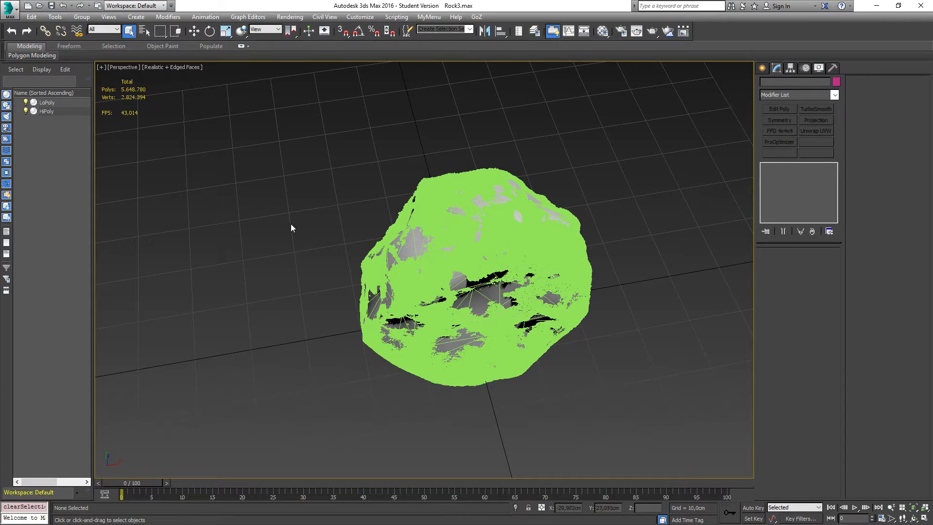
middle_click_drag(292, 217, 323, 220, "alt")
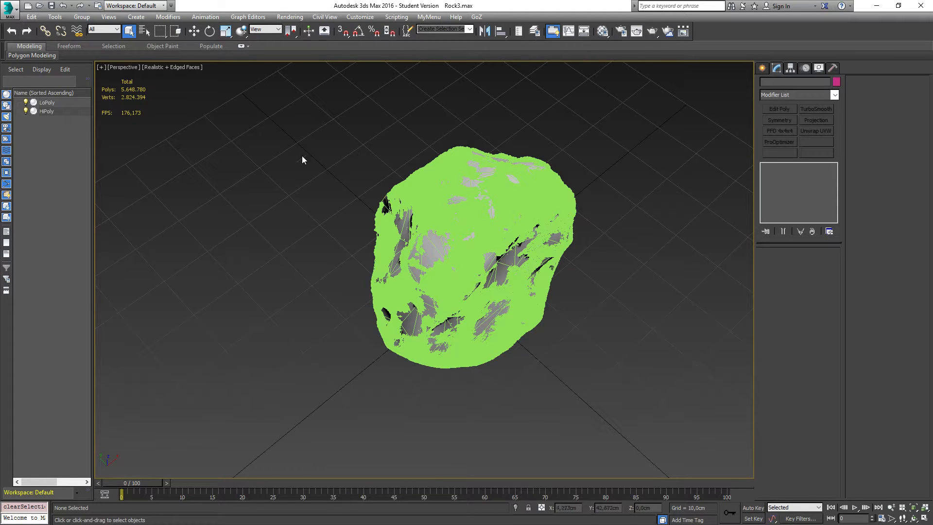
left_click(48, 103)
left_click(26, 111)
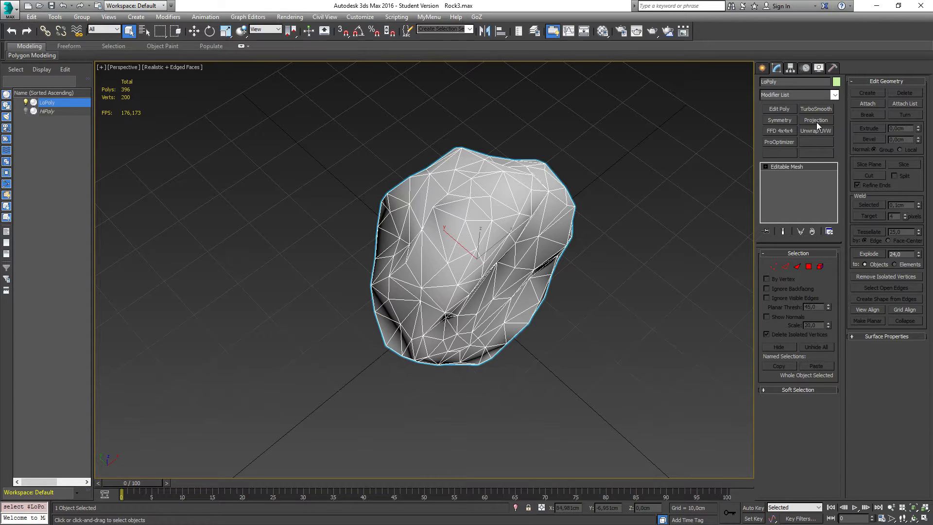
- Open Render Surface Map for the LoPoly rock and set the bitmap size to 1024 × 1024
left_click(281, 20)
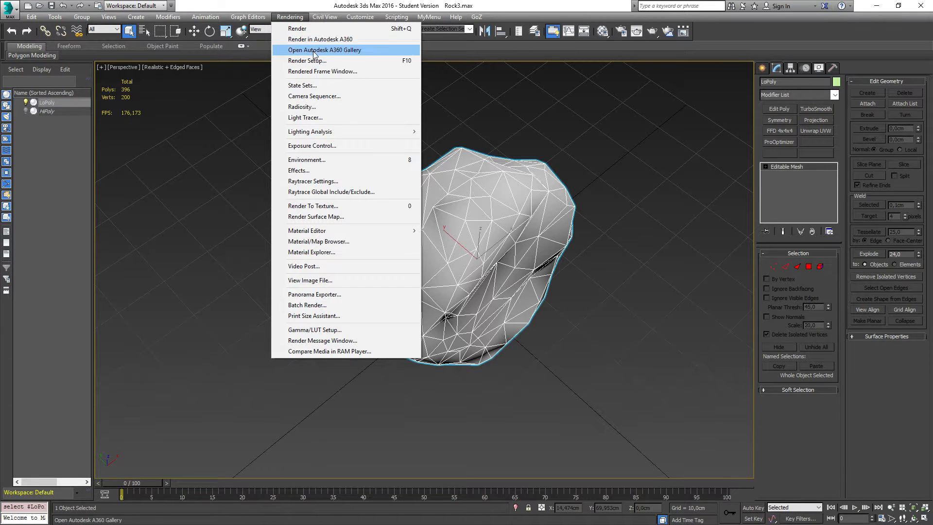
left_click(303, 220)
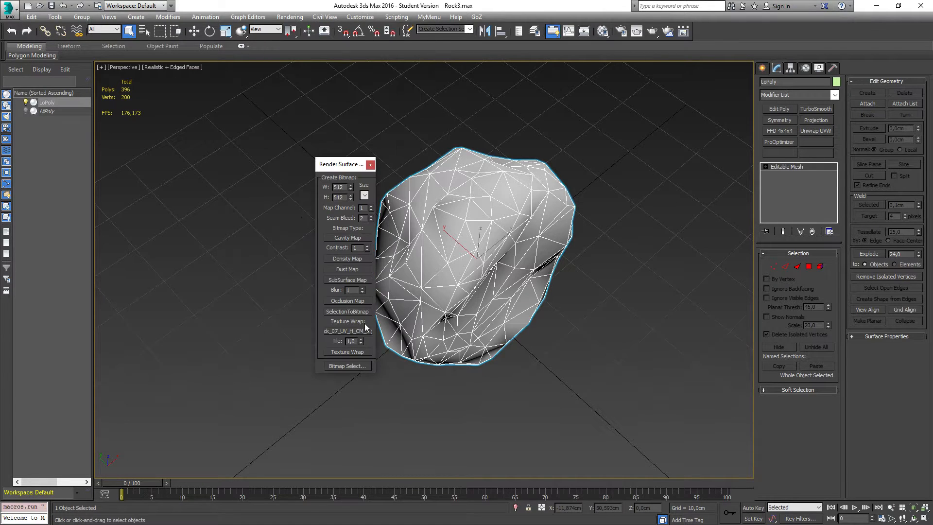
left_click(364, 196)
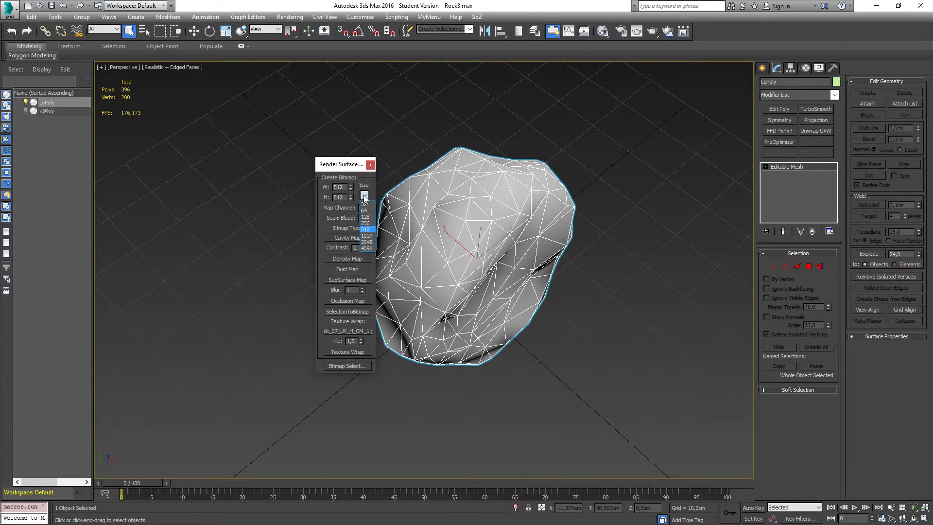
left_click(367, 236)
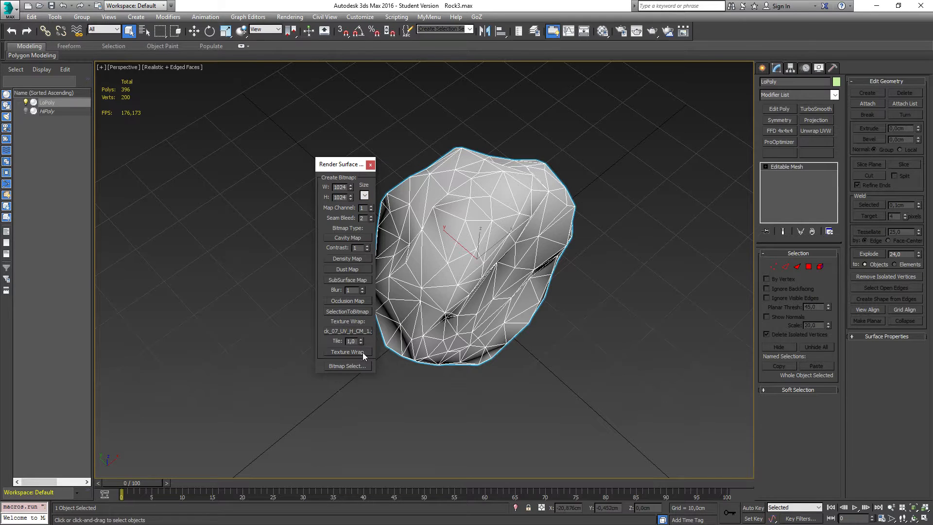
- Set the texture wrap source to Very_Craggy_Grey_Rock_Moss_UV_CM_1.jpg from the GameDev > Graphics > Textures > Rock folder
left_click(348, 331)
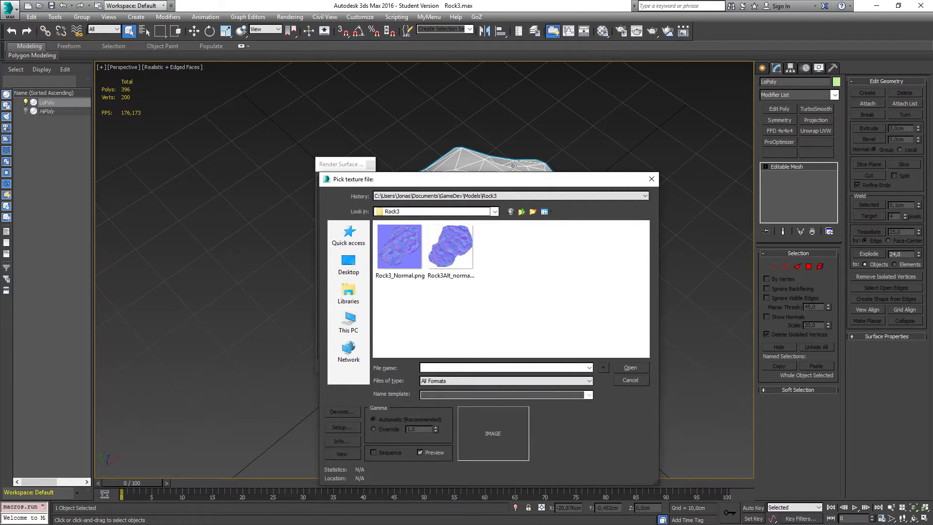
left_click(494, 213)
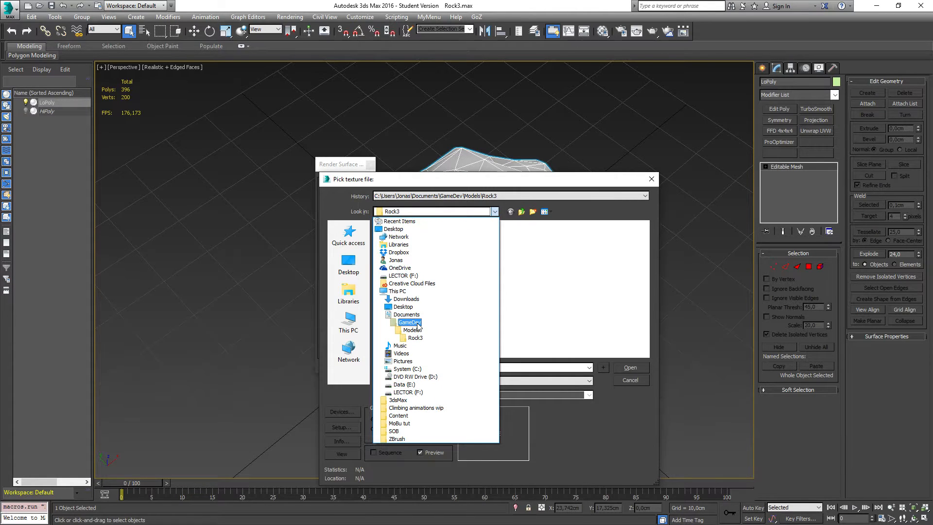
left_click(410, 322)
double_click(410, 284)
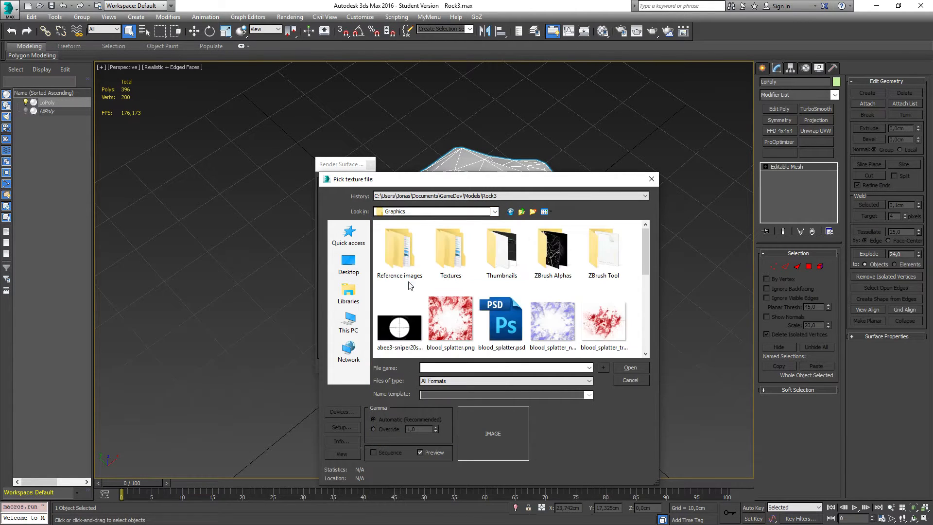
double_click(445, 256)
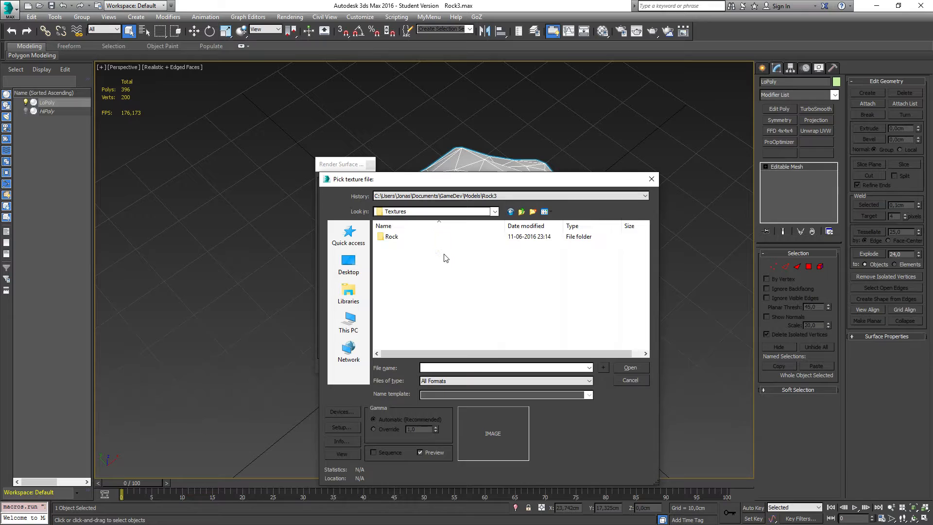
double_click(392, 239)
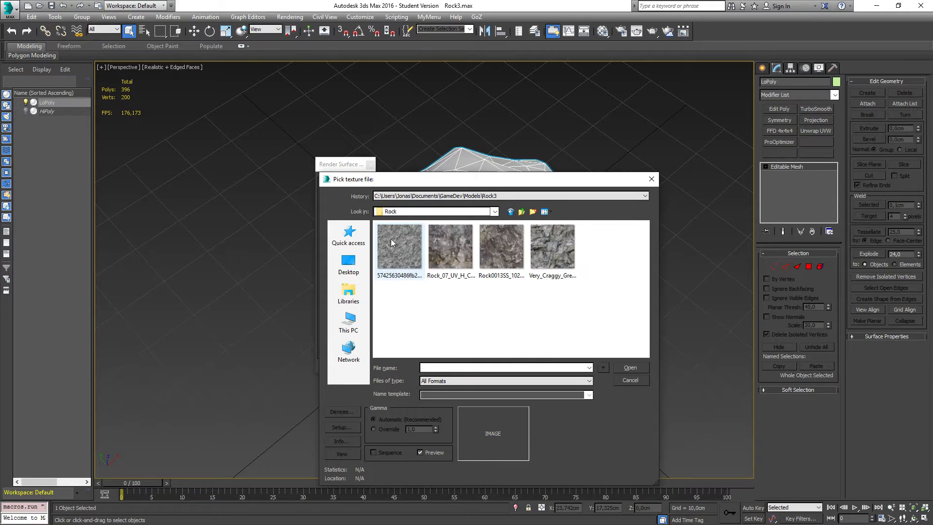
left_click(556, 248)
double_click(556, 248)
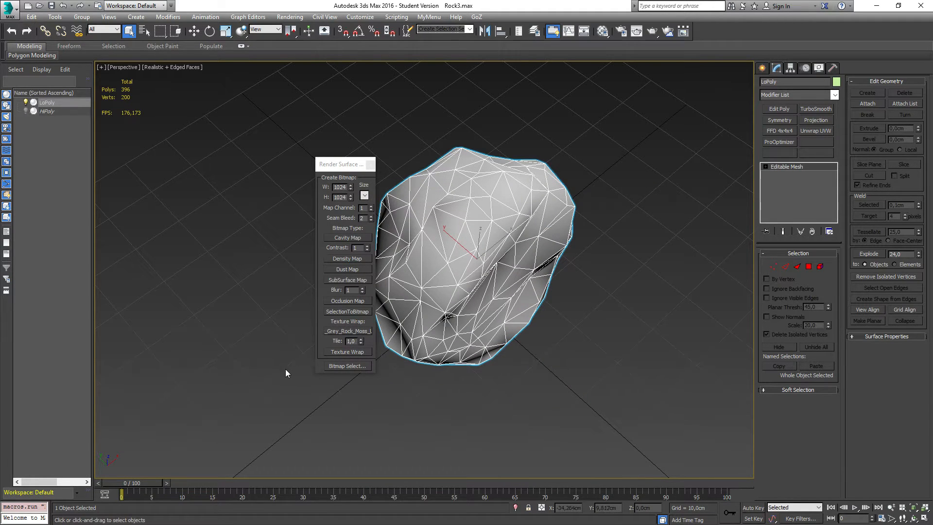
- Try the texture wrap on the rock, then convert the LoPoly mesh from Editable Mesh to Editable Poly
left_click(339, 352)
left_click_drag(338, 165, 233, 168)
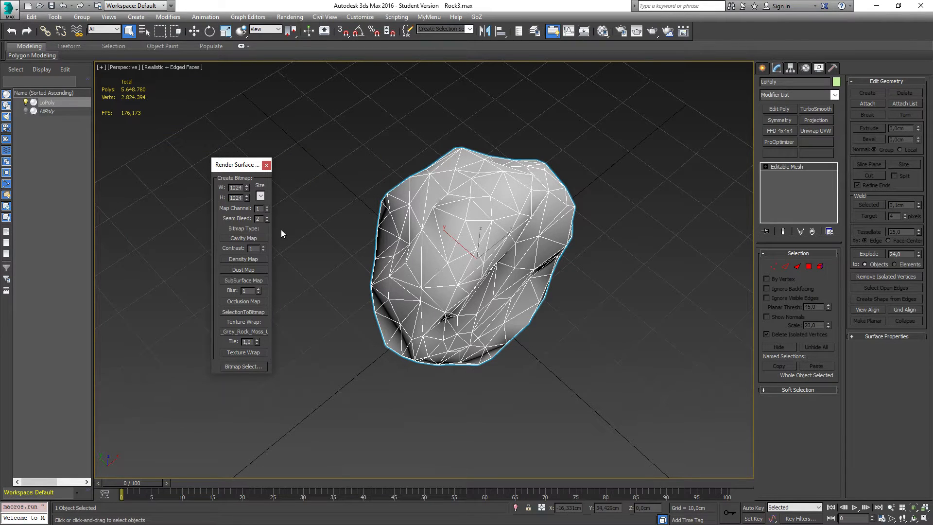
left_click(786, 168)
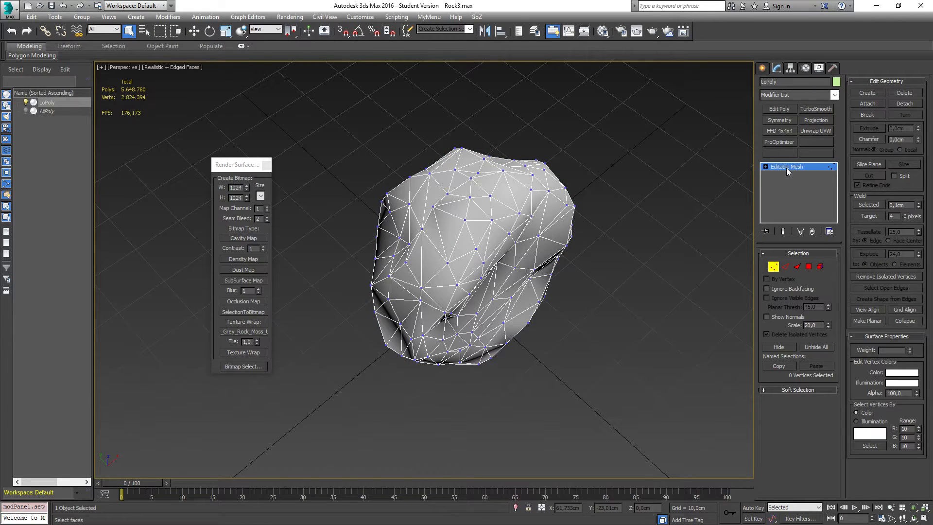
left_click(786, 168)
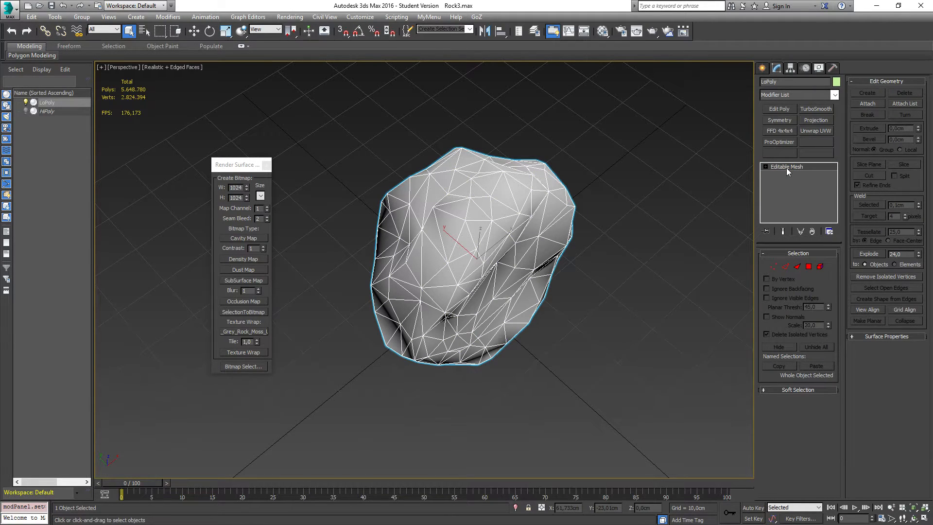
right_click(786, 168)
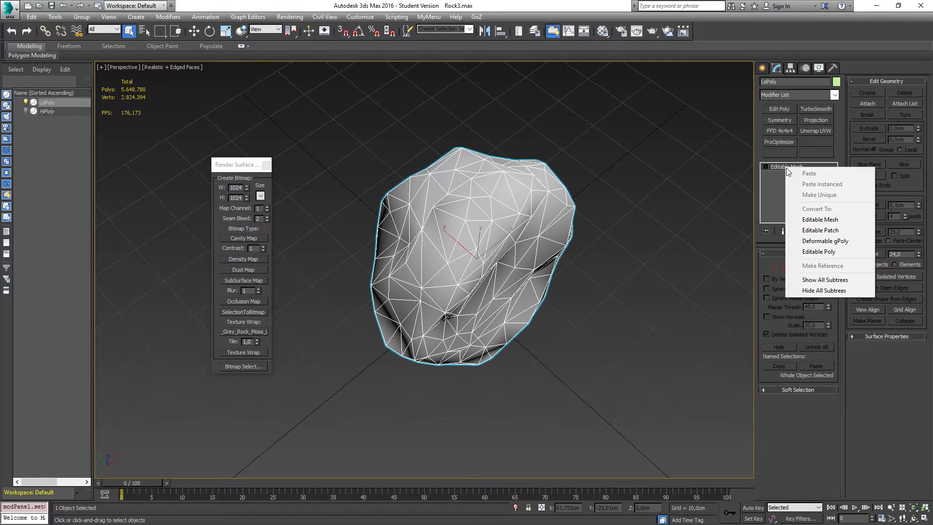
left_click(777, 183)
right_click(787, 168)
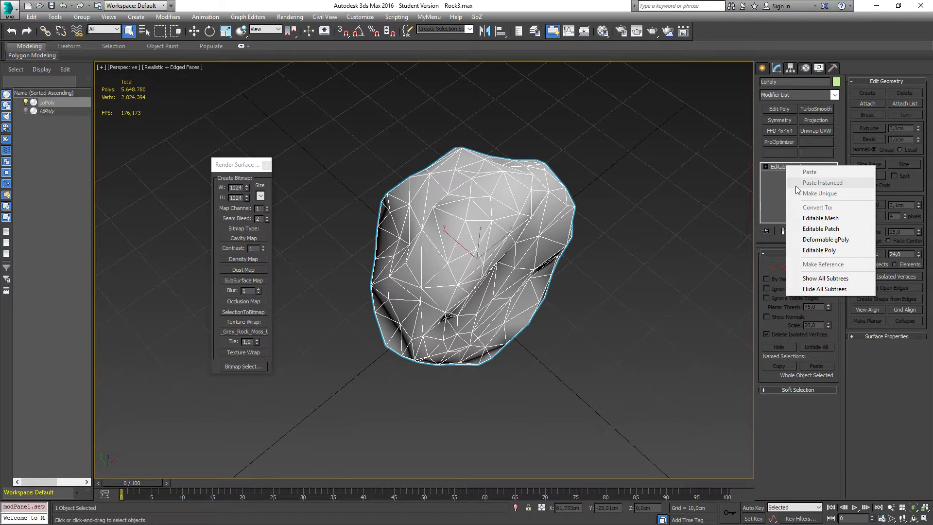
left_click(812, 254)
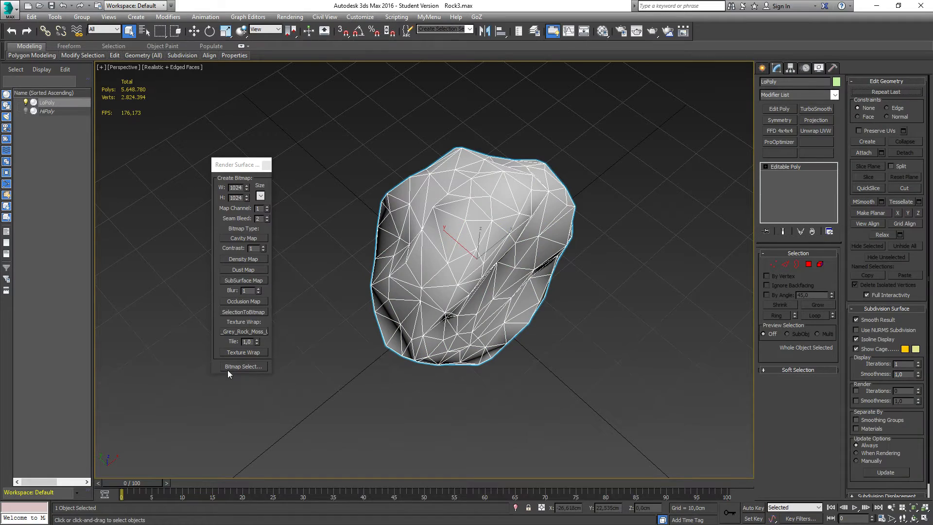
- Generate the texture wrap for the LoPoly rock and move the rendered map aside to inspect it
left_click(234, 352)
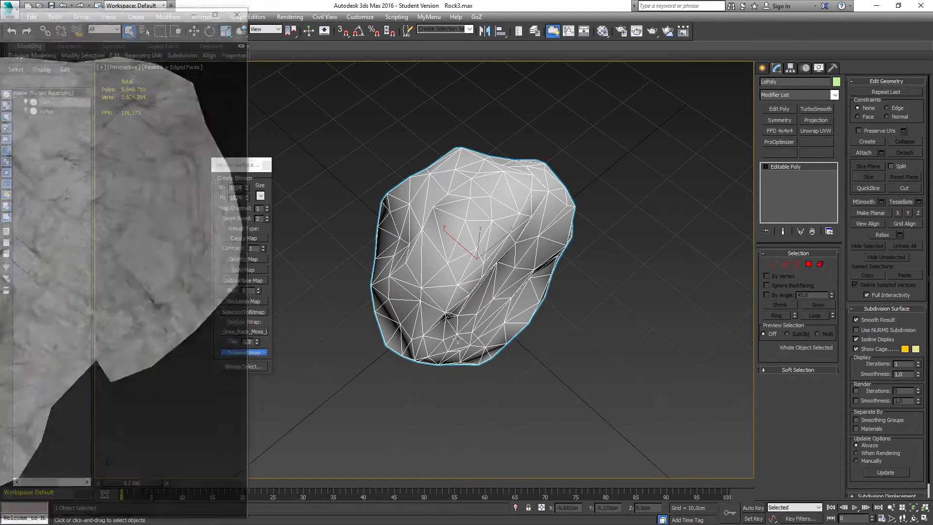
left_click_drag(99, 17, 517, 19)
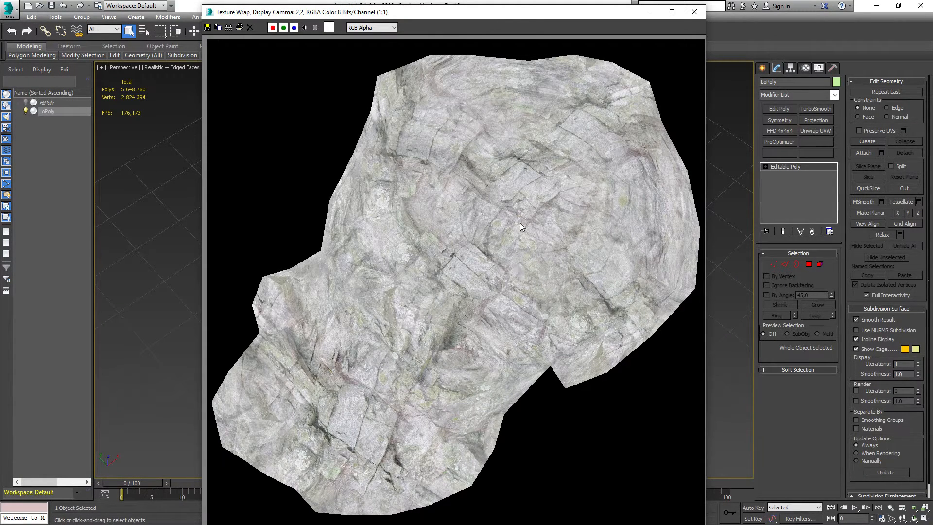
left_click_drag(428, 19, 453, 18)
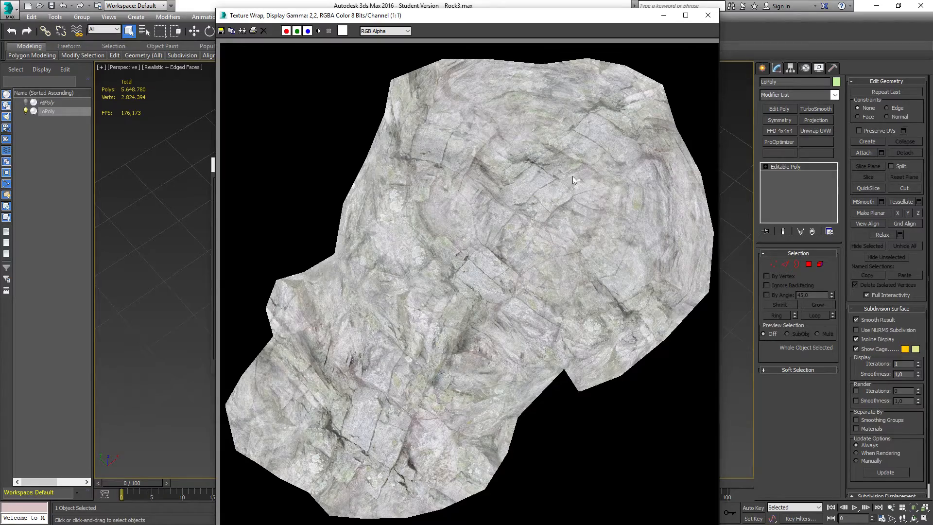
left_click_drag(439, 17, 518, 14)
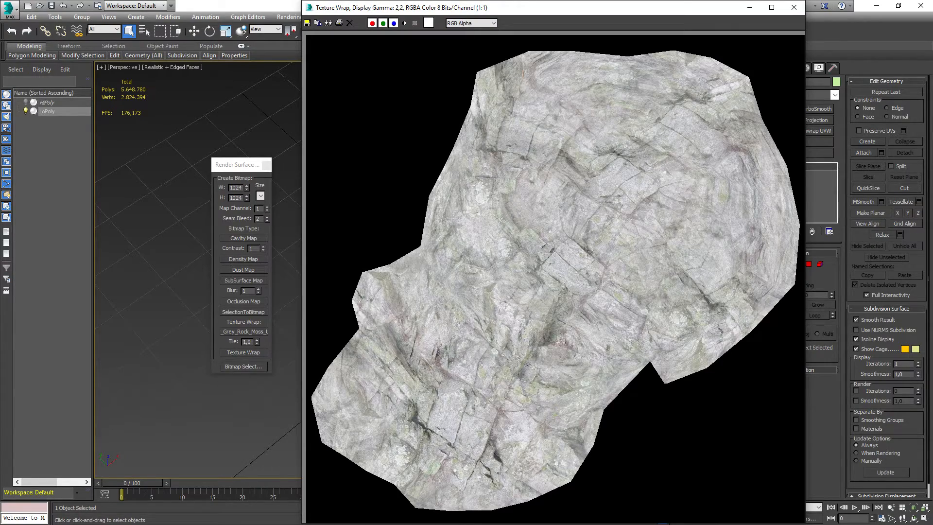
- Switch to File Explorer and open Very_Craggy_Grey_Rock_Moss_UV_CM_1.jpg from Graphics > Textures > Rock to compare its colours with the rendered texture wrap
key("alt+Tab")
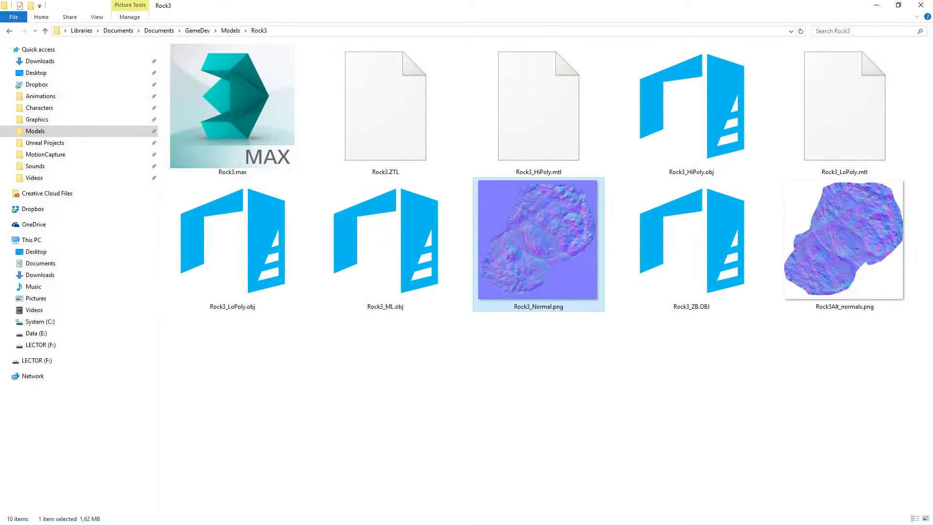
left_click_drag(0, 96, 0, 101)
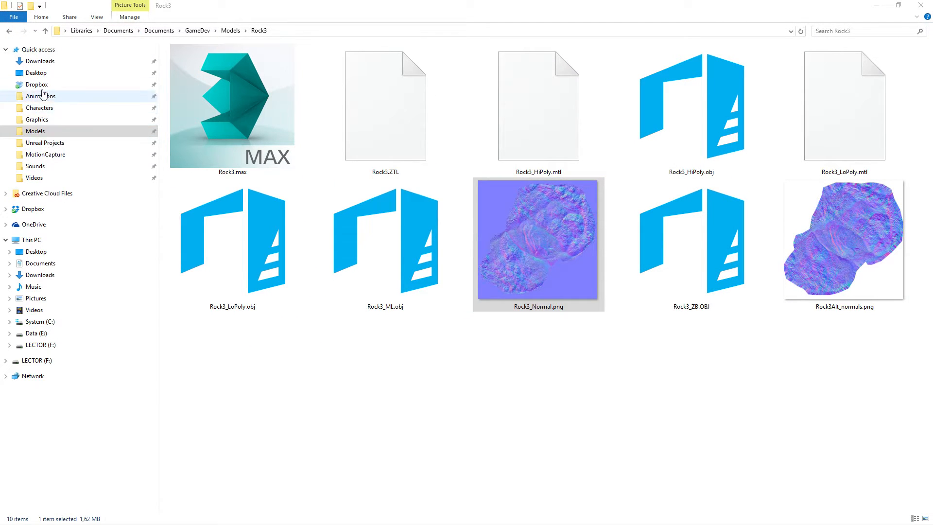
left_click(38, 120)
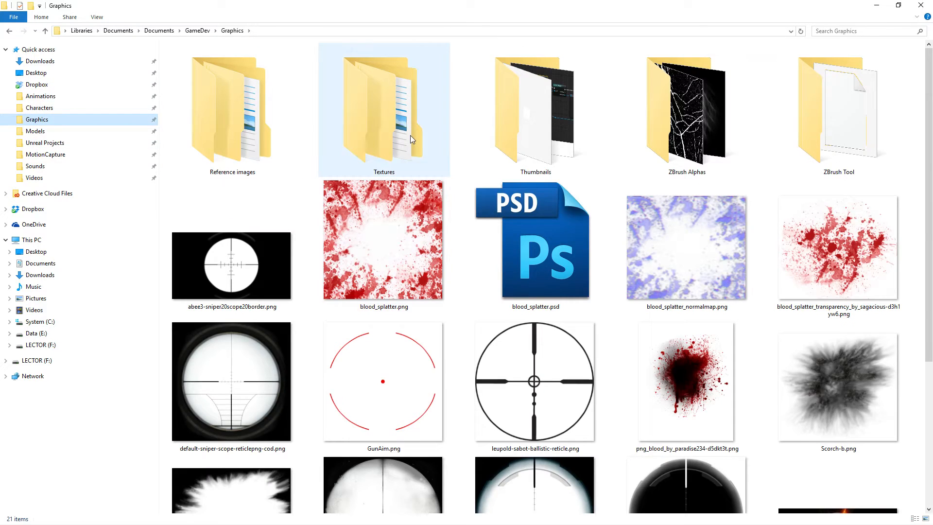
double_click(410, 135)
double_click(232, 143)
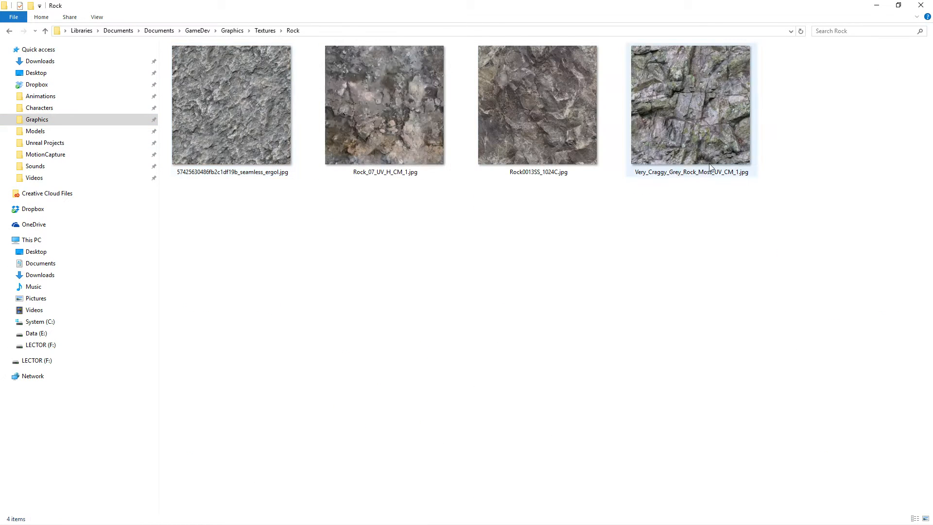
left_click(707, 110)
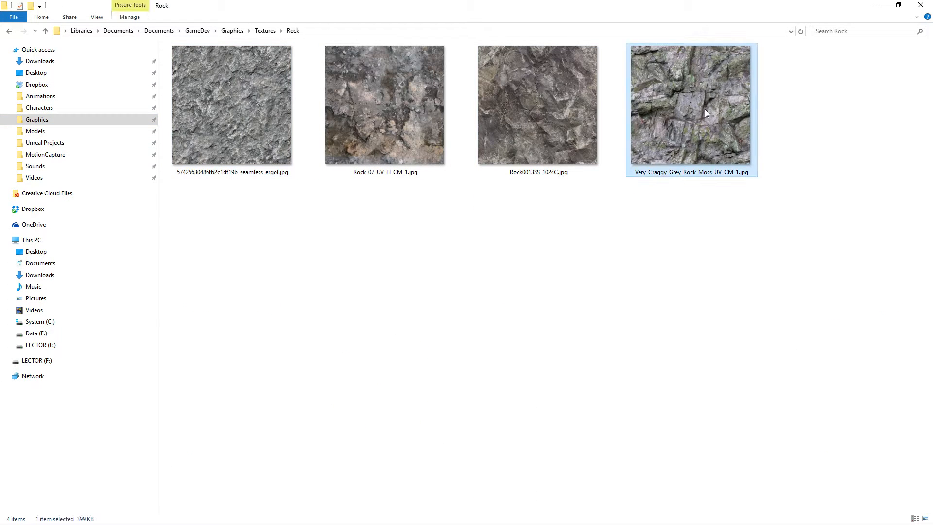
double_click(683, 131)
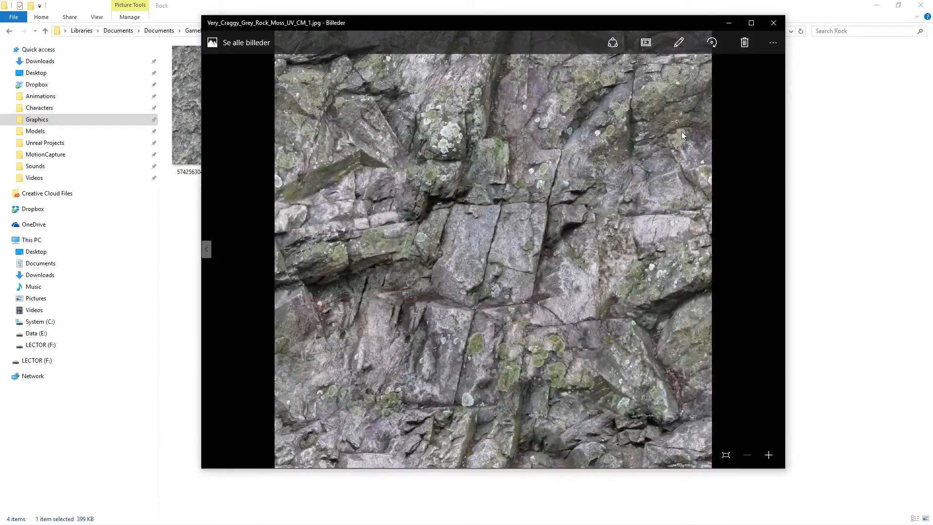
left_click(868, 10)
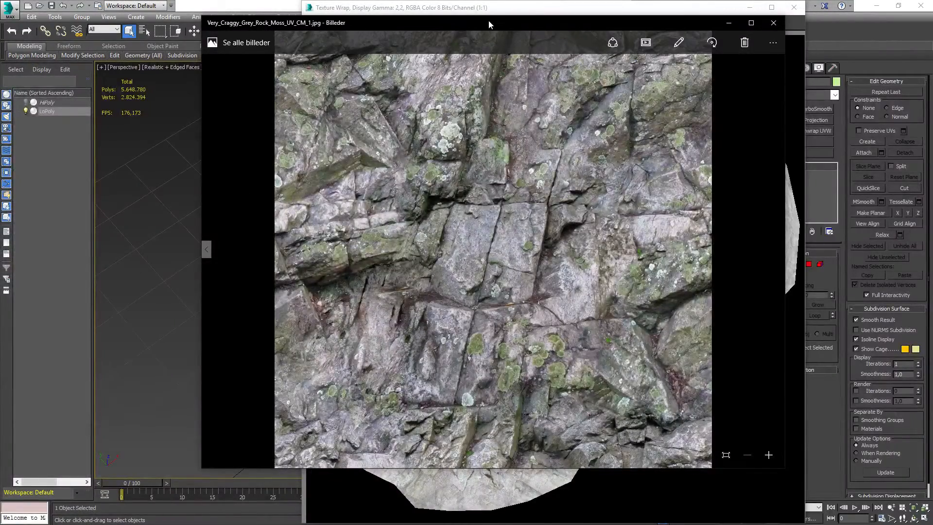
left_click_drag(489, 22, 0, 56)
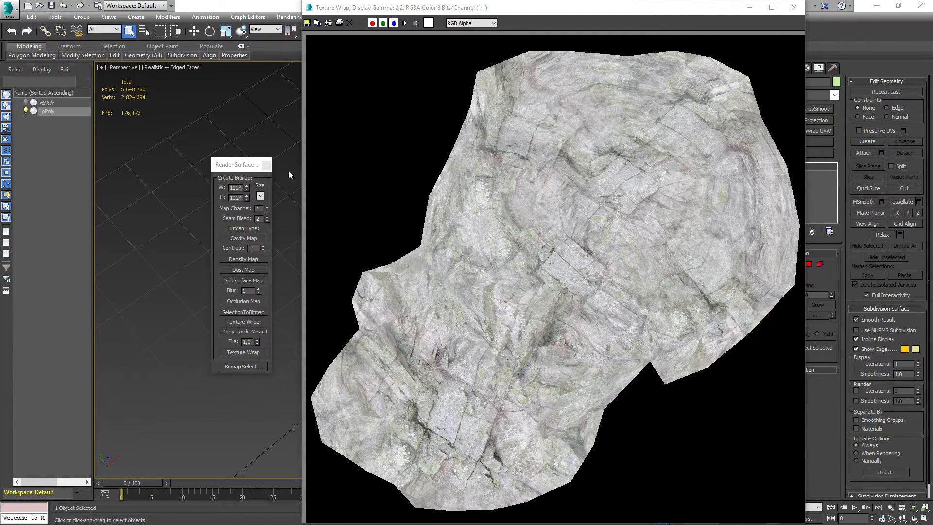
- Close Render Surface Map and the rendered texture wrap, and deselect the rock
left_click(267, 165)
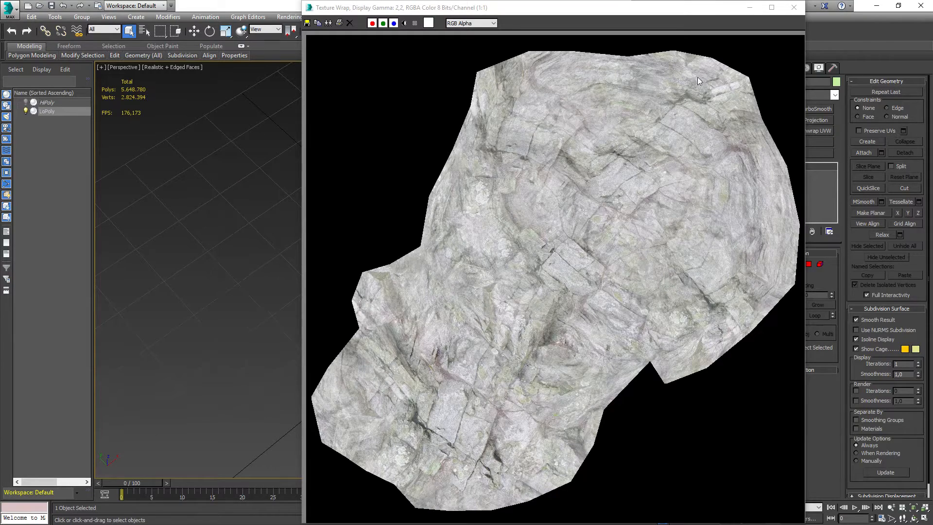
left_click(791, 10)
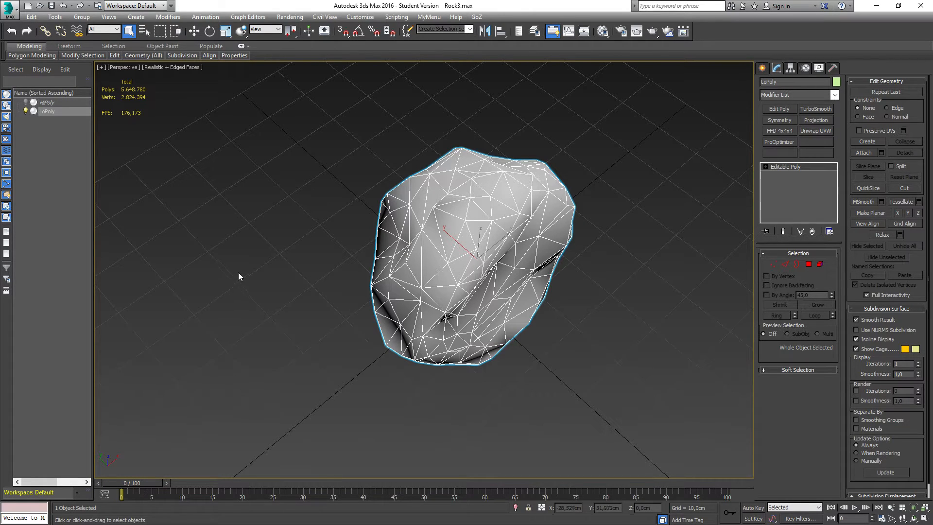
left_click_drag(291, 158, 294, 179)
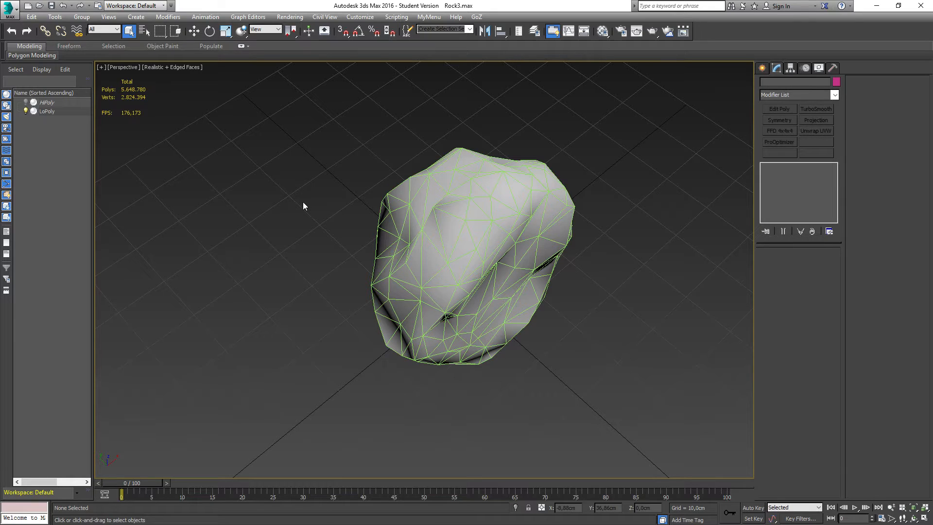
- Open the Material Editor and start adding a Bitmap to the default material's Diffuse Color map
key("m")
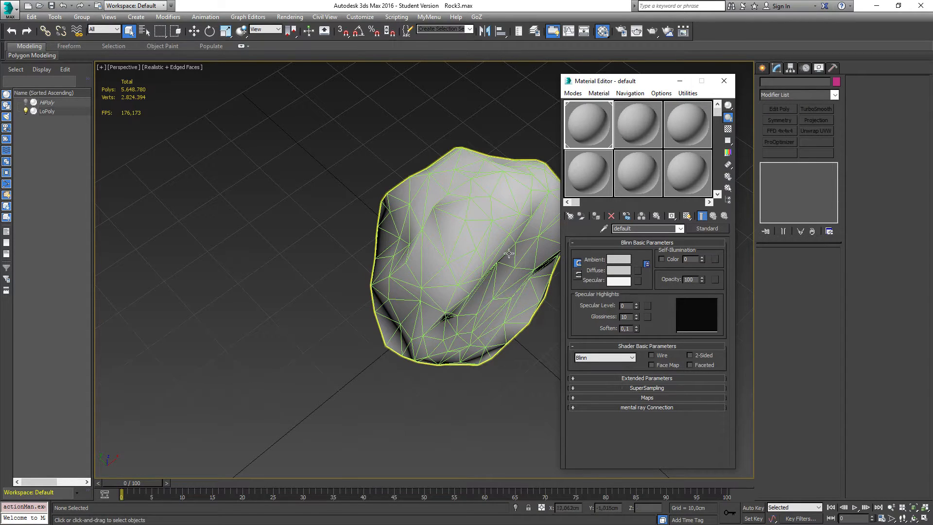
left_click(573, 398)
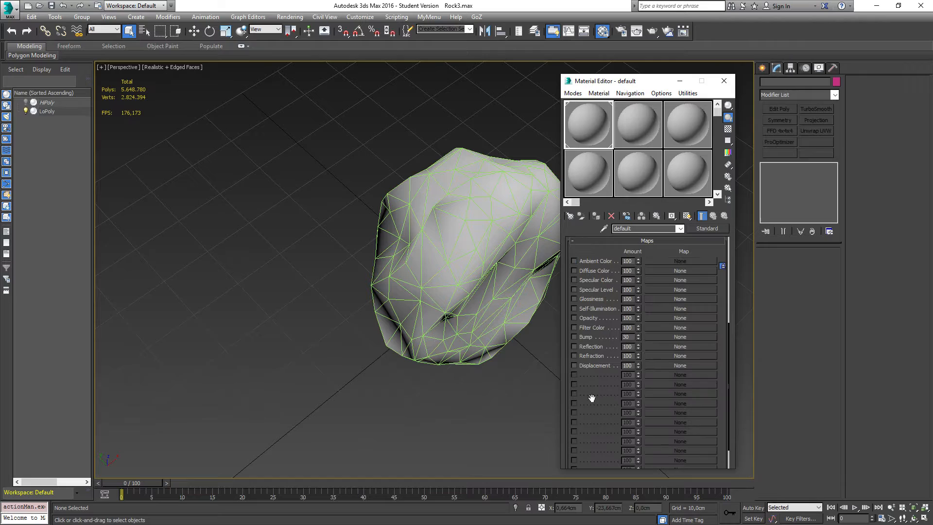
left_click(680, 270)
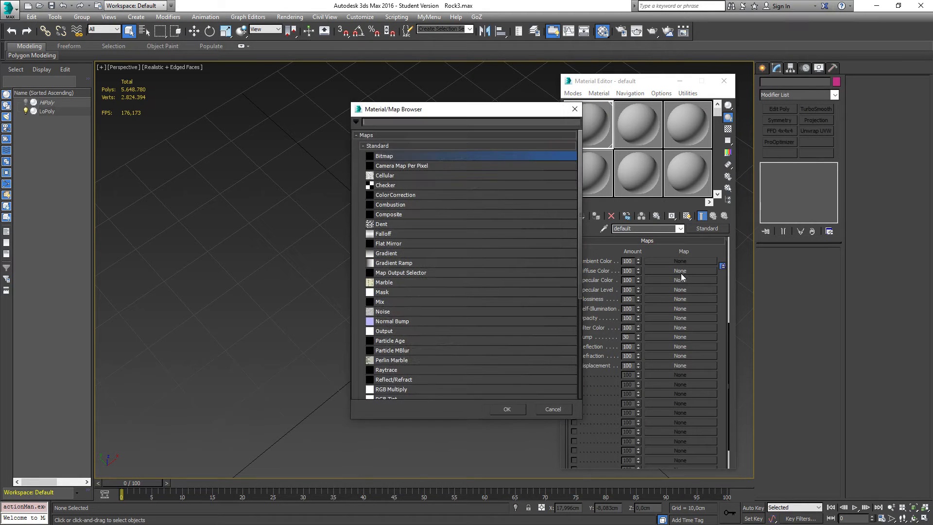
double_click(383, 155)
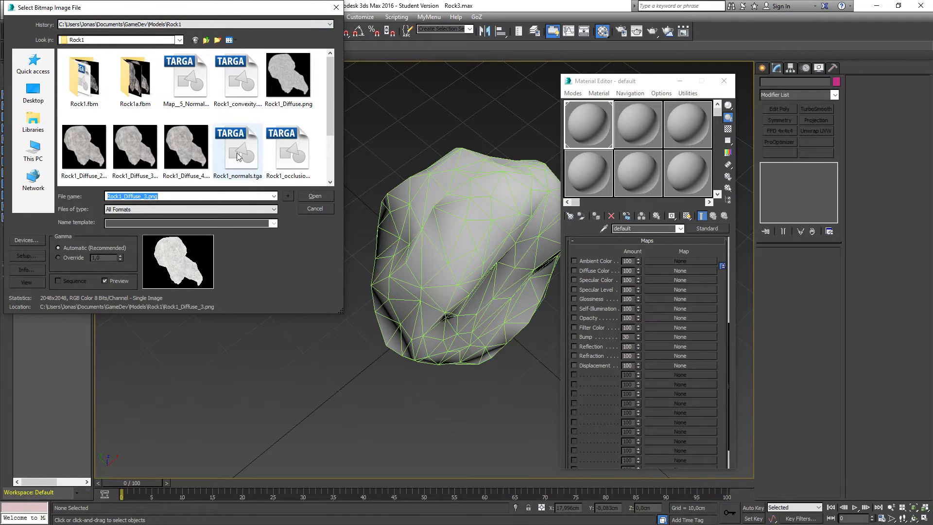
left_click(205, 41)
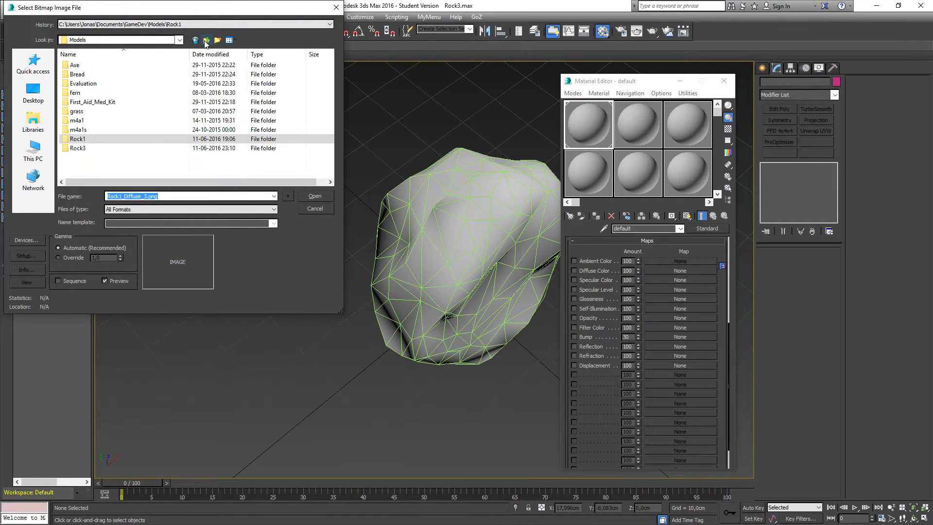
double_click(77, 149)
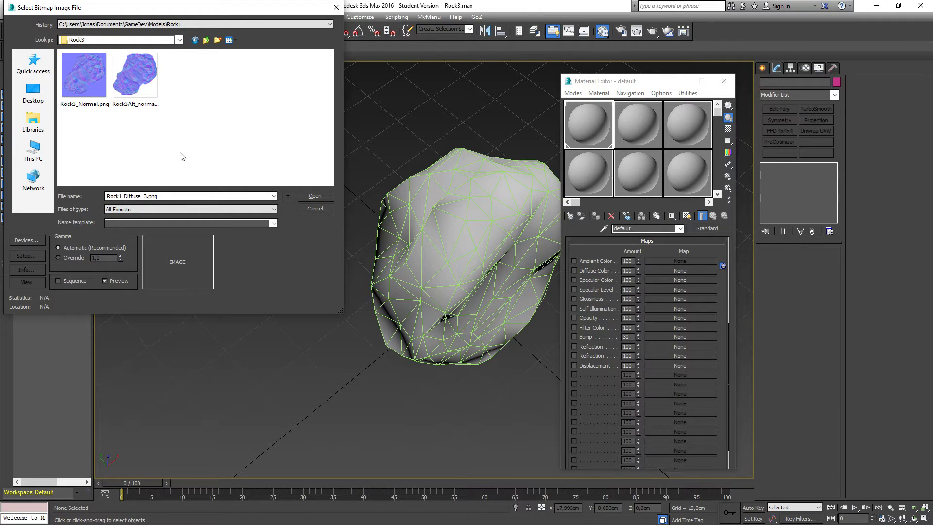
left_click(206, 40)
left_click(206, 41)
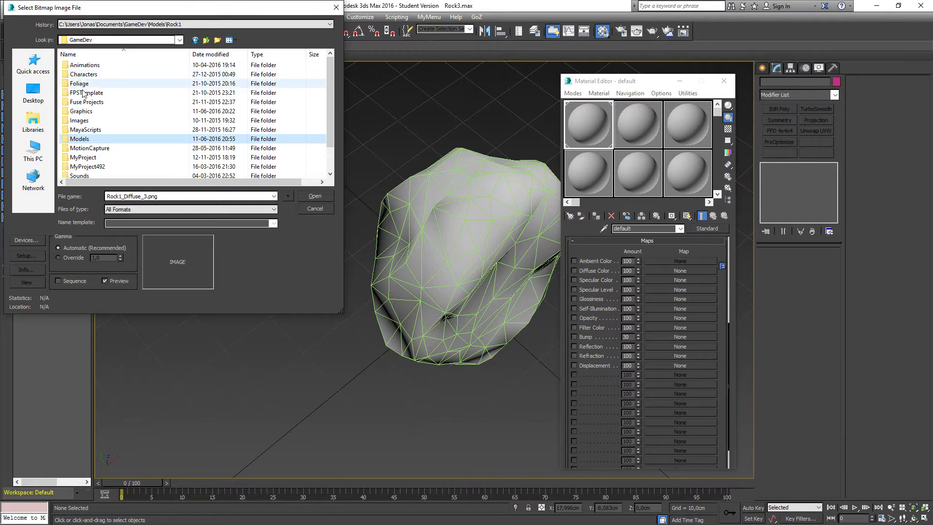
double_click(85, 111)
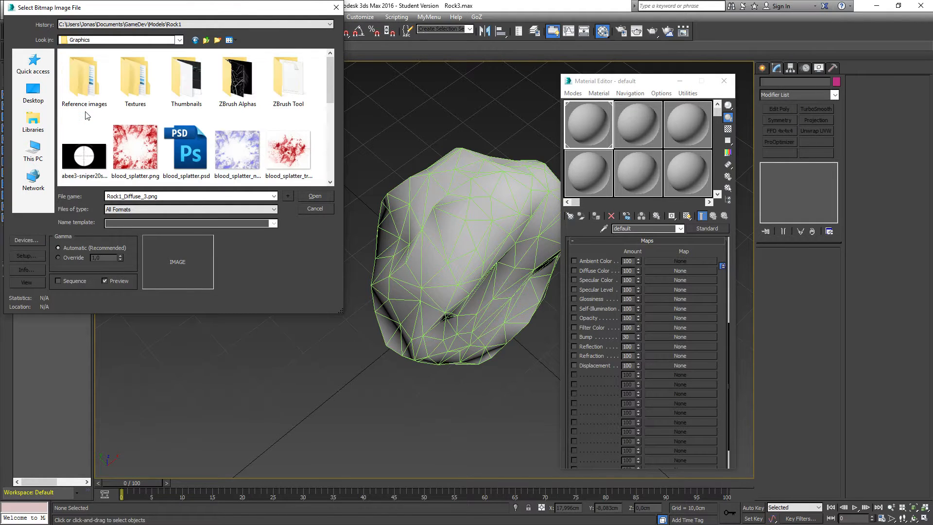
double_click(143, 77)
double_click(77, 65)
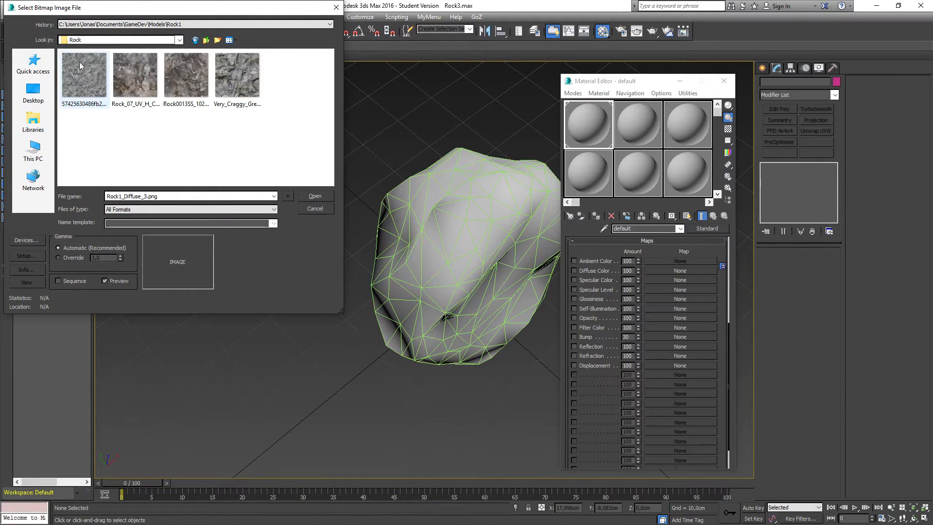
left_click(315, 208)
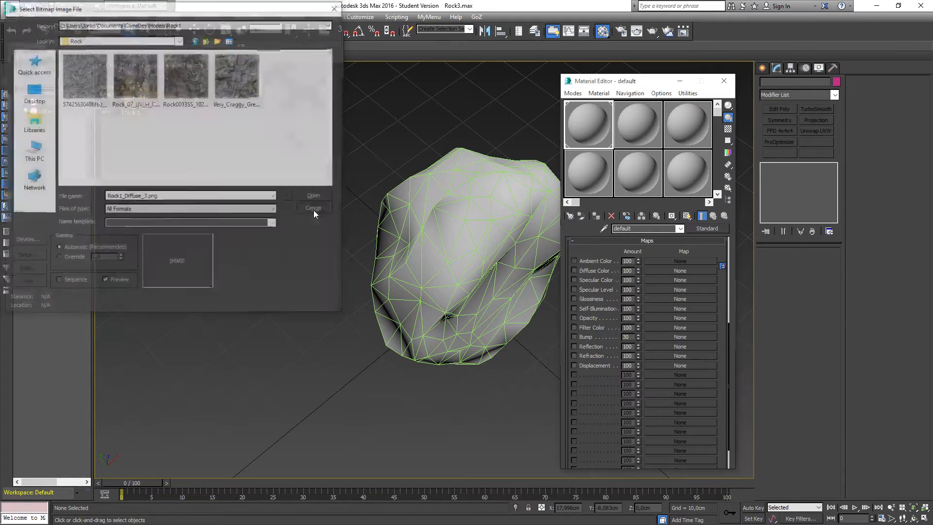
left_click(723, 80)
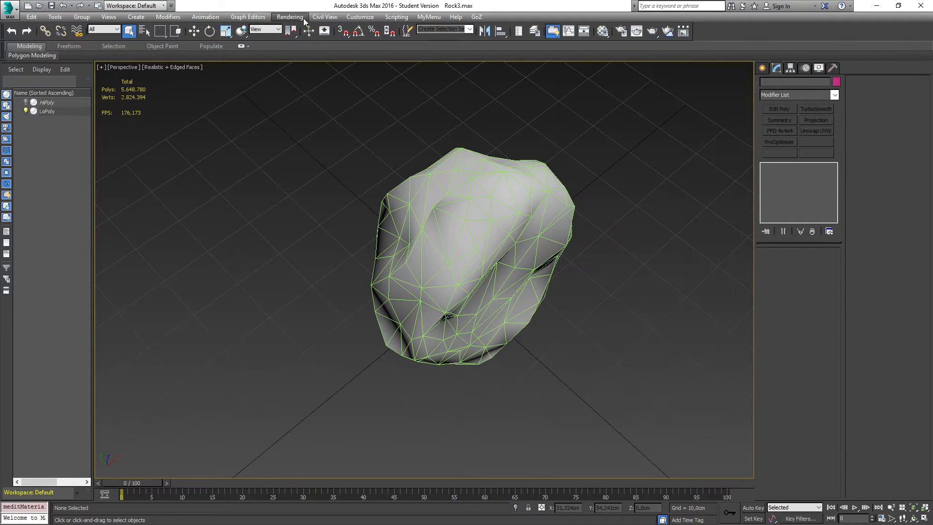
- Open Render Surface Map, set the bitmap size to 1024 × 1024 and render the texture wrap for the LoPoly rock
left_click(290, 17)
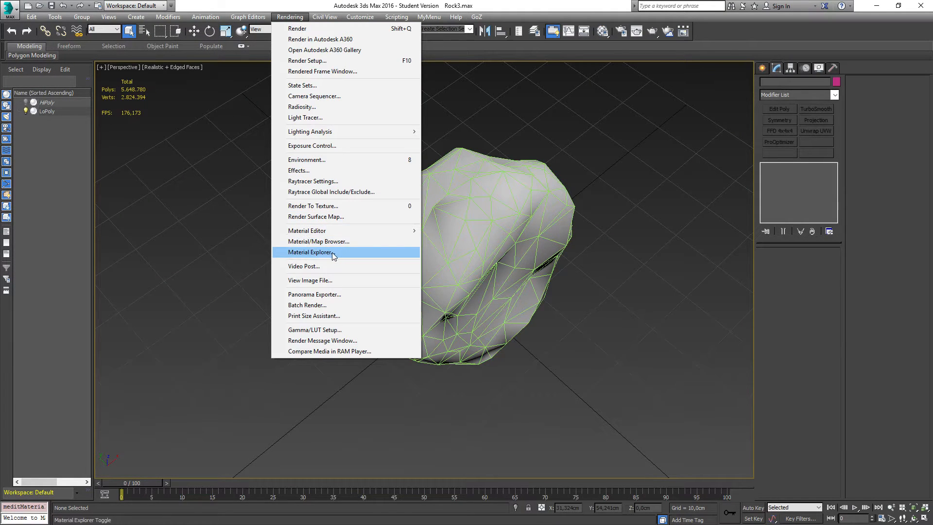
left_click(317, 217)
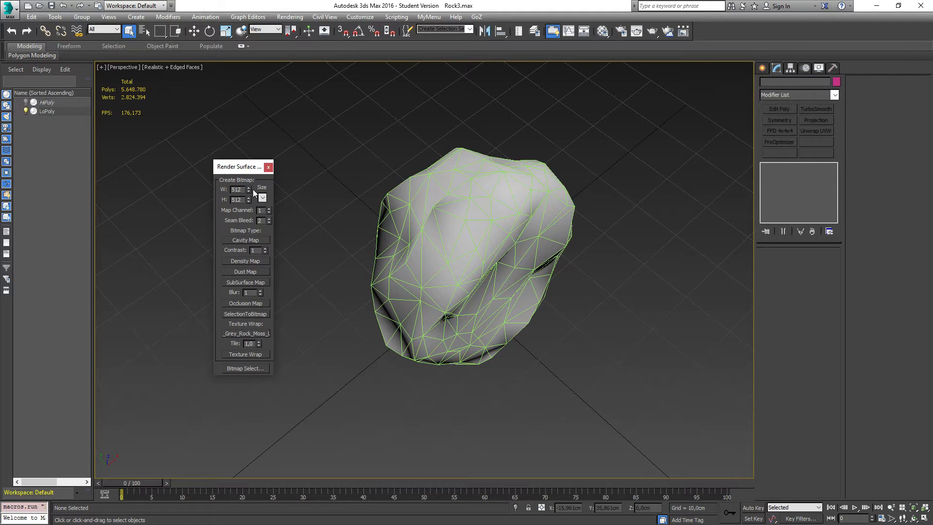
left_click(262, 198)
left_click(265, 243)
left_click(246, 355)
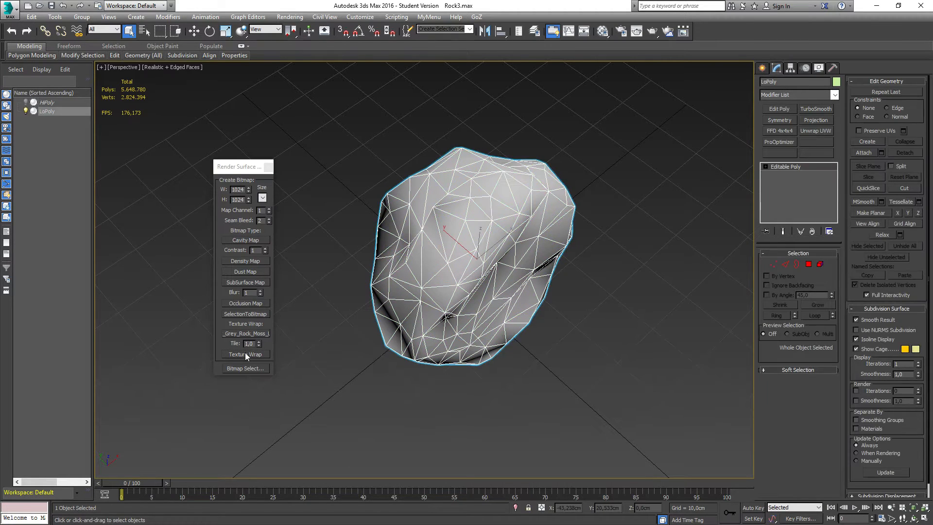
left_click(245, 354)
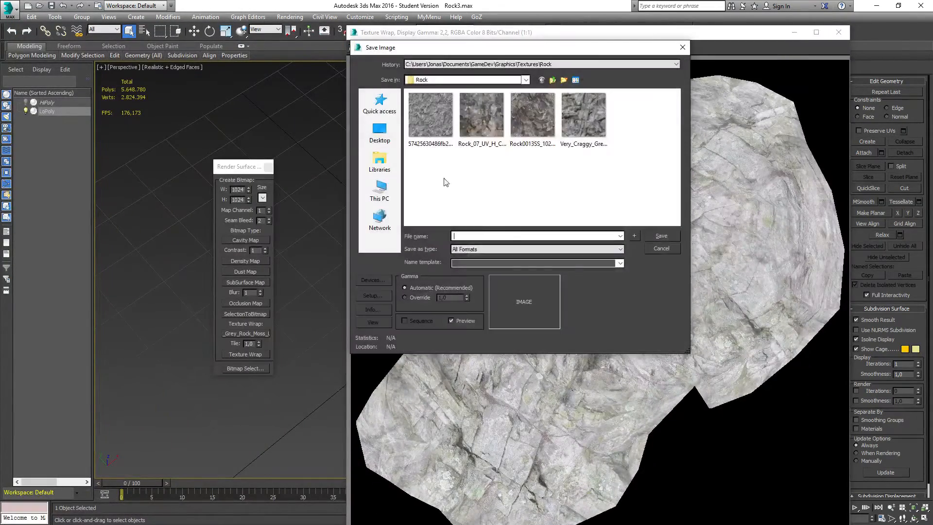
- Choose the GameDev > Models > Rock3 folder for saving the rendered texture wrap and name the file Rock3_Diffuse
left_click(554, 81)
left_click(554, 81)
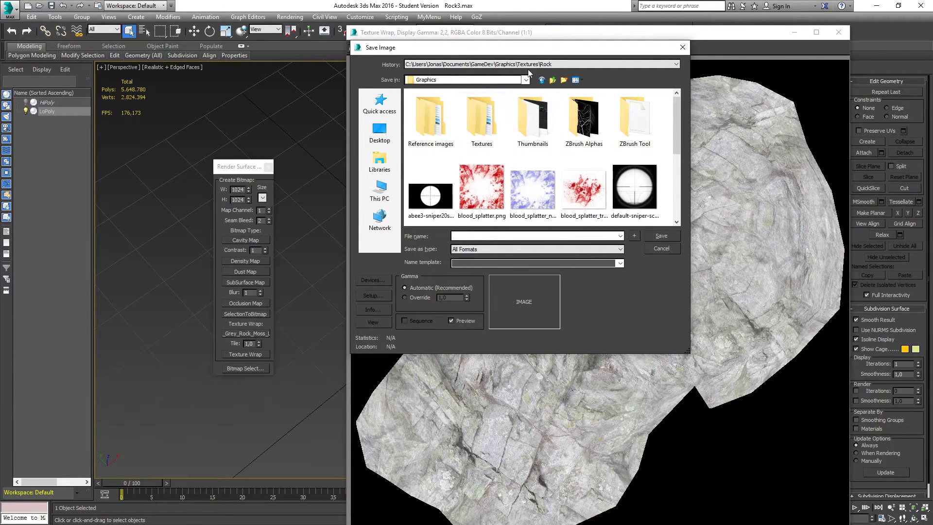
left_click(554, 81)
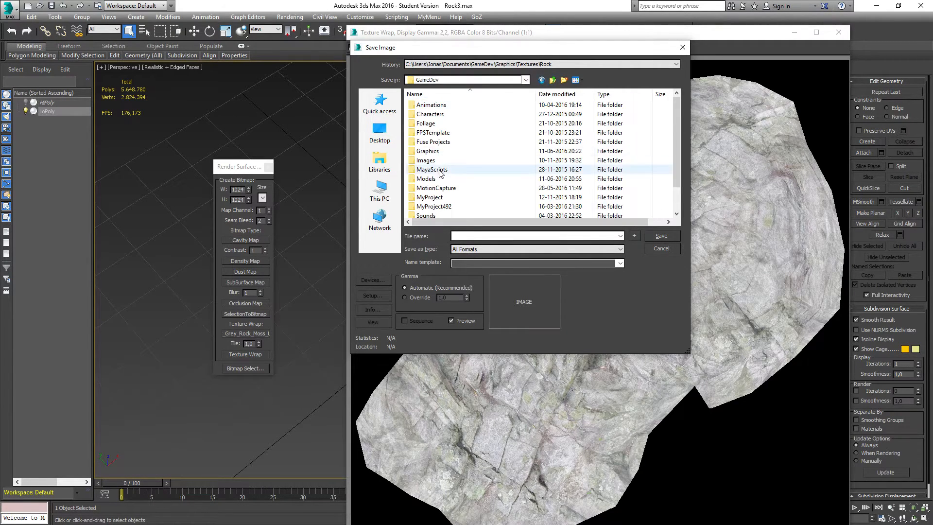
double_click(426, 178)
left_click(435, 189)
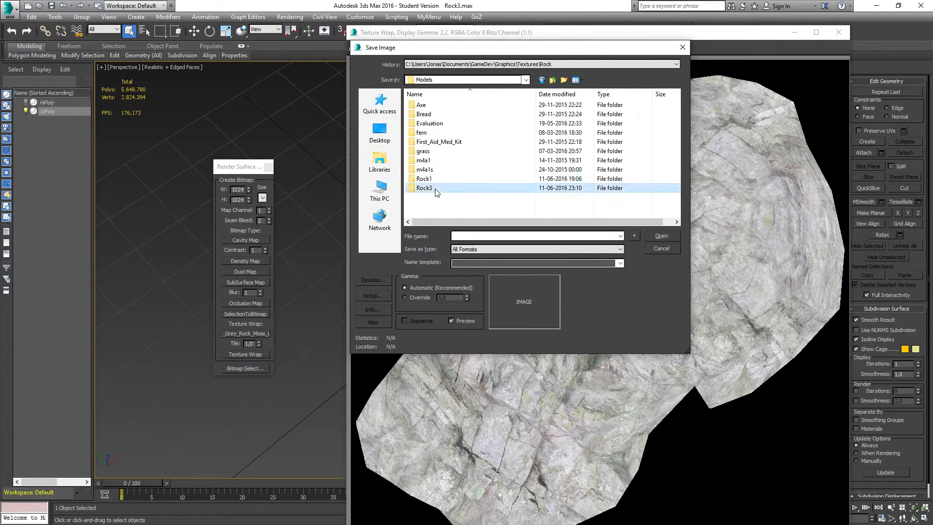
double_click(436, 190)
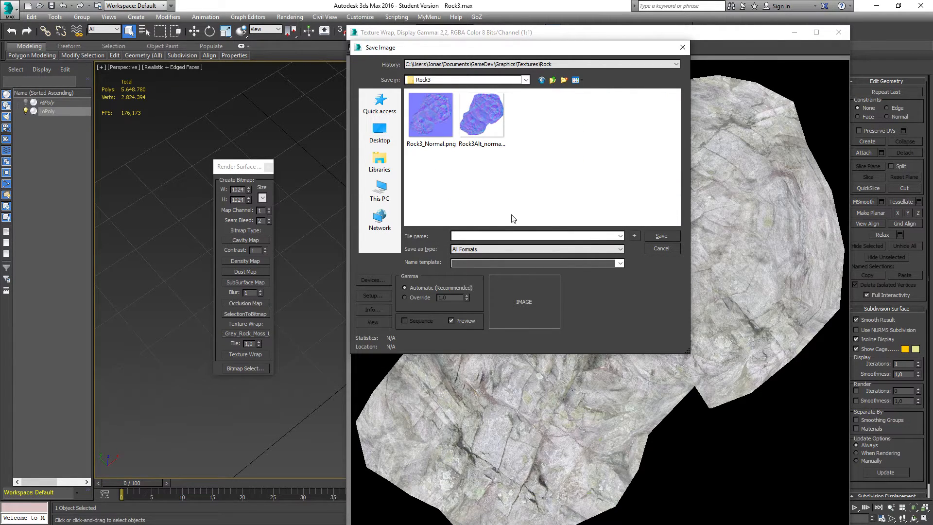
type("Rock")
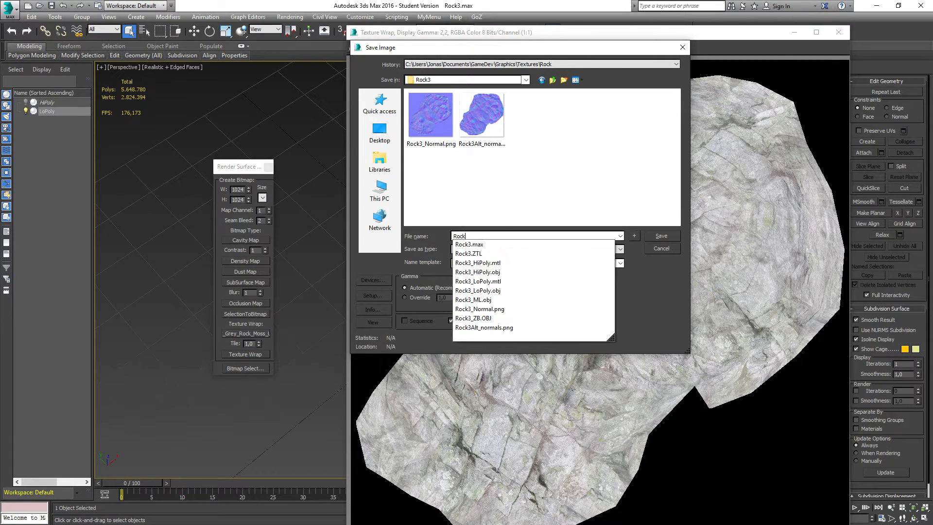
type("3_Diffuse")
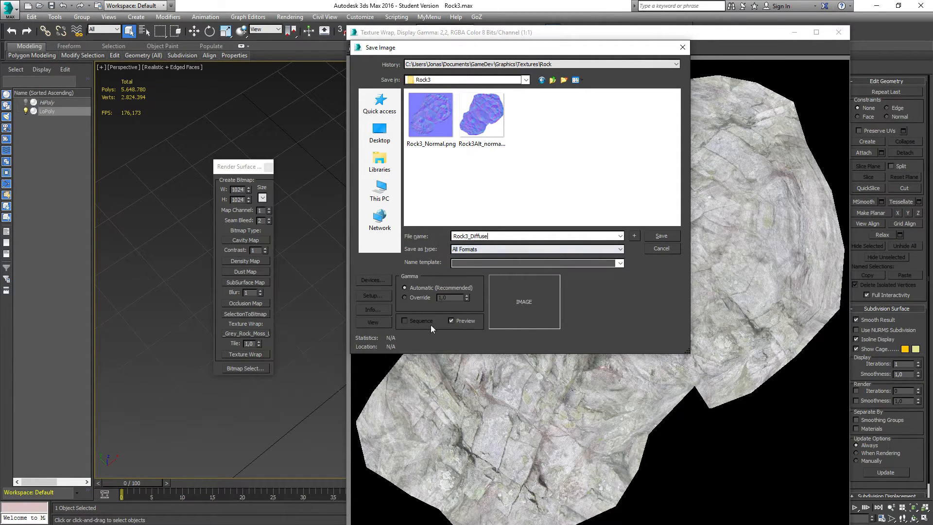
- Override the gamma of the image being saved with a value of 1,0
left_click(410, 296)
left_click(406, 288)
left_click(404, 298)
mouse_move(466, 298)
left_mouse_down()
mouse_move(465, 306)
mouse_move(466, 294)
left_mouse_up()
double_click(453, 300)
type("1")
- Save the texture wrap as a PNG with 16.7 million RGB colours, and close the rendered map and Render Surface Map
left_click(662, 236)
left_click(467, 250)
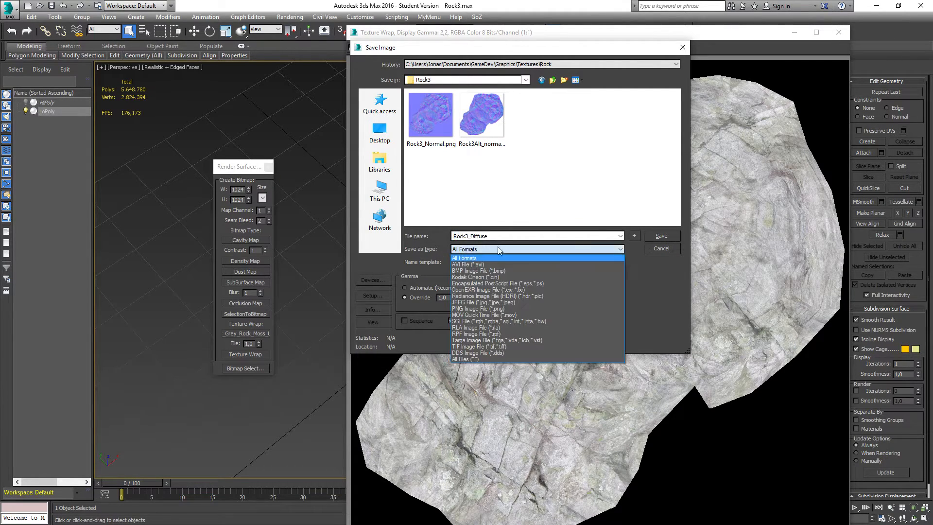
left_click(491, 309)
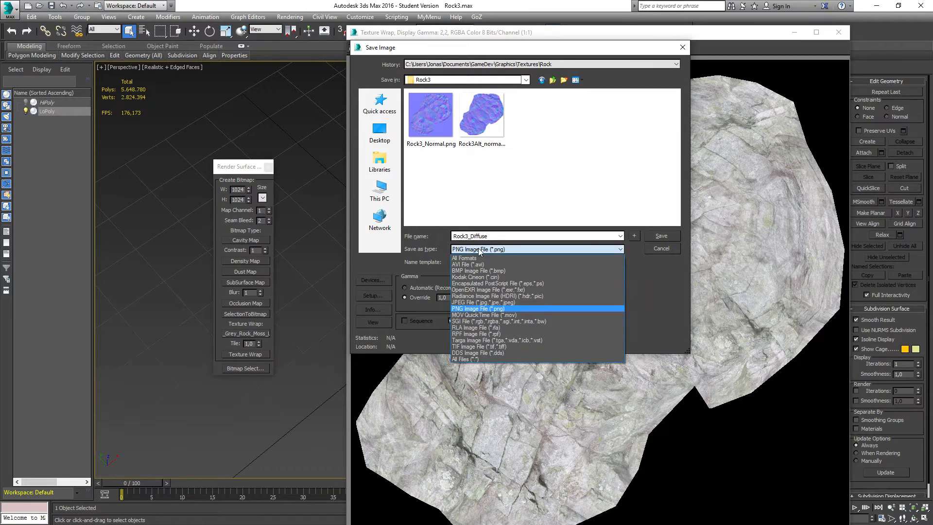
left_click(478, 248)
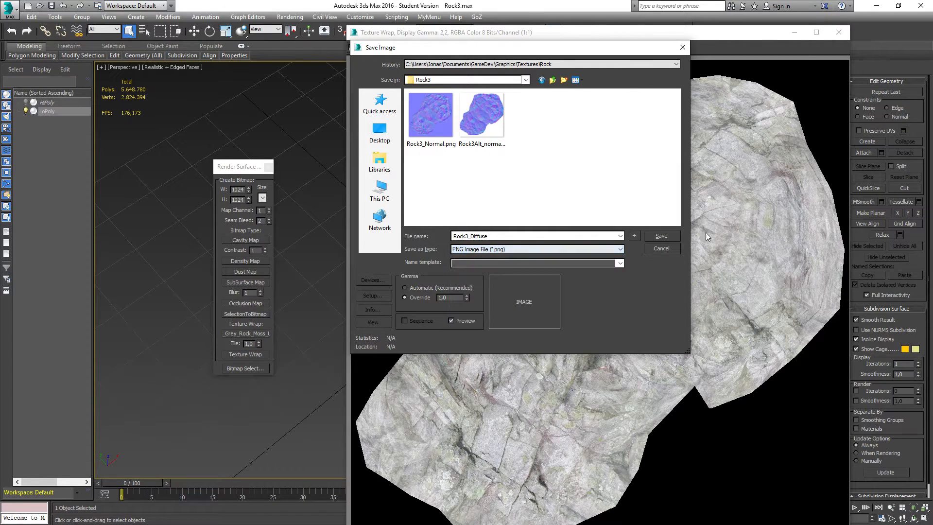
left_click(661, 236)
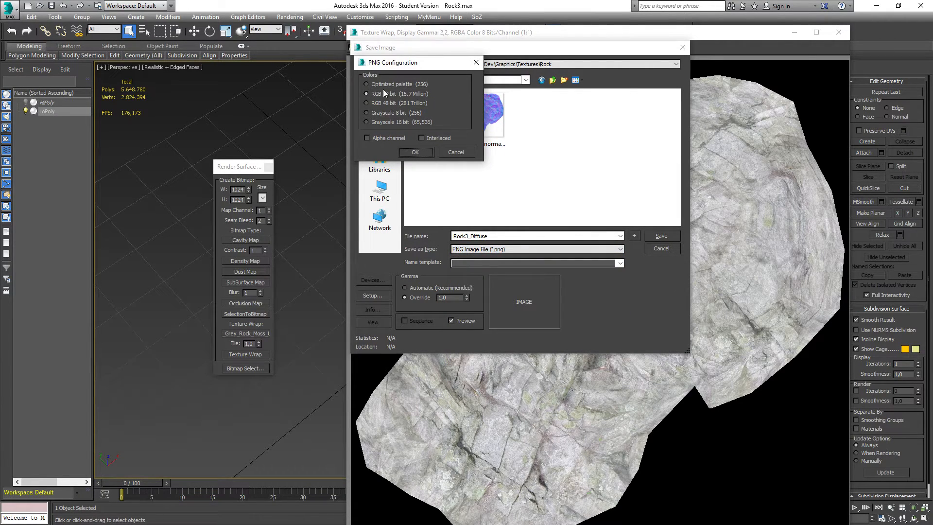
left_click(415, 152)
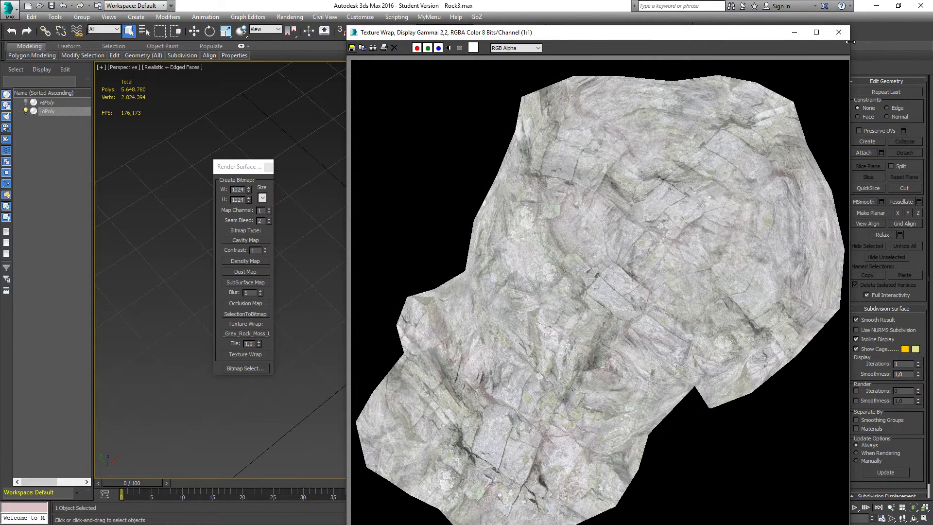
left_click(838, 32)
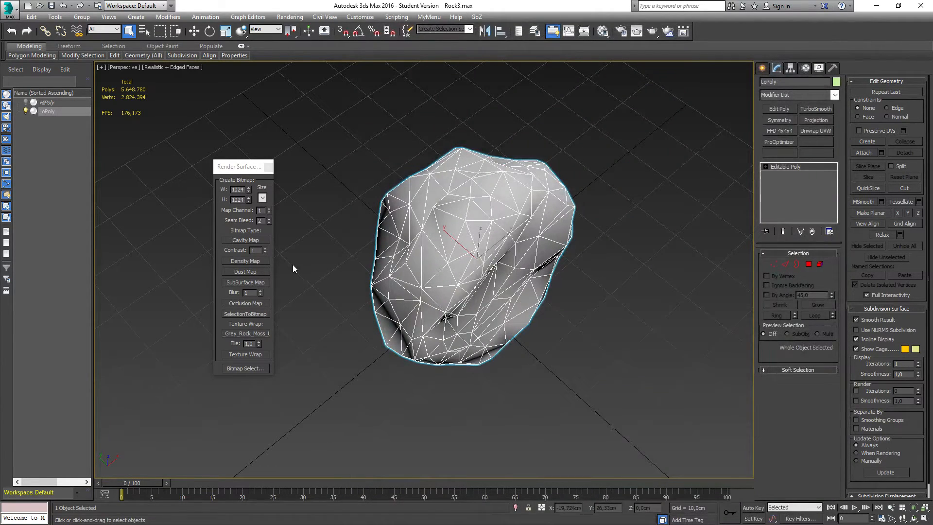
left_click(268, 167)
- Open the Material Editor and load Rock3_Diffuse.png from the Rock3 folder into the default material's diffuse bitmap
key("m")
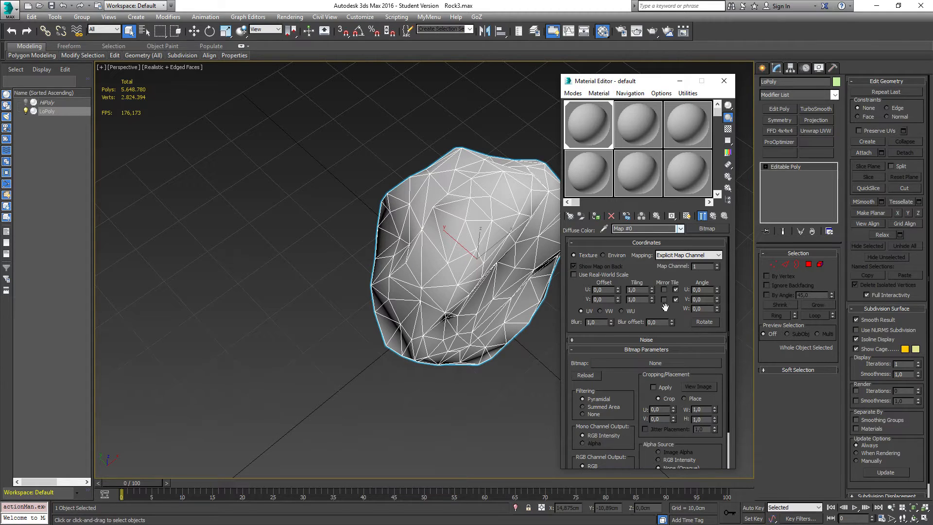
left_click(649, 363)
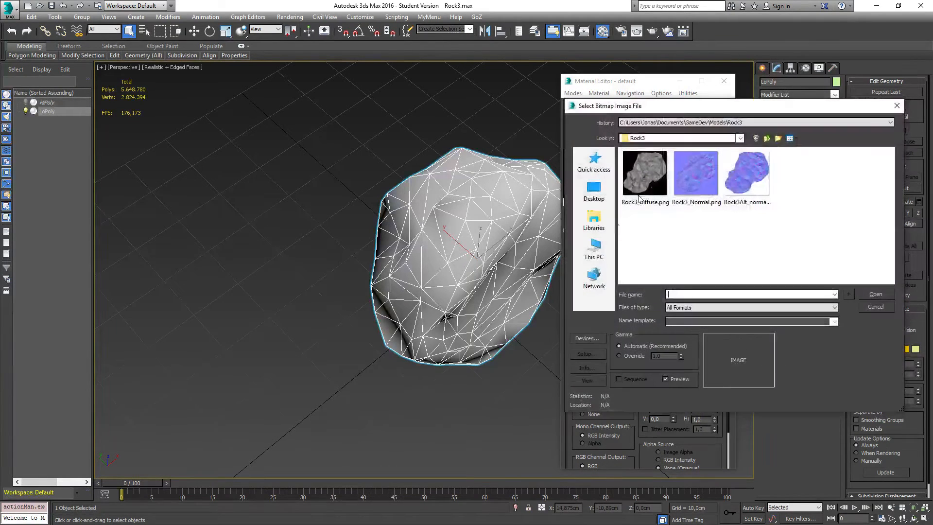
left_click(643, 184)
double_click(643, 184)
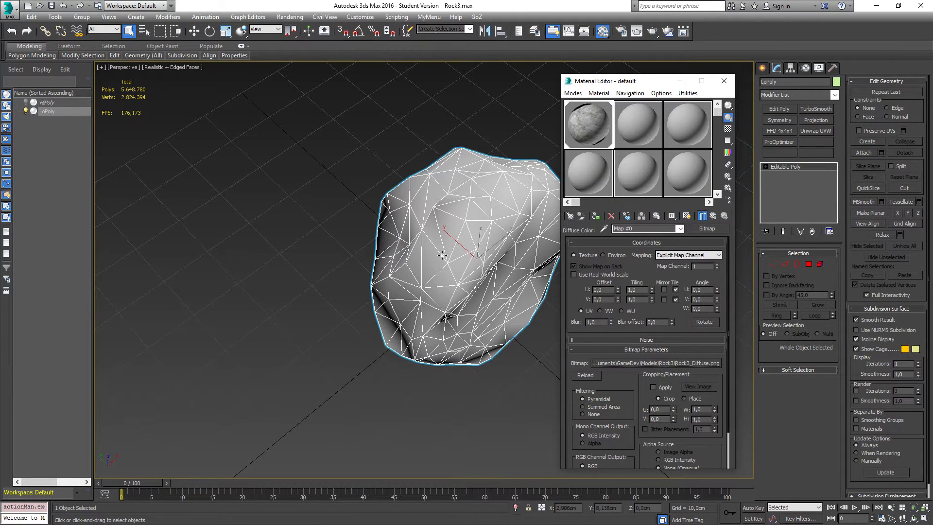
- Show the diffuse map in the viewport, deselect the rock and turn off edged faces to inspect its texture
left_click(686, 216)
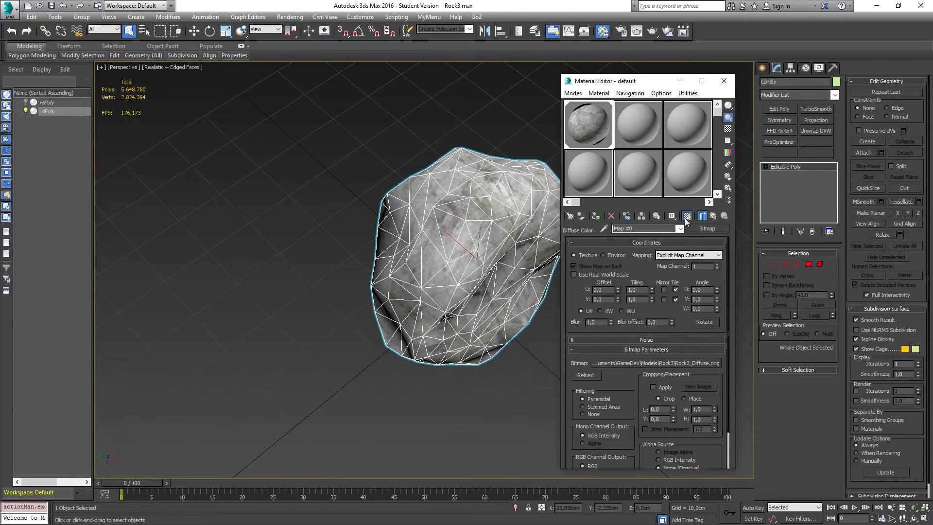
left_click(283, 271)
key("F4")
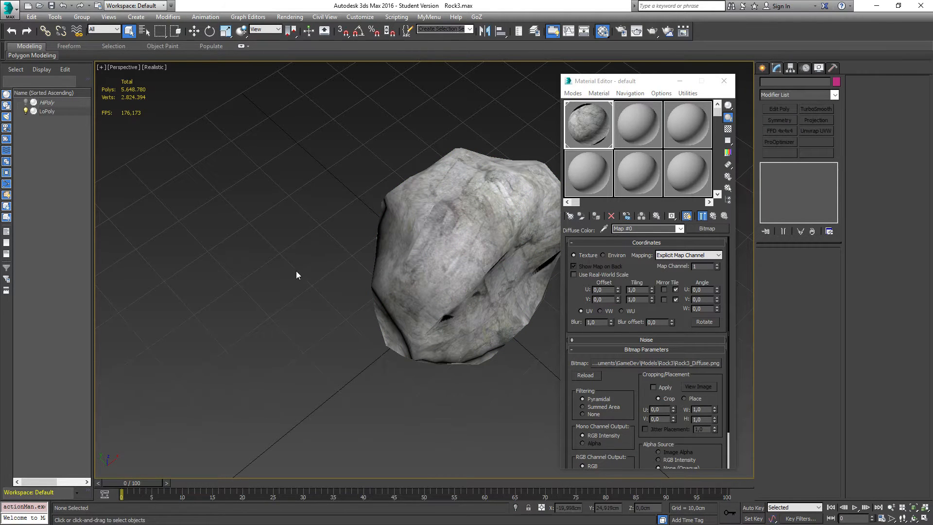
middle_click_drag(267, 260, 270, 231, "alt")
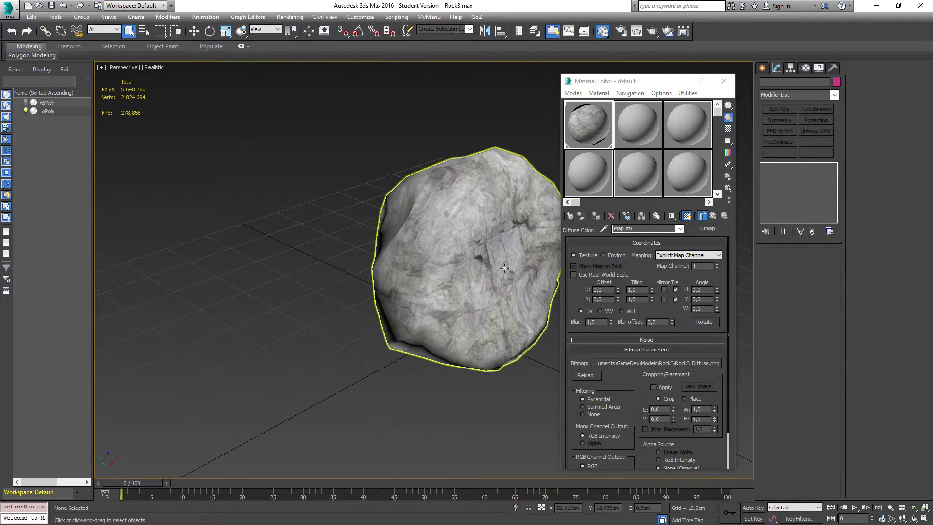
- Return to the default material's top level and assign a Normal Bump map to its Bump slot
left_click(680, 229)
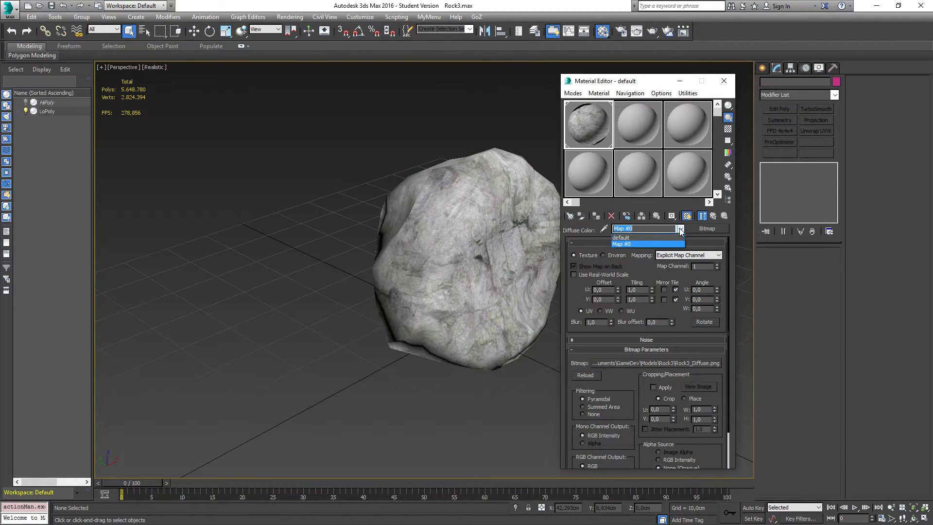
left_click(634, 235)
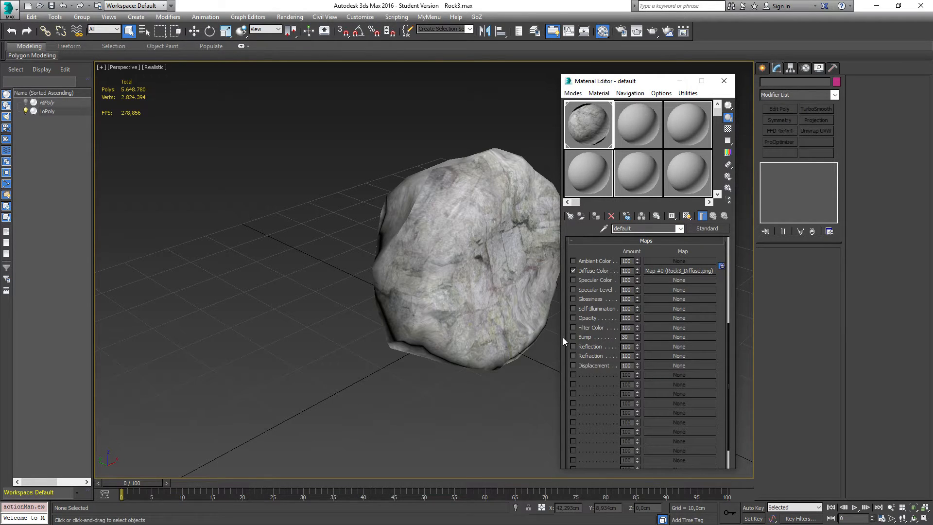
left_click(673, 337)
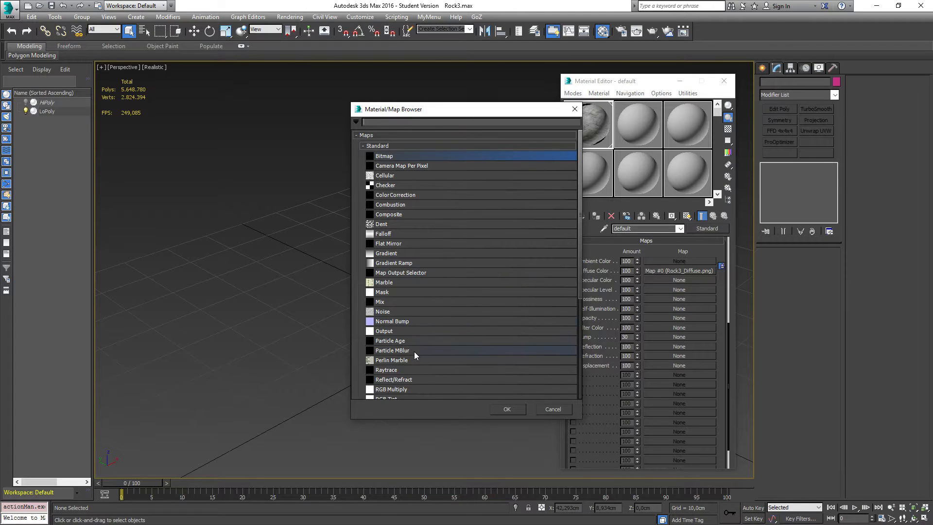
left_click(408, 322)
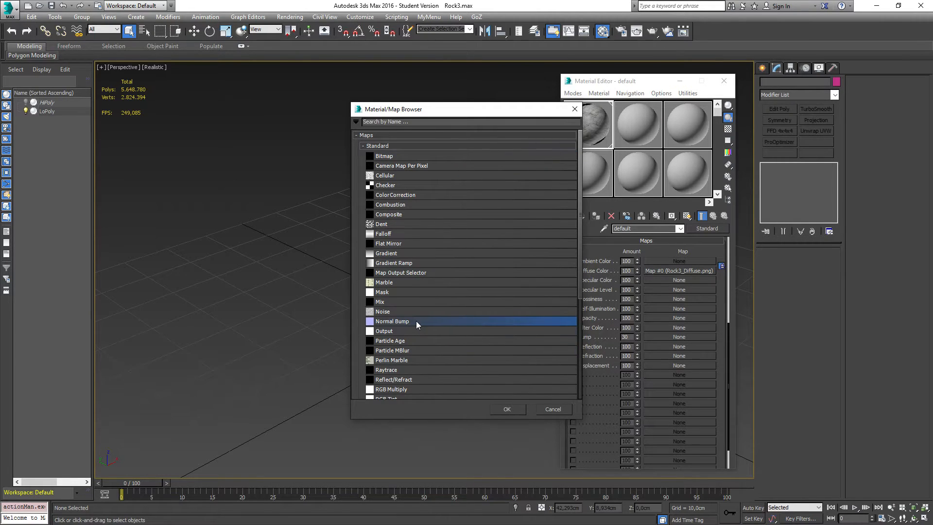
double_click(416, 321)
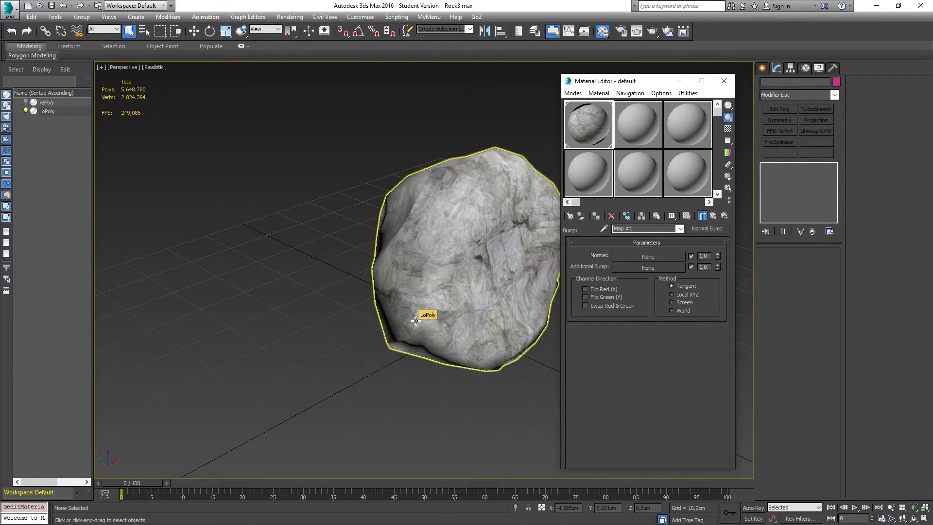
- Load Rock3_Normal.png from the Rock3 folder as the bitmap for the Normal Bump's Normal input
left_click(643, 257)
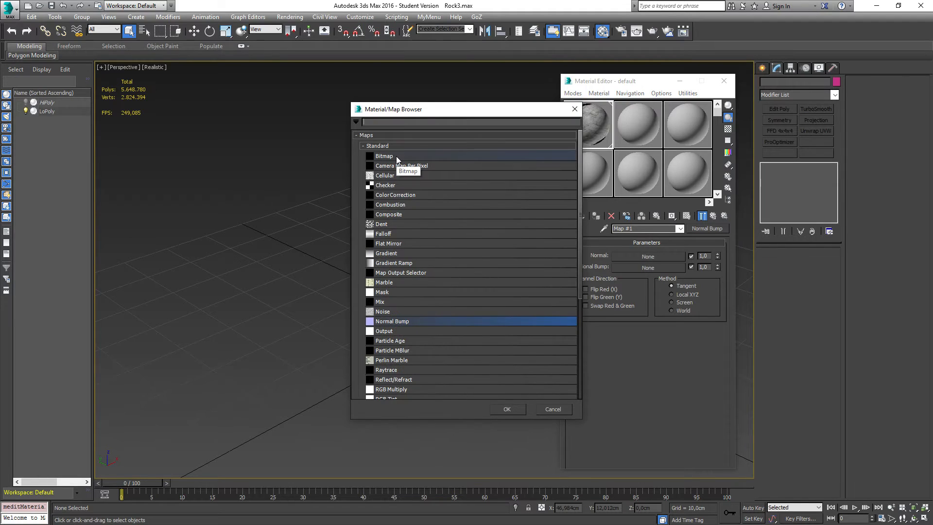
double_click(395, 156)
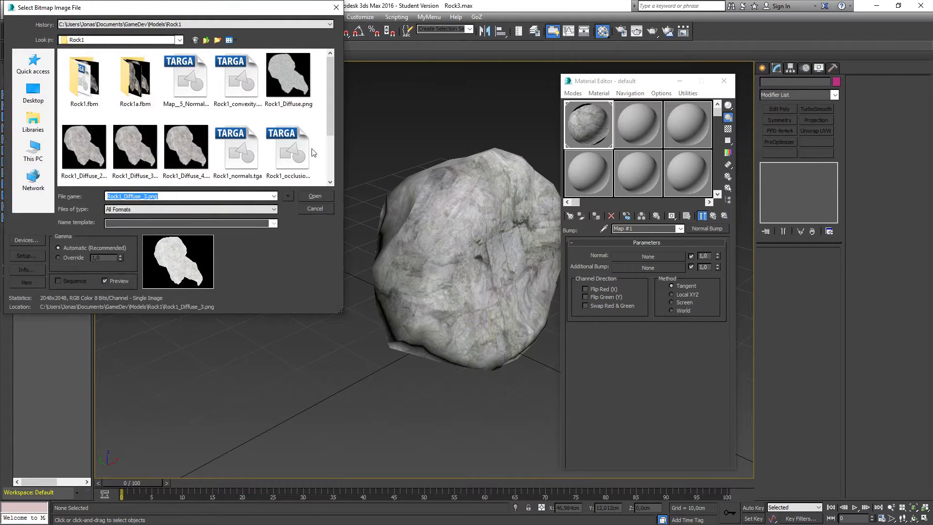
left_click(206, 41)
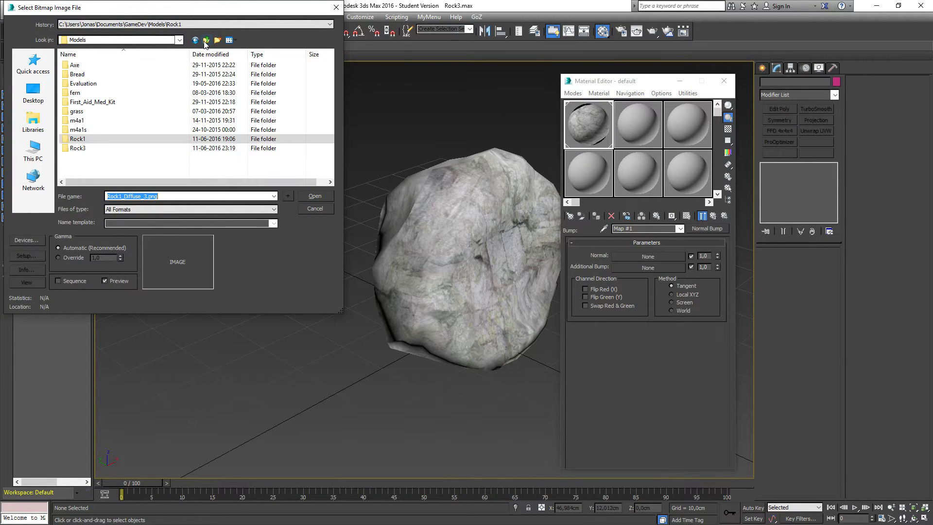
double_click(78, 148)
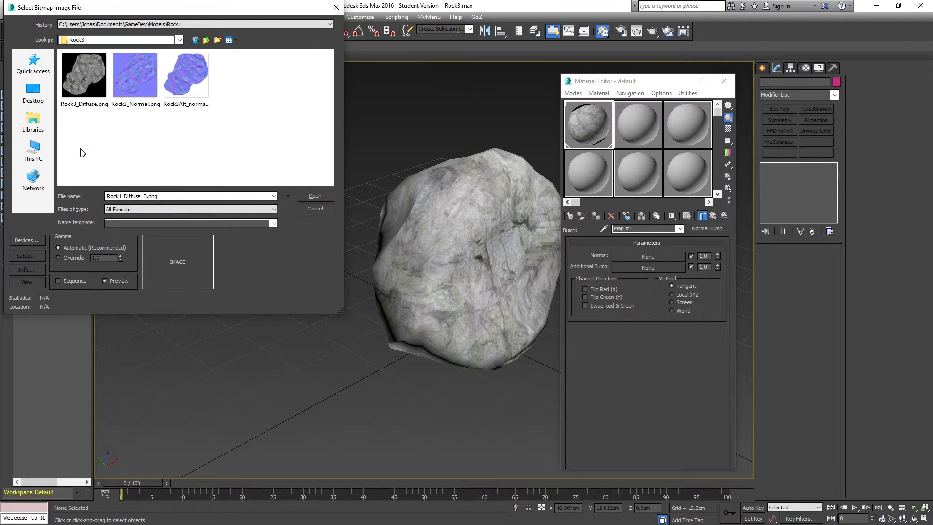
double_click(130, 82)
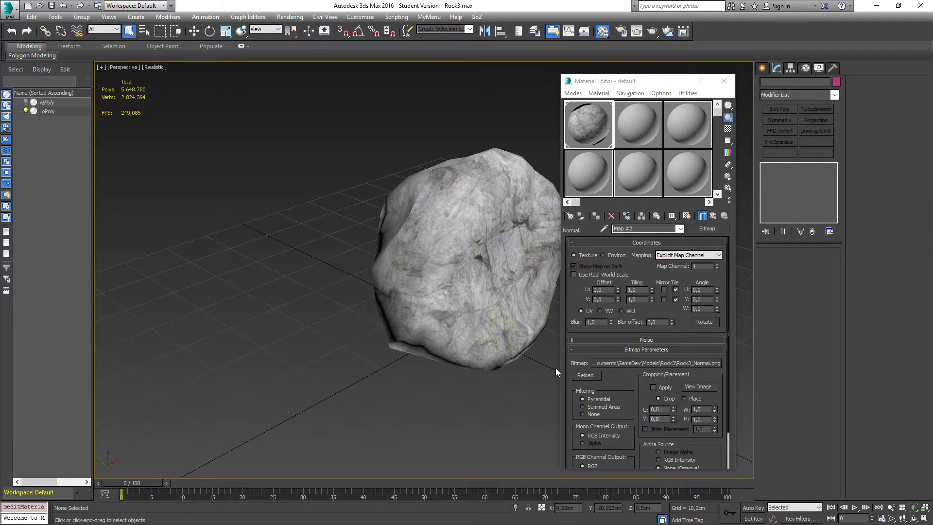
- Return to the default material and set its Bump amount to 100
scroll(643, 374, "down", 2)
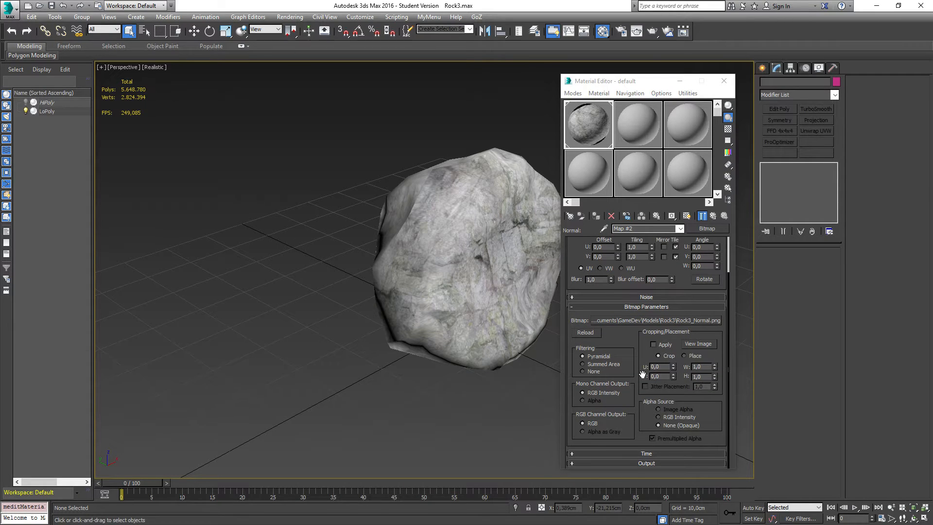
scroll(642, 374, "up", 2)
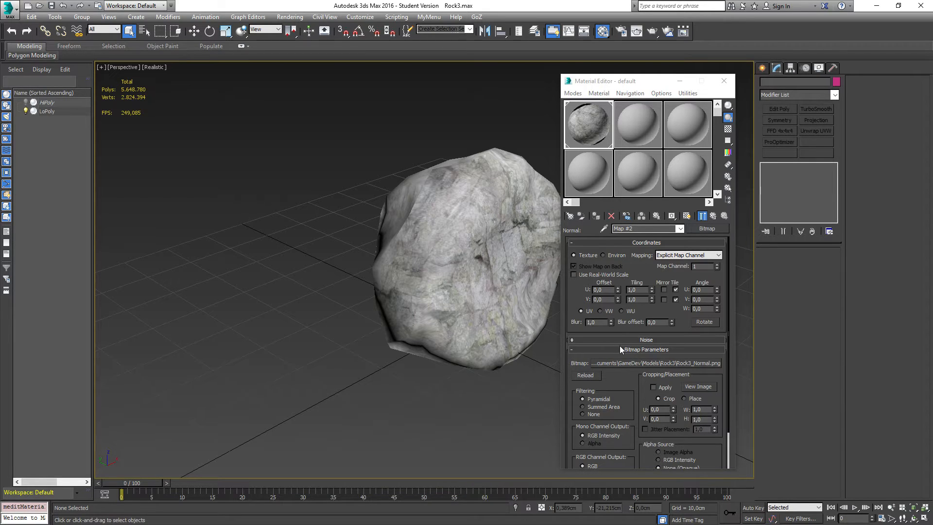
left_click(681, 229)
left_click(627, 238)
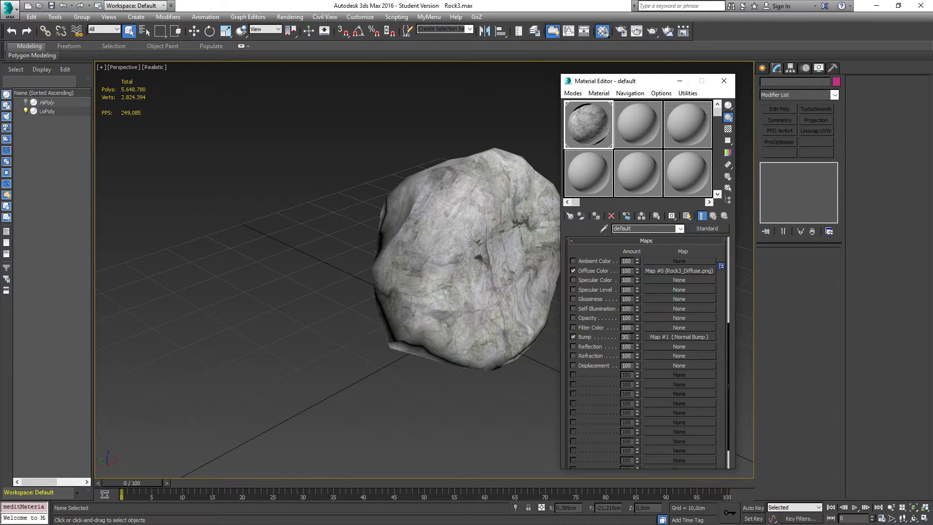
double_click(627, 337)
type("100")
key("Return")
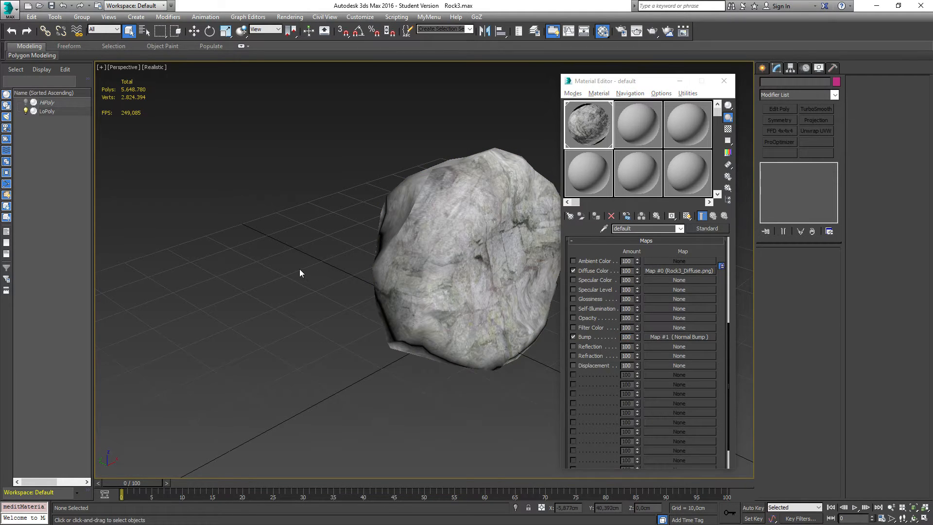
- Show the shaded material in the viewport, assign it to the low-poly rock and close the Material Editor
middle_click_drag(300, 269, 359, 315, "alt")
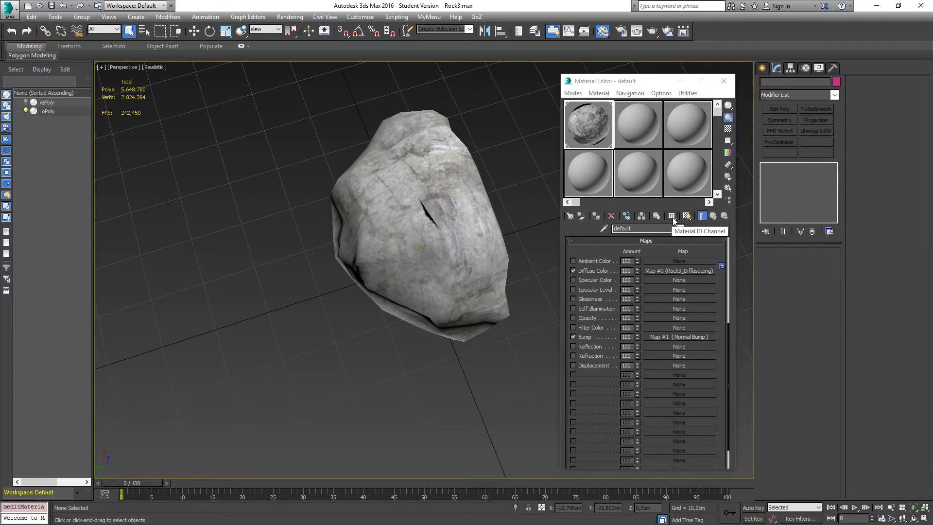
left_click(689, 218)
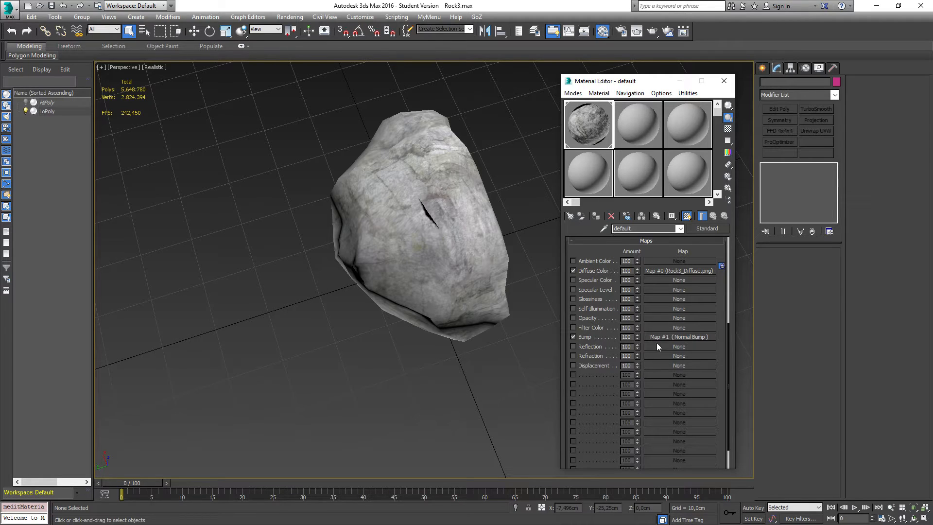
left_click(681, 337)
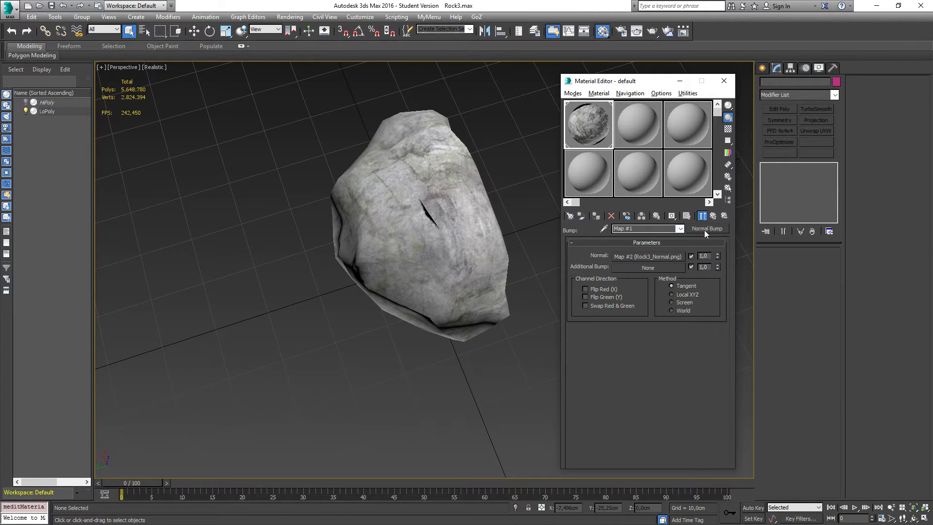
left_click(680, 229)
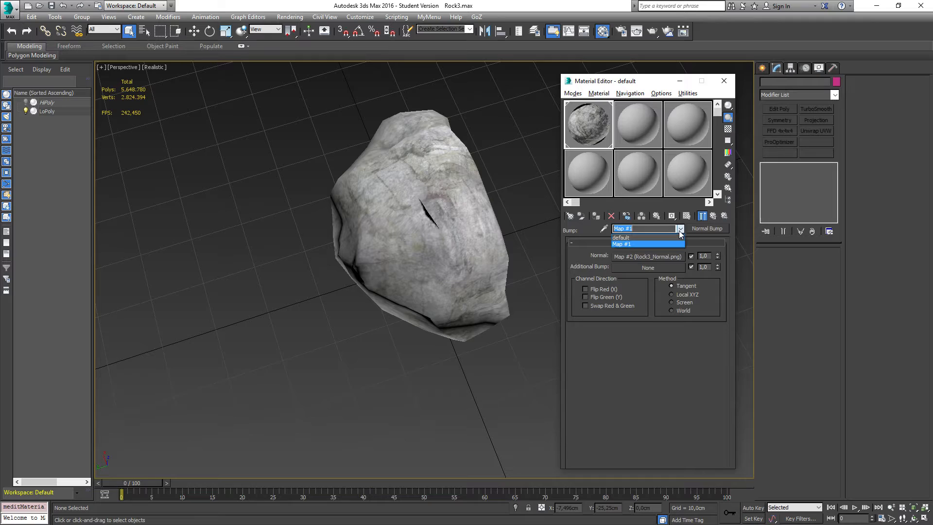
left_click(625, 238)
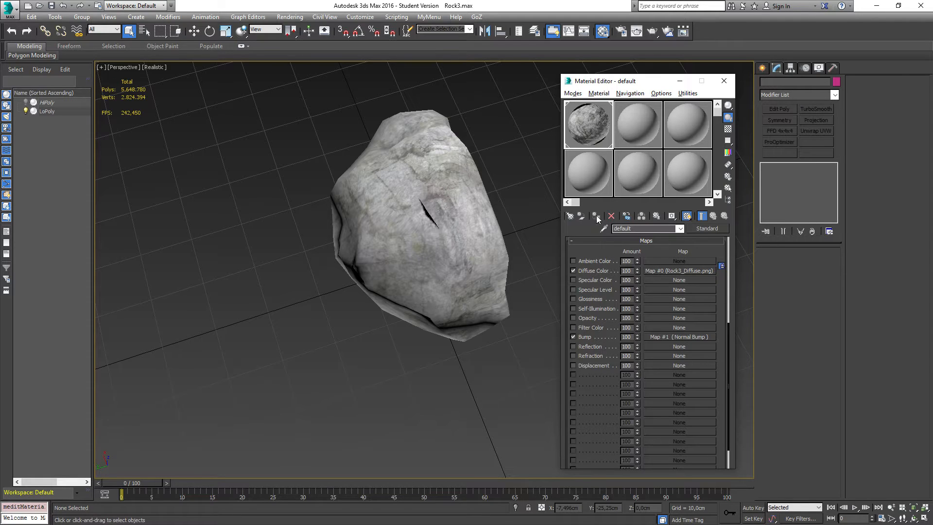
left_click_drag(588, 126, 487, 229)
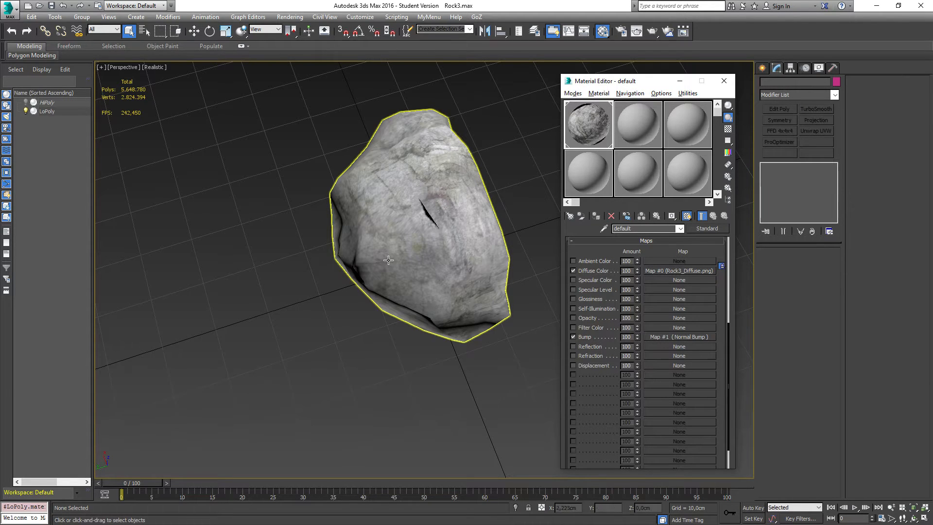
middle_click_drag(488, 229, 389, 228, "alt")
left_click(724, 80)
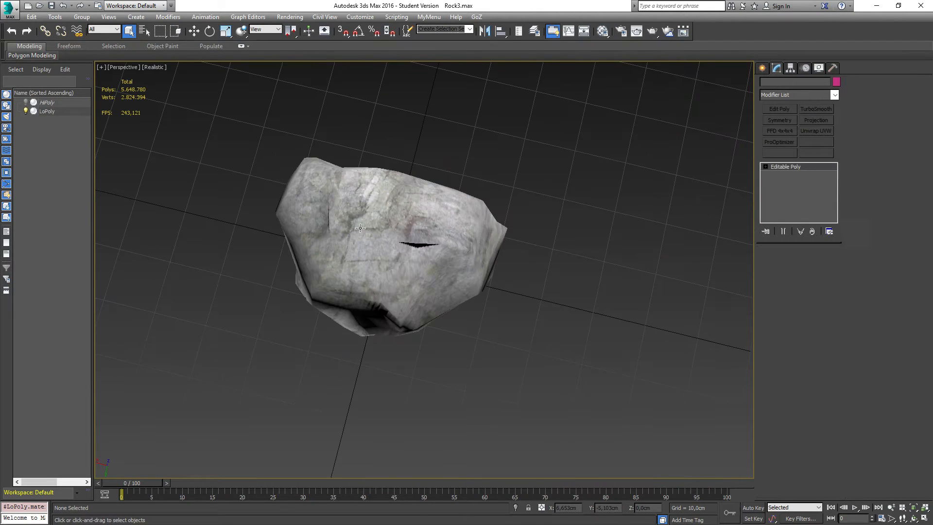
- Select the low-poly rock and reopen the Material Editor to check the bump slot's Normal Bump parameters and map type
left_click(359, 229)
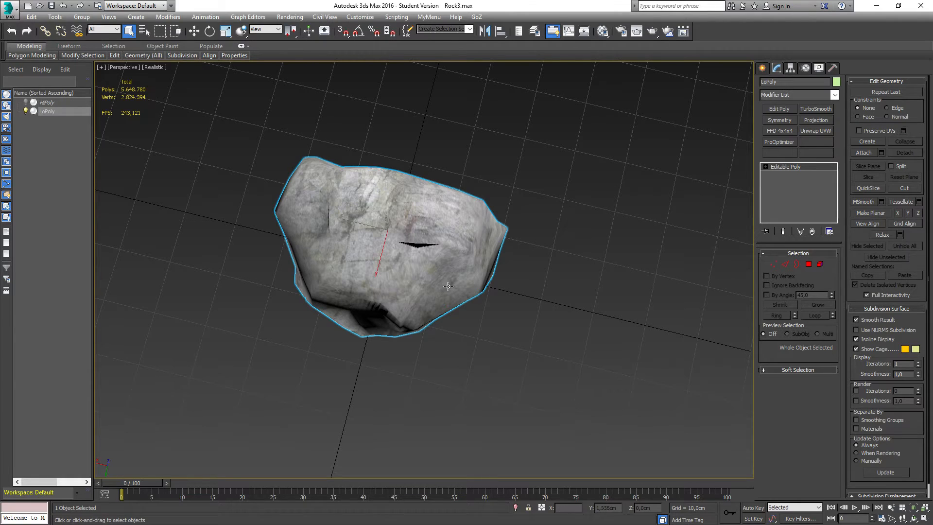
key("m")
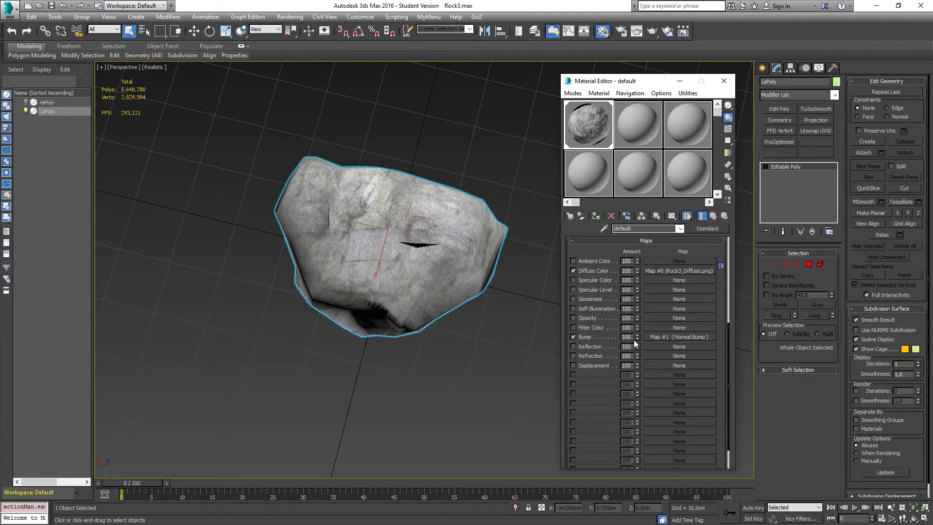
left_click(688, 338)
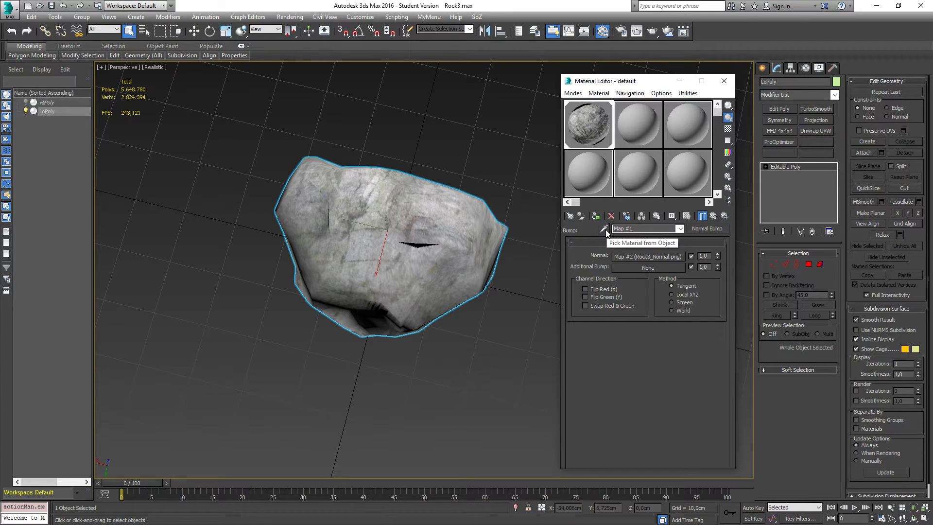
left_click(706, 228)
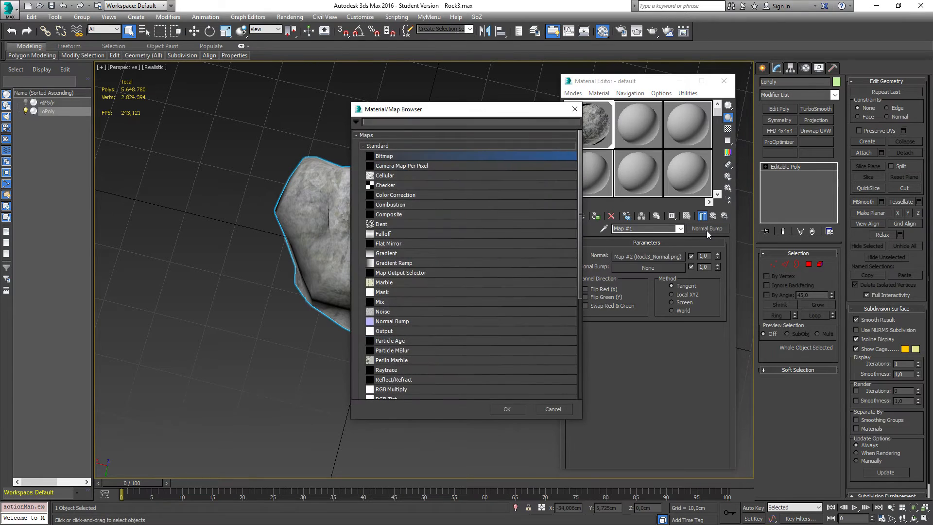
left_click(554, 412)
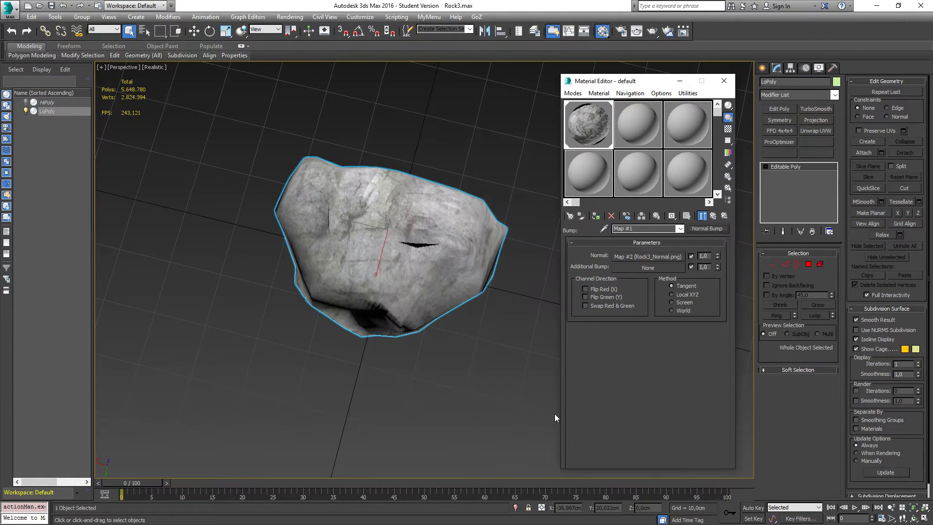
left_click(680, 228)
left_click(635, 240)
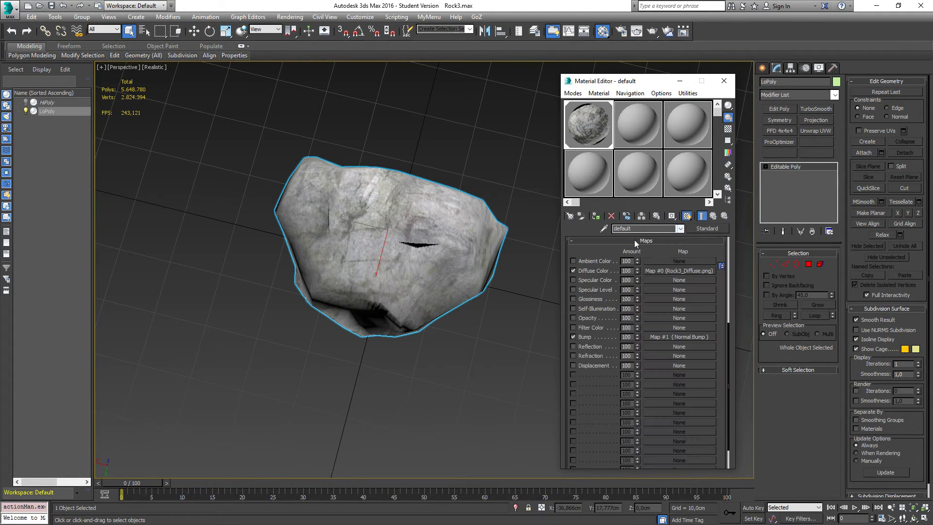
- Switch the viewport to the realistic material display, and close the Material Editor to inspect the normal-mapped rock from several sides
left_click(689, 219)
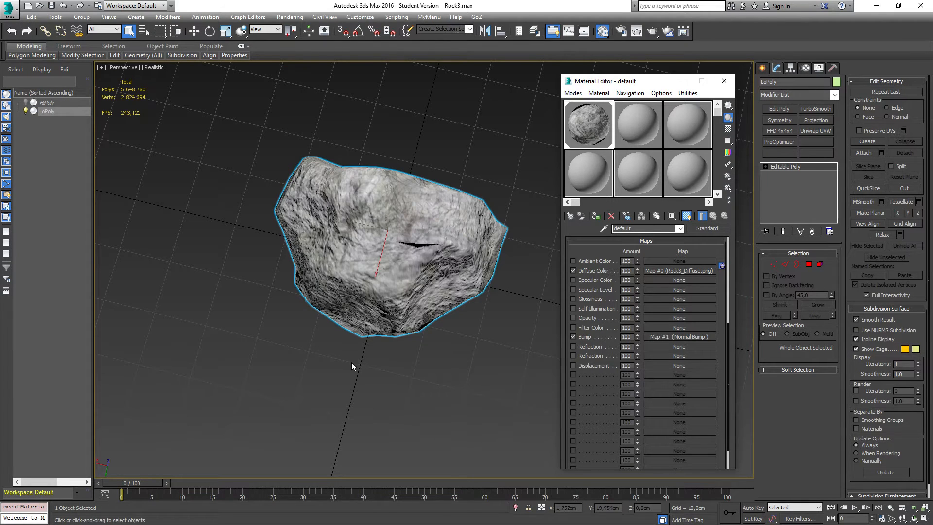
left_click(687, 217)
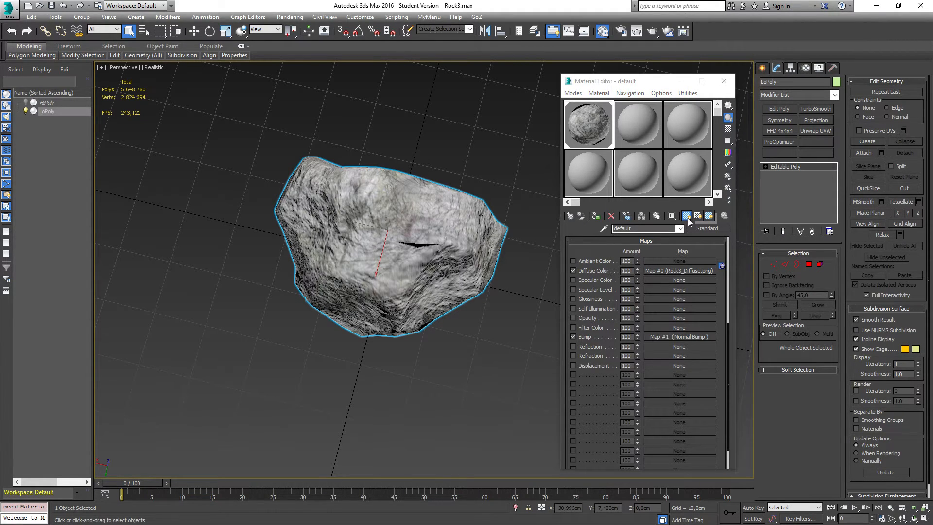
mouse_move(688, 218)
left_mouse_down()
mouse_move(709, 217)
mouse_move(685, 218)
left_mouse_up()
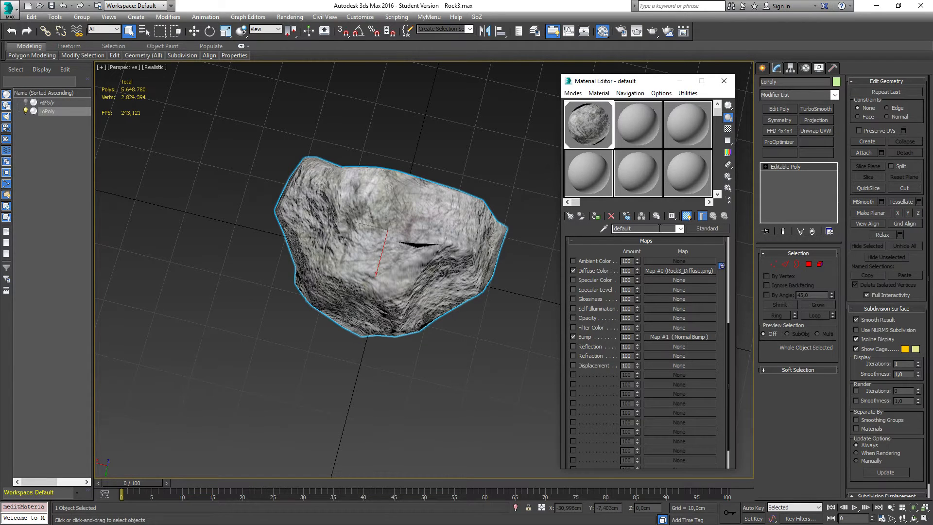
left_click(724, 81)
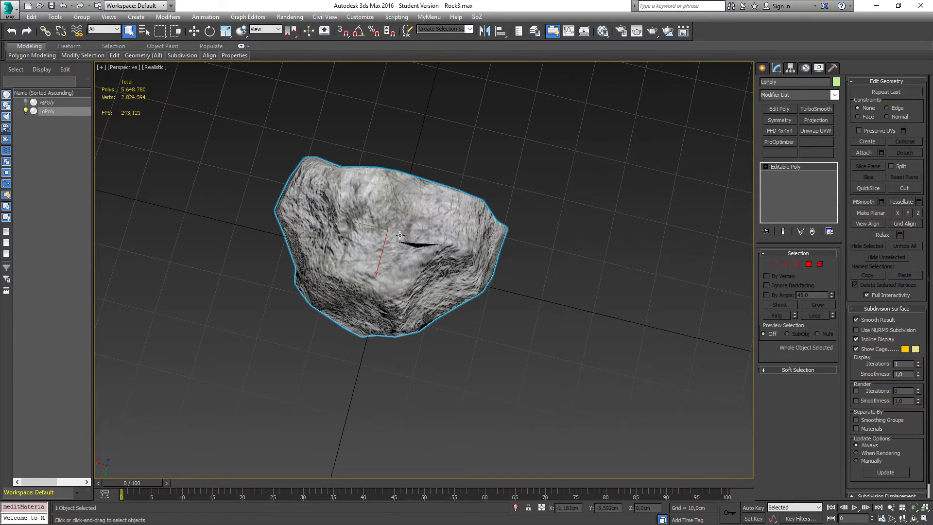
middle_click_drag(401, 235, 258, 251, "alt")
scroll(256, 238, "up", 5)
scroll(287, 263, "down", 2)
scroll(286, 263, "up", 1)
scroll(305, 241, "down", 6)
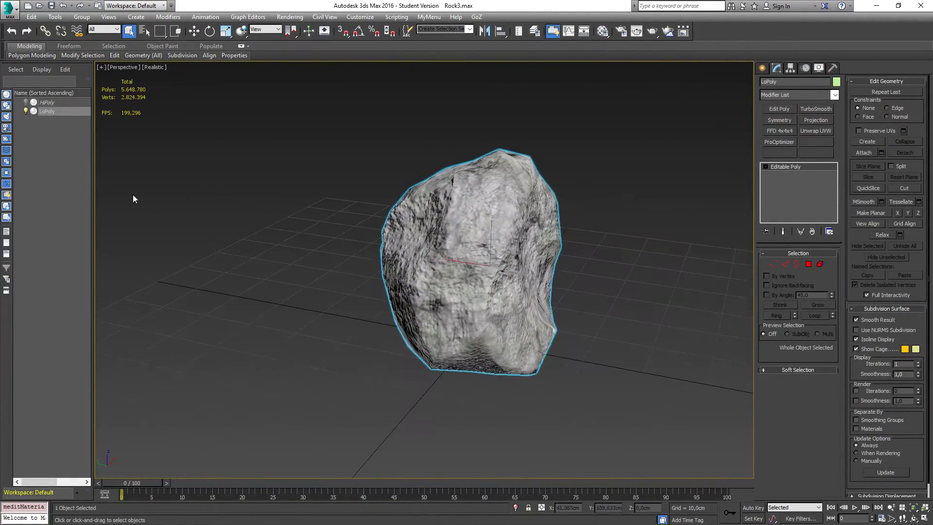
- Unhide the HiPoly rock and select it for comparison with the low-poly version
left_click(25, 102)
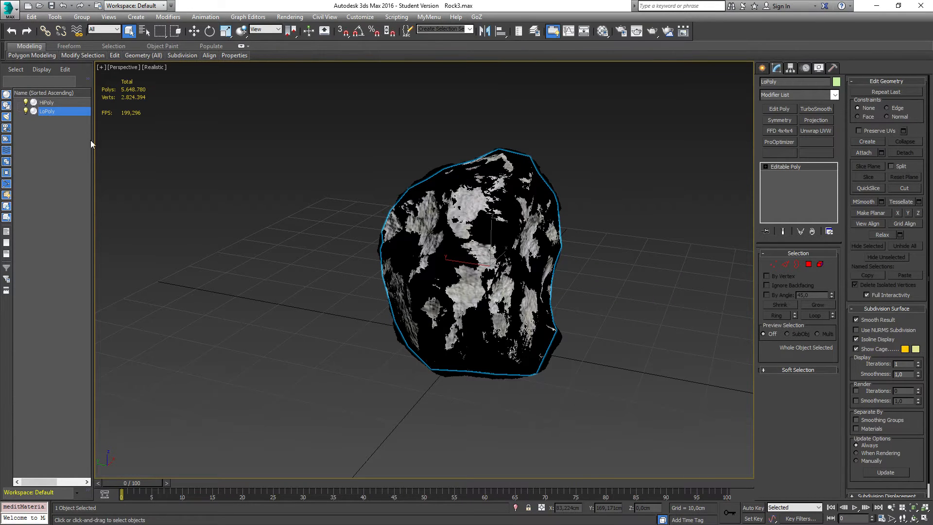
left_click(47, 102)
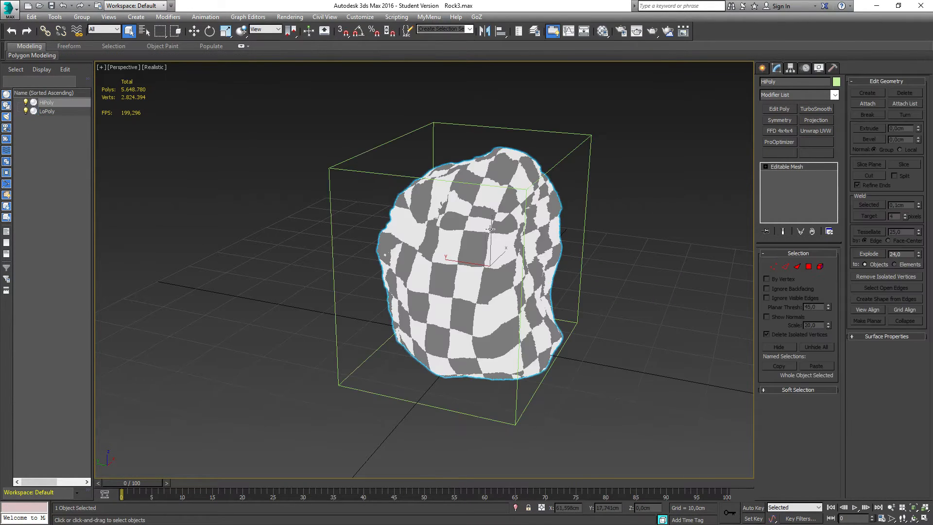
left_click(47, 102)
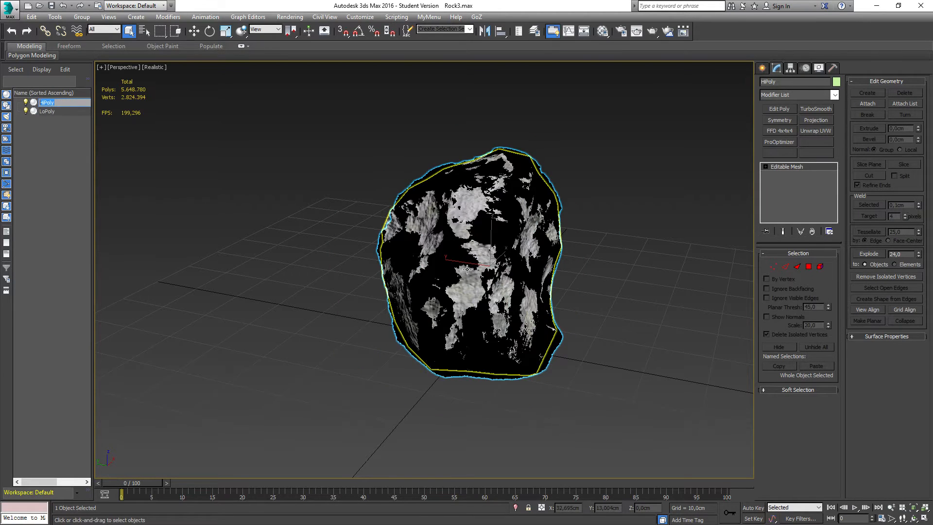
- Restore the high-poly object's name to HiPoly in the scene list
type("w")
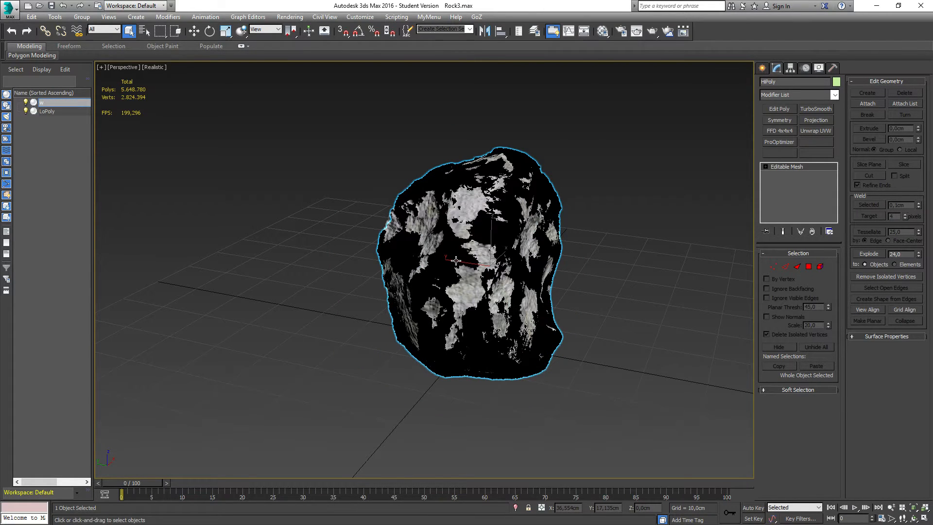
key("Escape")
left_click(42, 102)
type("w")
left_click(61, 156)
left_click(44, 103)
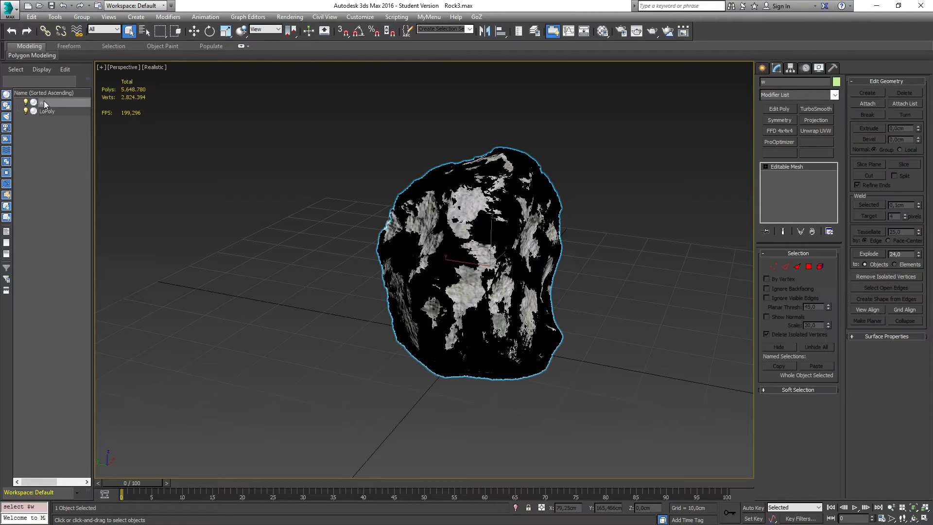
left_click(44, 103)
type("HiPoly")
key("Return")
- Move the HiPoly rock along the Y axis to about -37.3 cm, beside the low-poly rock
key("w")
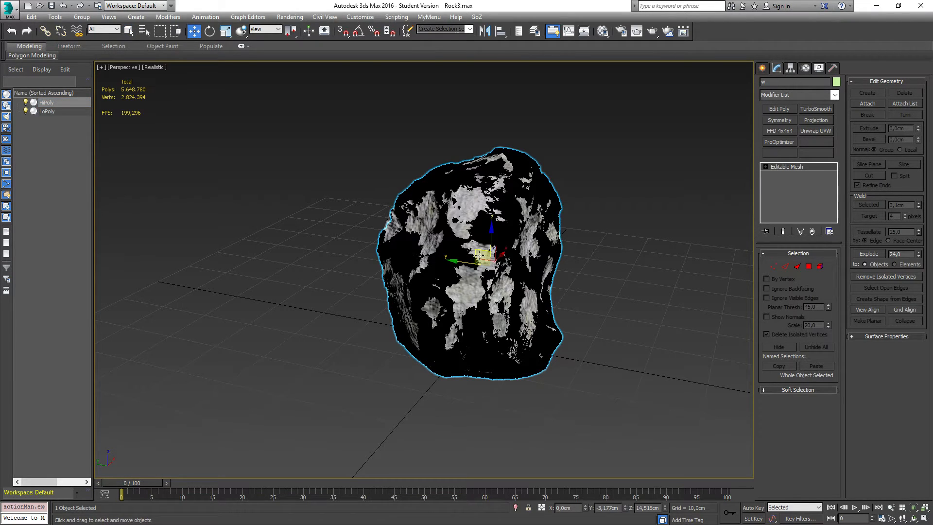
left_click_drag(510, 266, 714, 305)
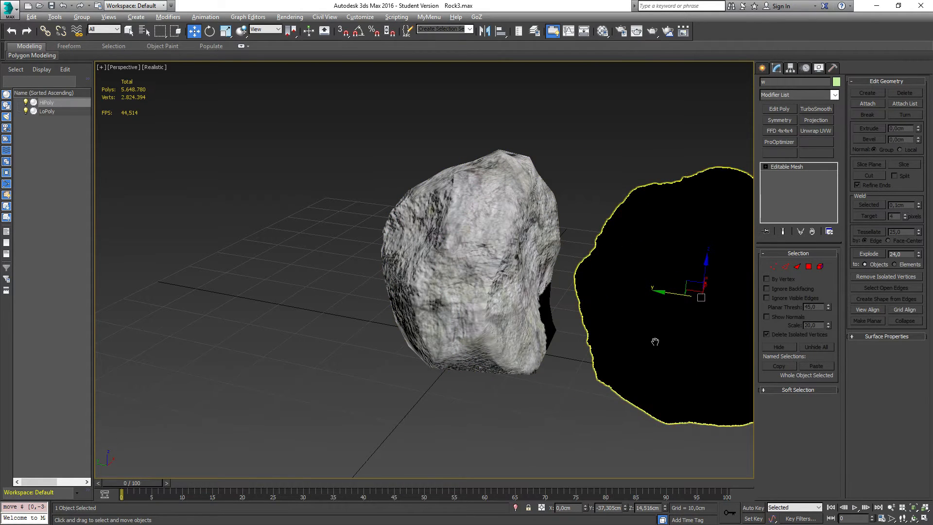
middle_click_drag(657, 341, 463, 299)
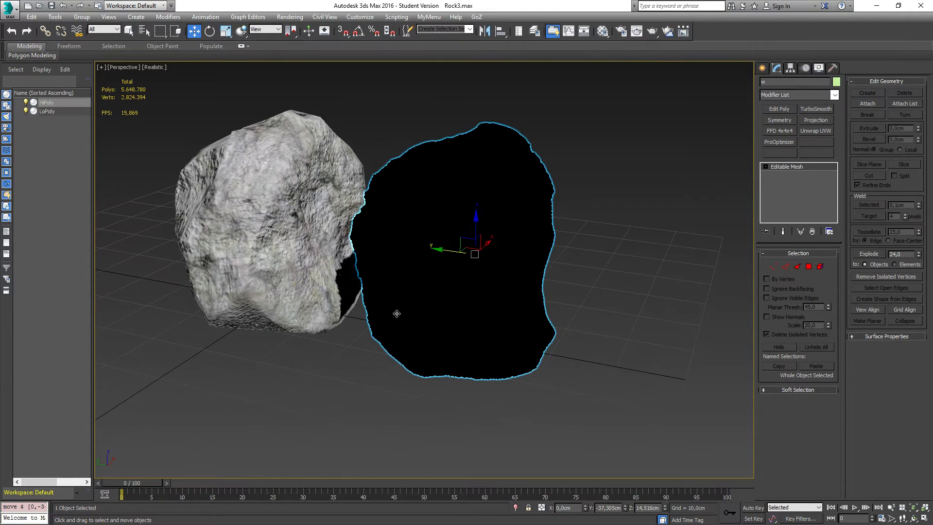
- Load Rock3_Diffuse.png as a Bitmap into the Diffuse Color map of the 02 - Default material
key("m")
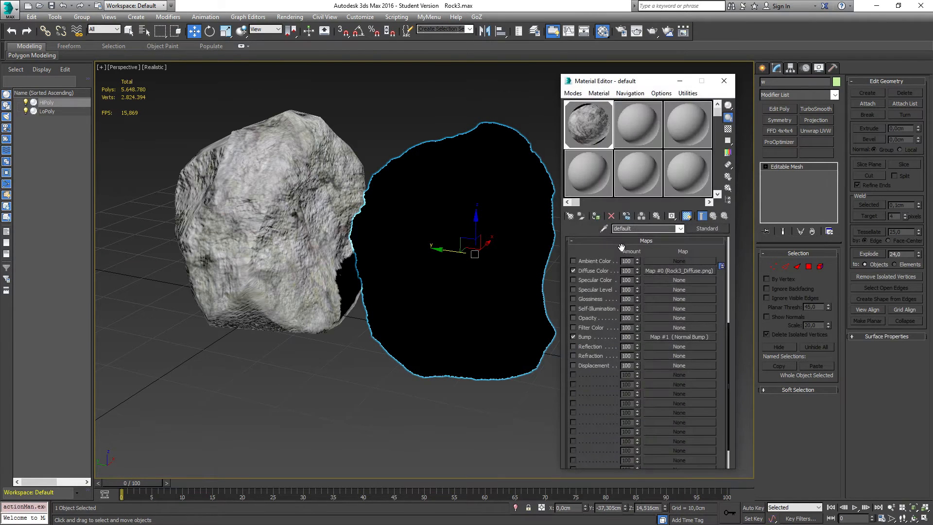
left_click(636, 117)
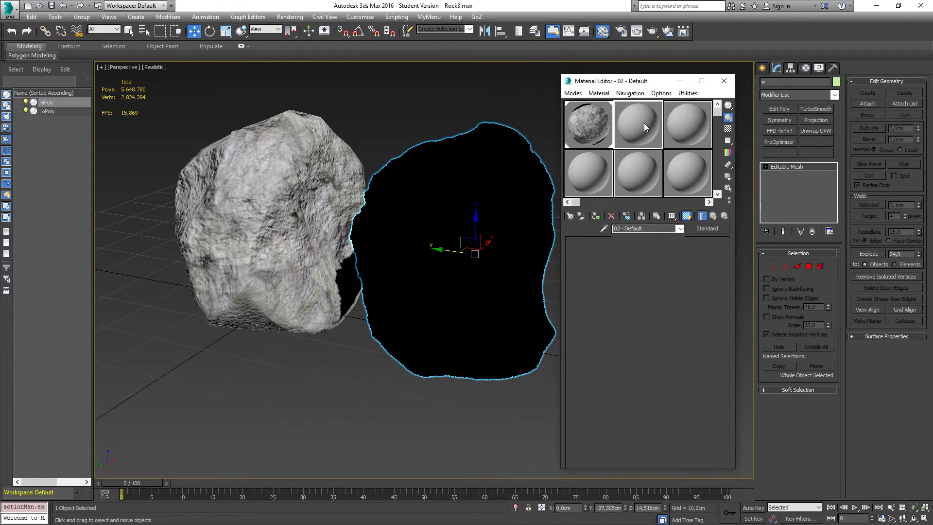
left_click(682, 228)
left_click(682, 229)
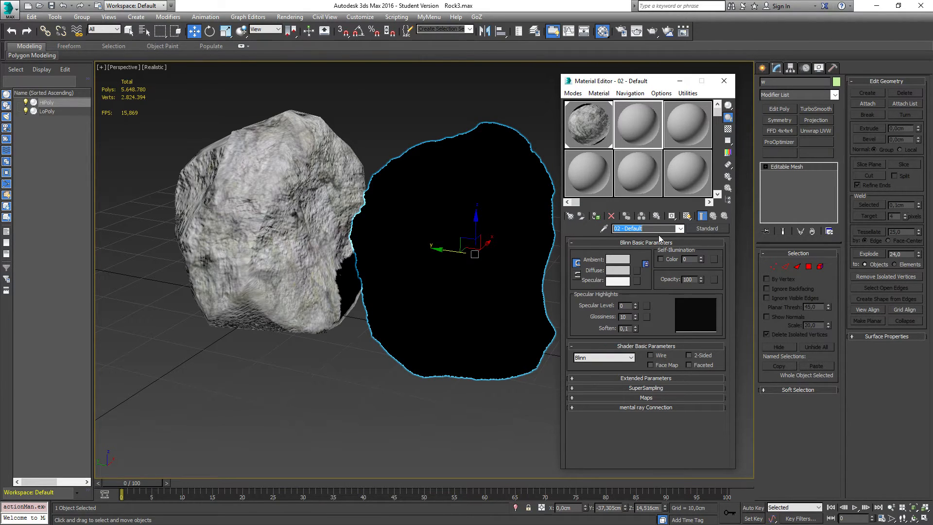
left_click(624, 397)
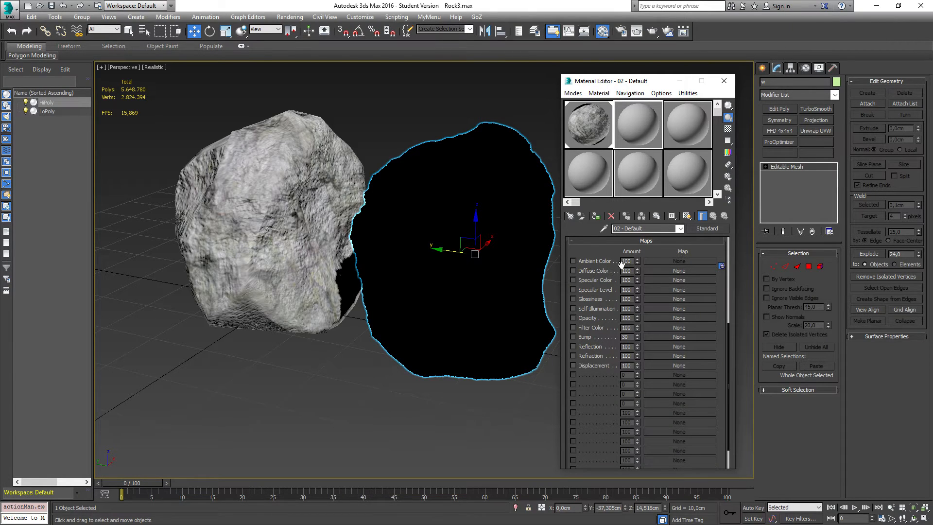
left_click(673, 270)
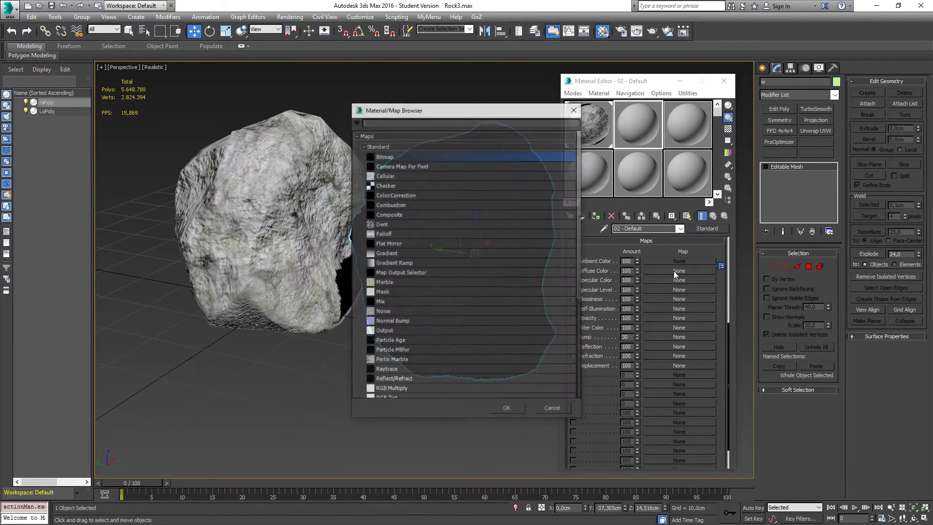
double_click(384, 156)
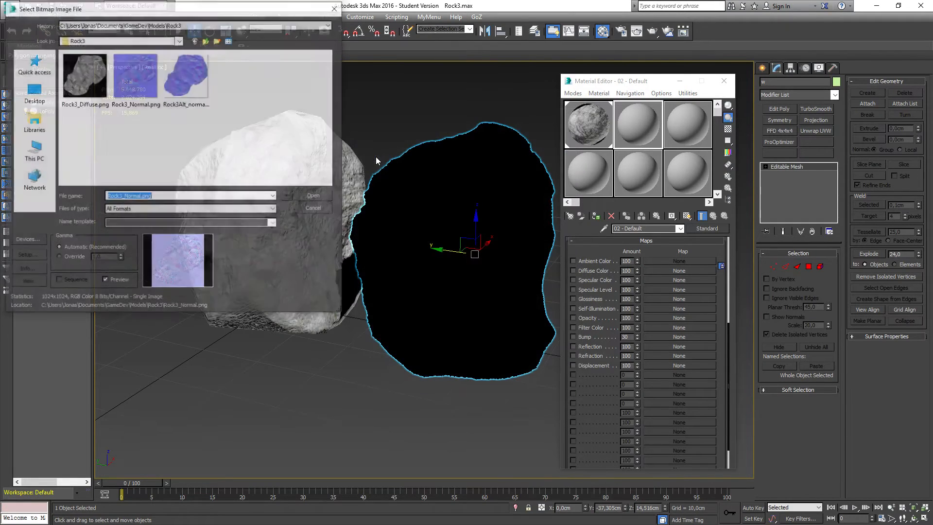
double_click(77, 70)
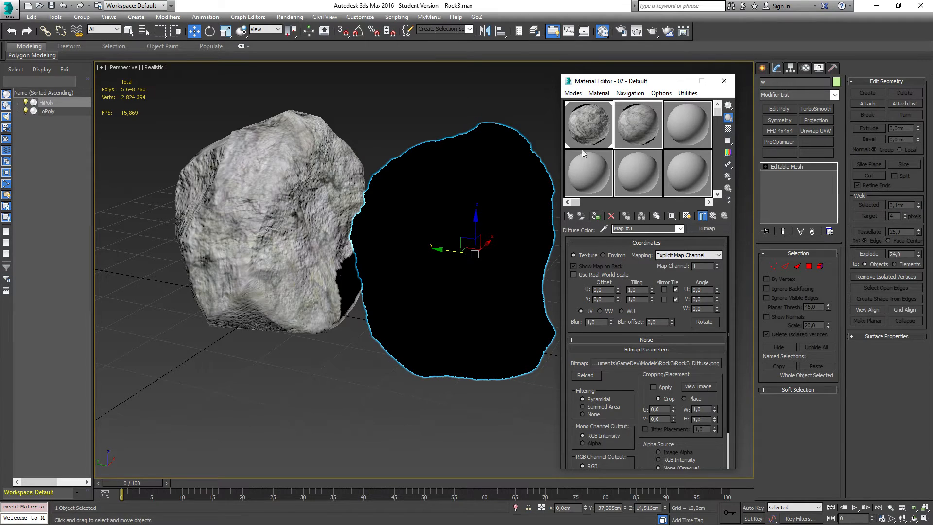
- Assign the 02 - Default material to the HiPoly rock, and close the Material Editor to compare both rocks from several sides
left_click_drag(639, 121, 483, 215)
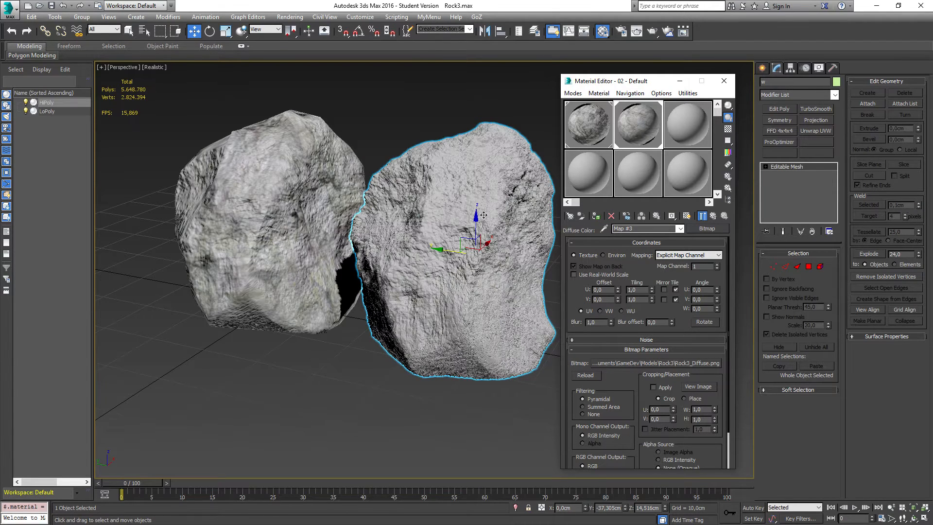
left_click(718, 83)
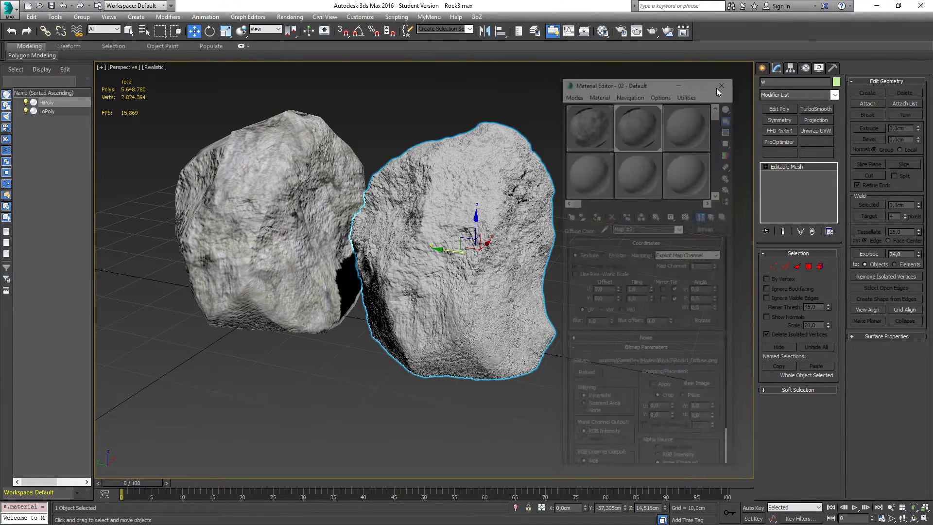
scroll(287, 356, "down", 4)
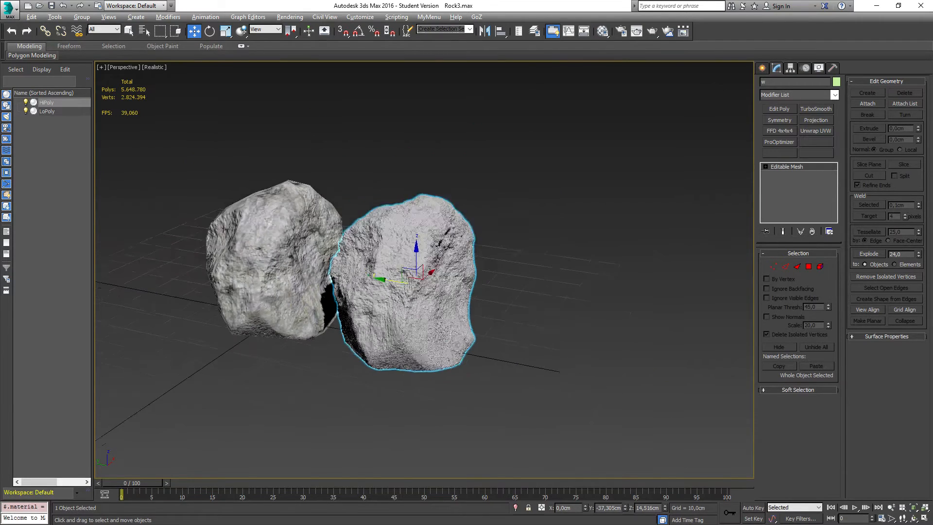
middle_click_drag(164, 321, 362, 270)
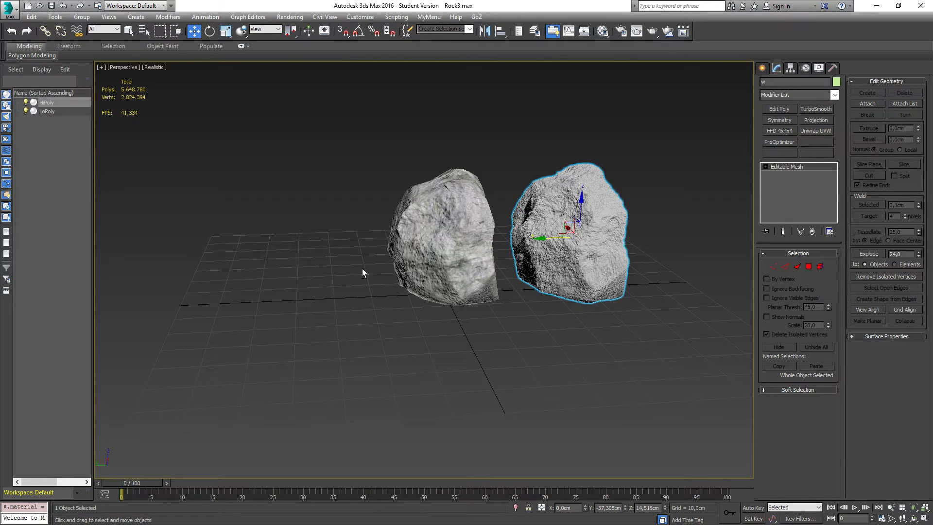
scroll(517, 254, "up", 3)
middle_click_drag(363, 268, 179, 321, "alt")
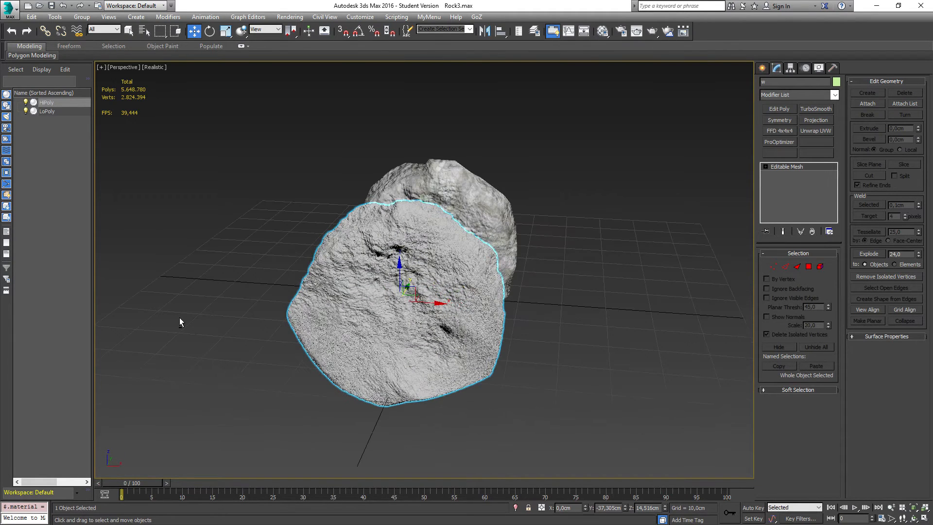
- Turn on the shaded viewport display for the 02 - Default material and assign it to the HiPoly rock again
key("m")
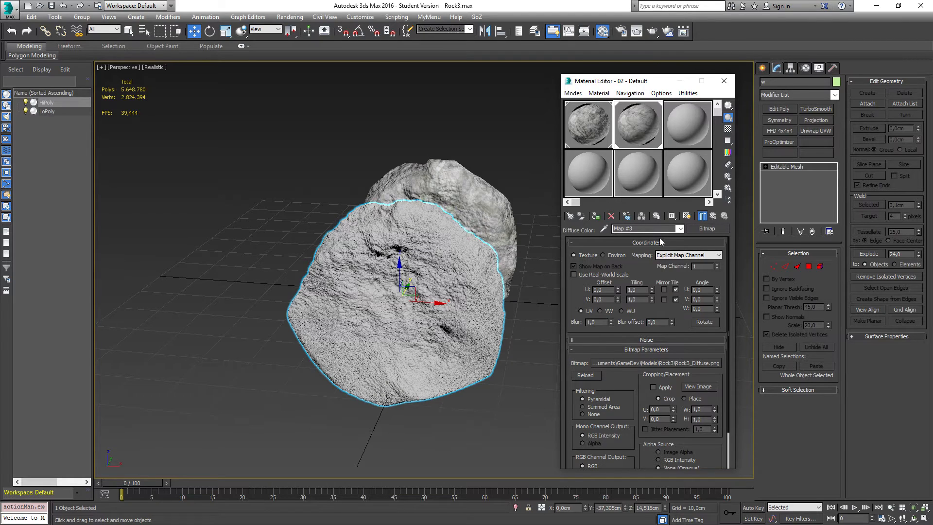
left_click(685, 217)
left_click(676, 227)
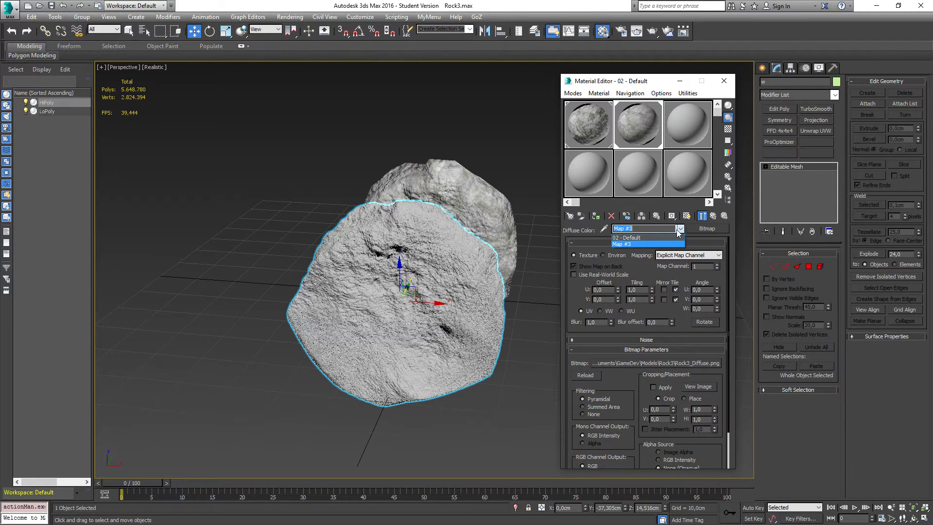
left_click(637, 237)
left_click(689, 217)
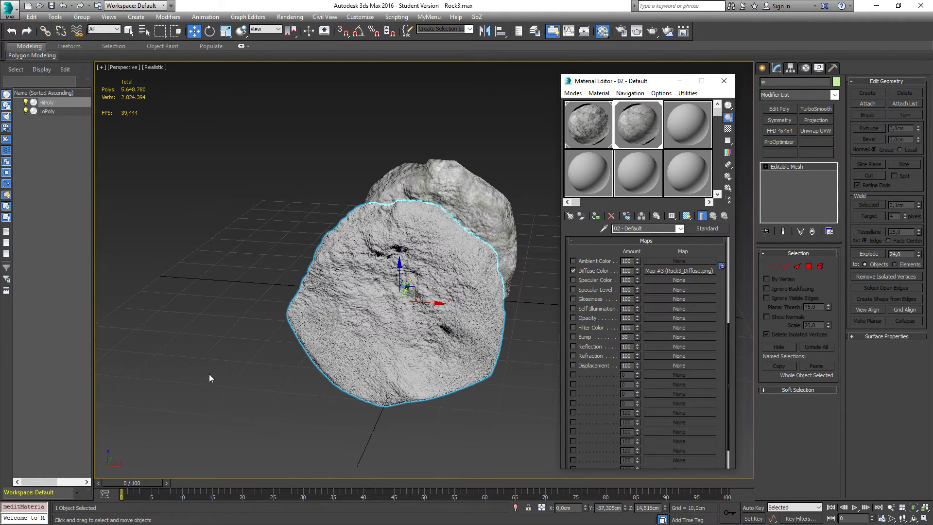
middle_click_drag(209, 374, 340, 377, "alt")
left_click(593, 216)
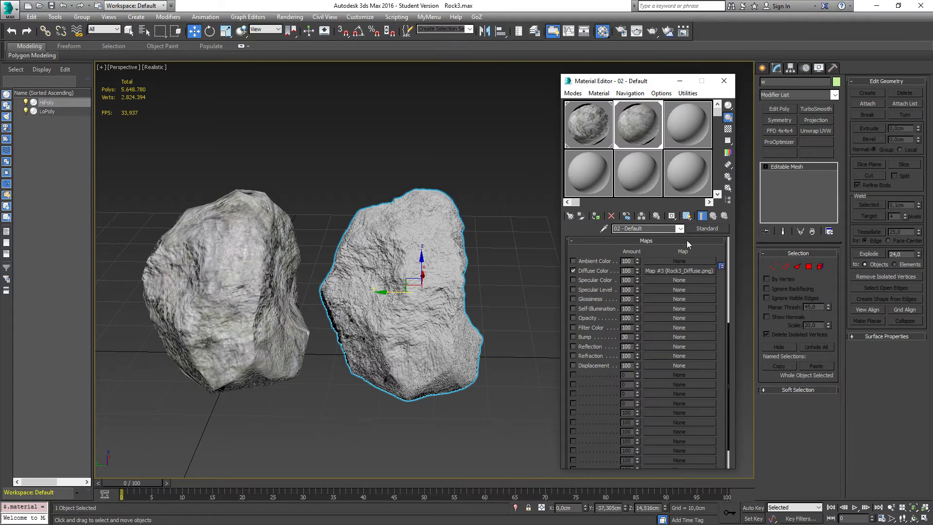
- Check the 02 - Default material's Blinn parameters and maps, select the low-poly rock and close the Material Editor
left_click(680, 228)
left_click(681, 229)
left_click_drag(695, 250, 701, 431)
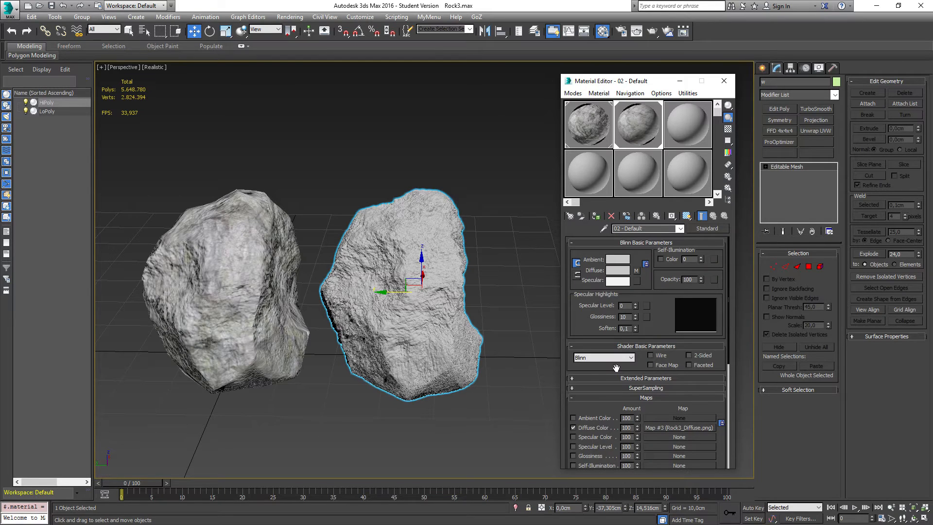
left_click(242, 284)
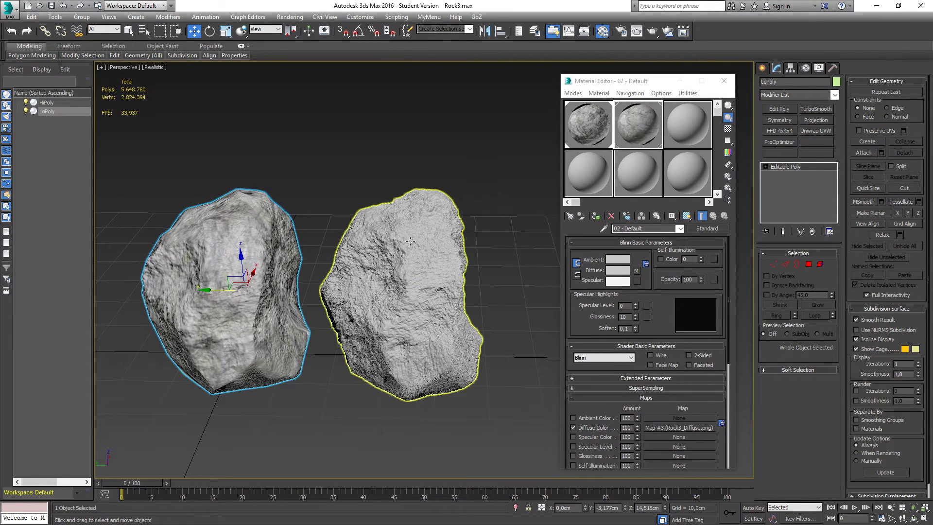
left_click(720, 84)
left_click(723, 81)
- Try deleting the HiPoly rock from the scene, and undo the deletion
left_click(387, 323)
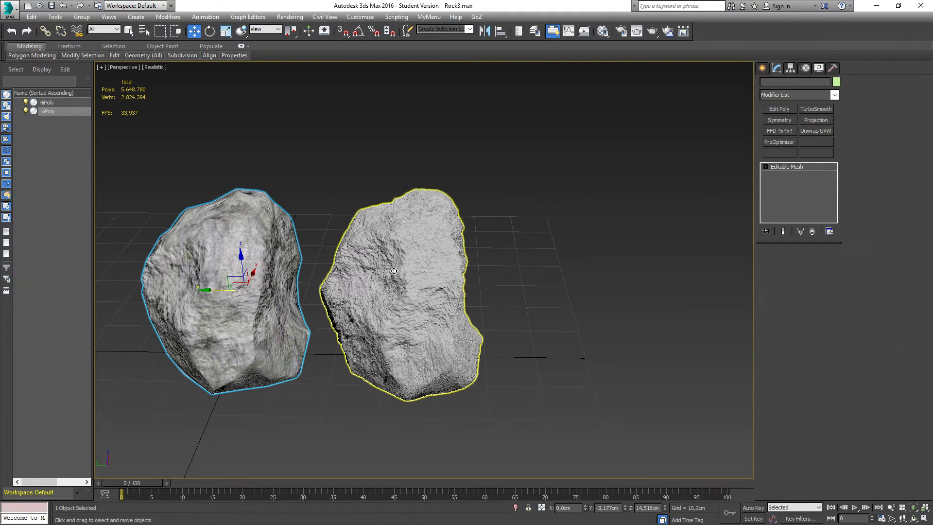
key("Delete")
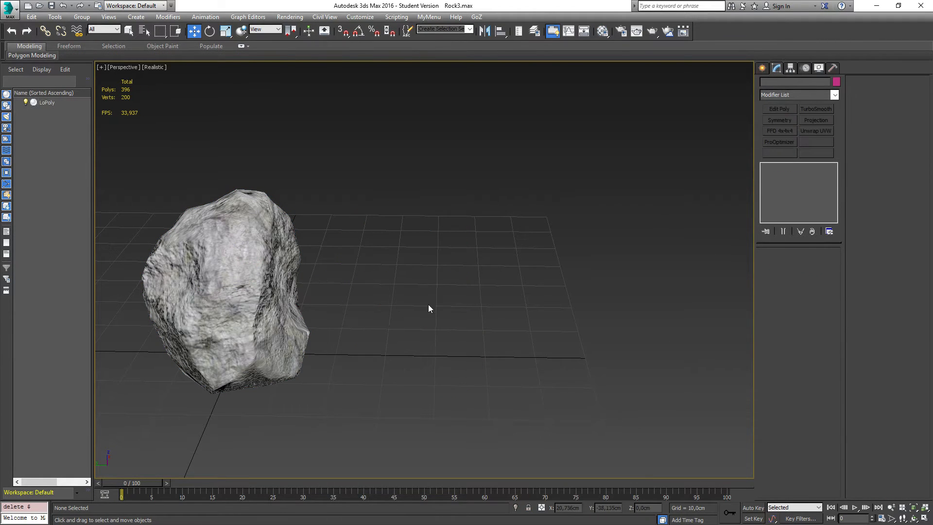
middle_click_drag(421, 219, 603, 182)
key("ctrl+z")
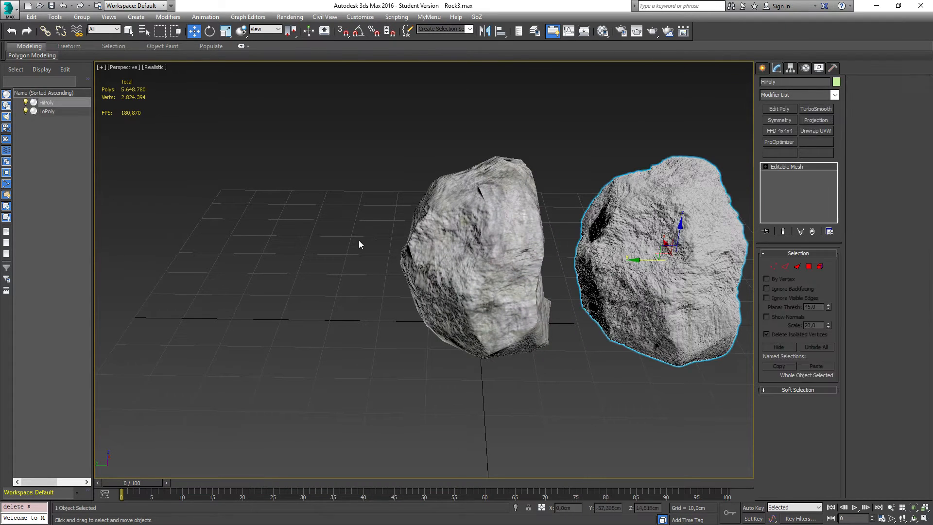
- Hide the HiPoly rock and select the low-poly rock
left_click(26, 103)
left_click(472, 244)
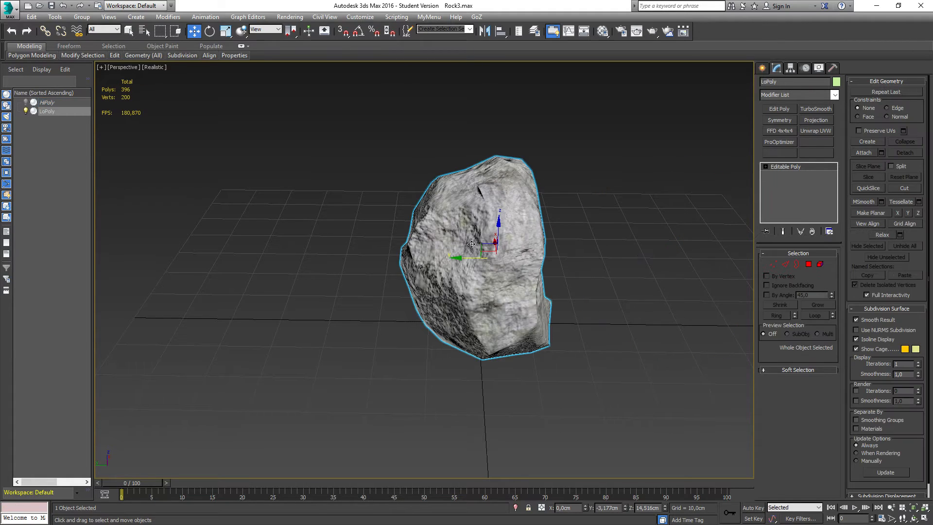
key("m")
- Rotate the low-poly rock about 90 degrees around the X axis and lower it to about Z 5.8 cm
key("e")
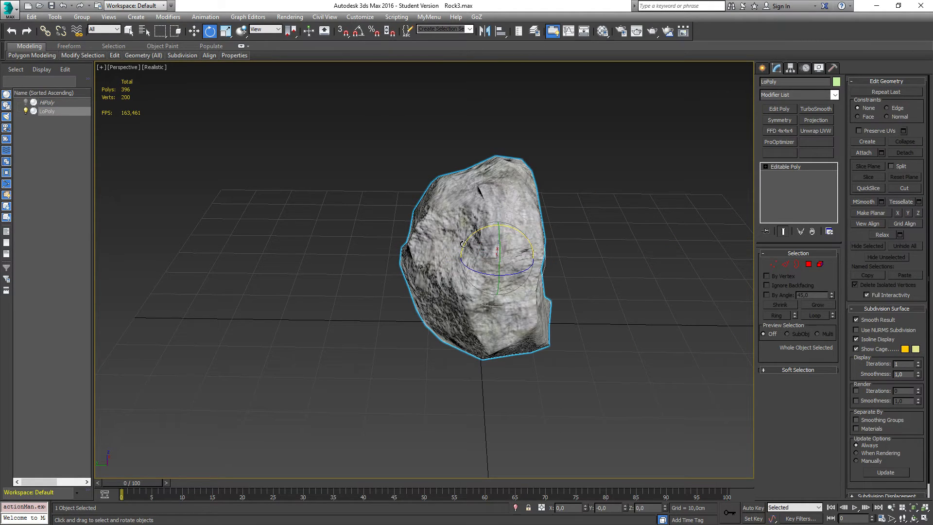
left_click_drag(464, 243, 557, 205)
key("w")
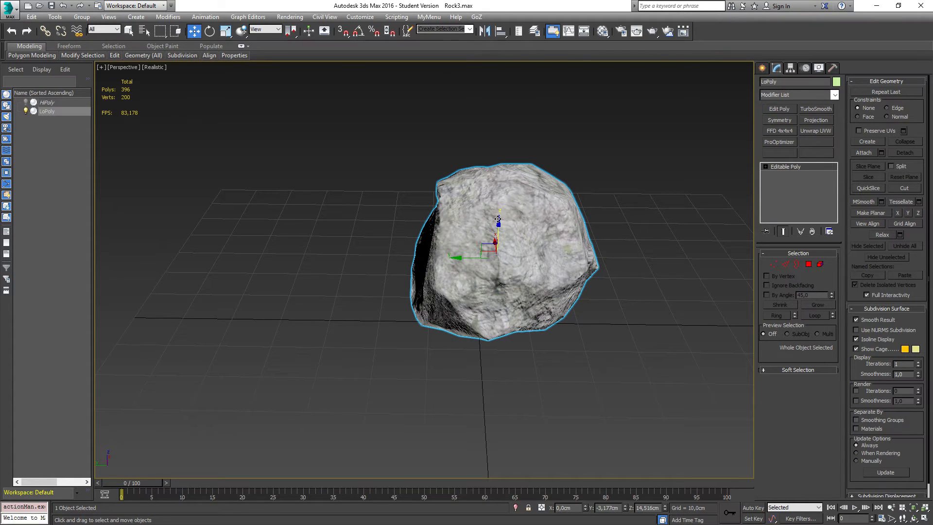
left_click_drag(498, 220, 498, 248)
- Tilt the low-poly rock about 9.4 degrees further around the X axis and raise it to about Z 9.6 cm
middle_click_drag(325, 324, 398, 275, "alt")
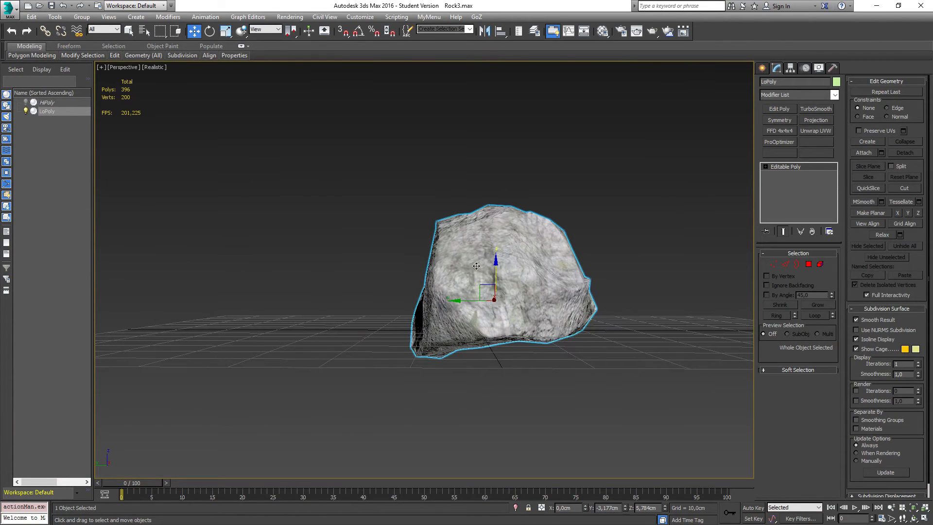
key("e")
left_click_drag(470, 278, 477, 270)
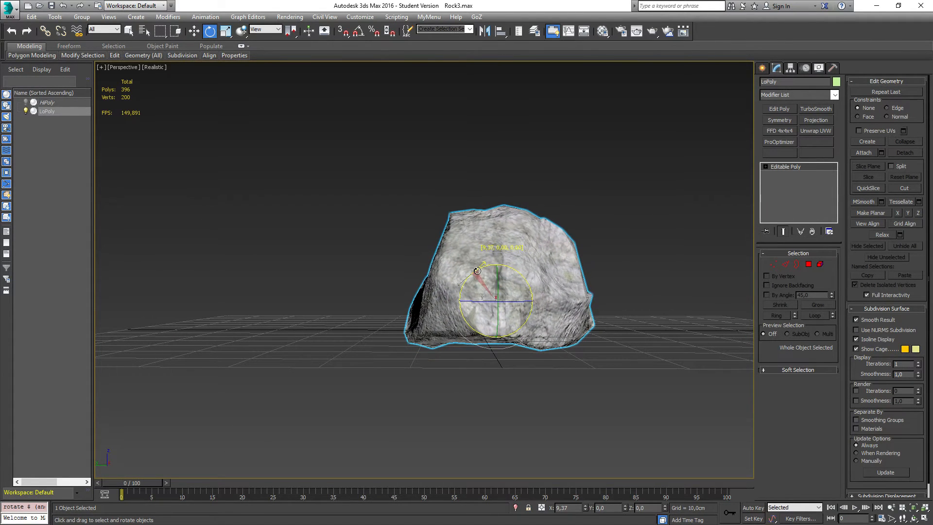
middle_click_drag(464, 273, 437, 264, "alt")
scroll(437, 264, "up", 6)
scroll(437, 264, "down", 3)
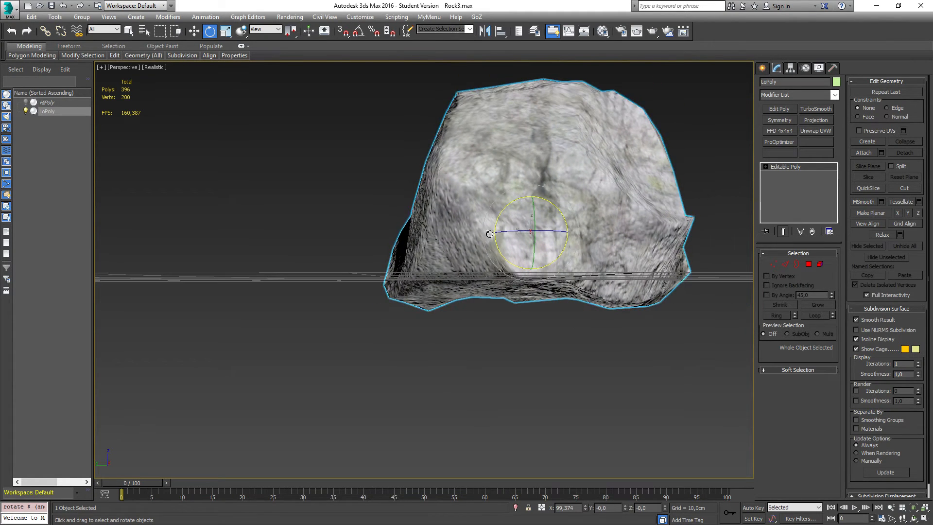
key("w")
left_click_drag(530, 191, 526, 158)
middle_click_drag(526, 158, 480, 207, "alt")
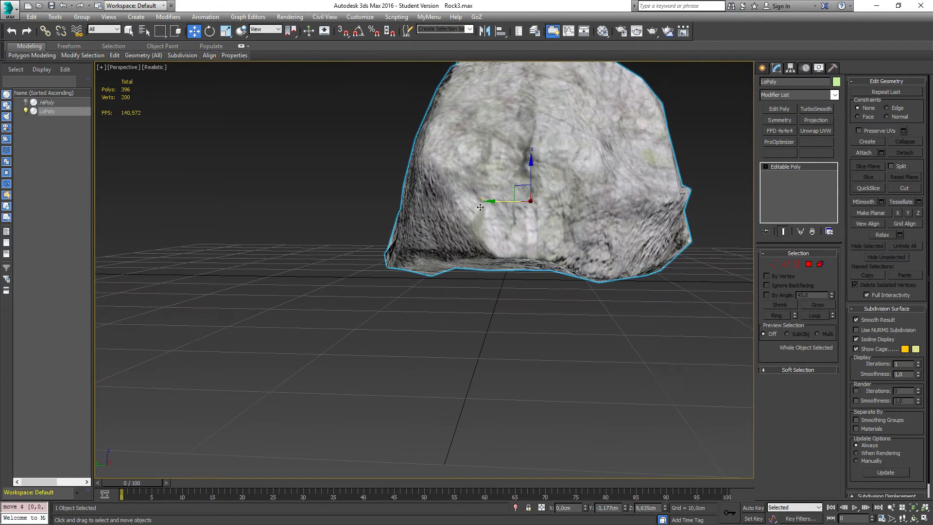
left_click(838, 67)
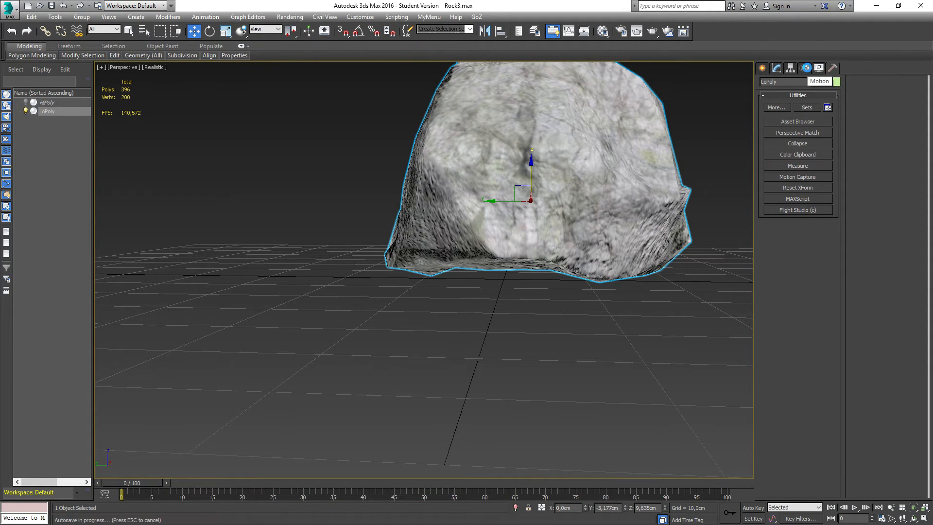
left_click(806, 68)
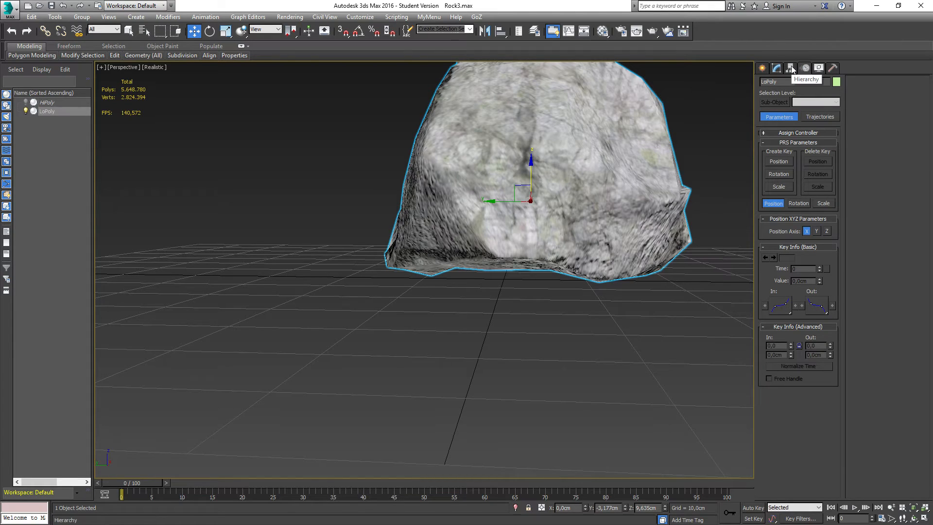
left_click(834, 68)
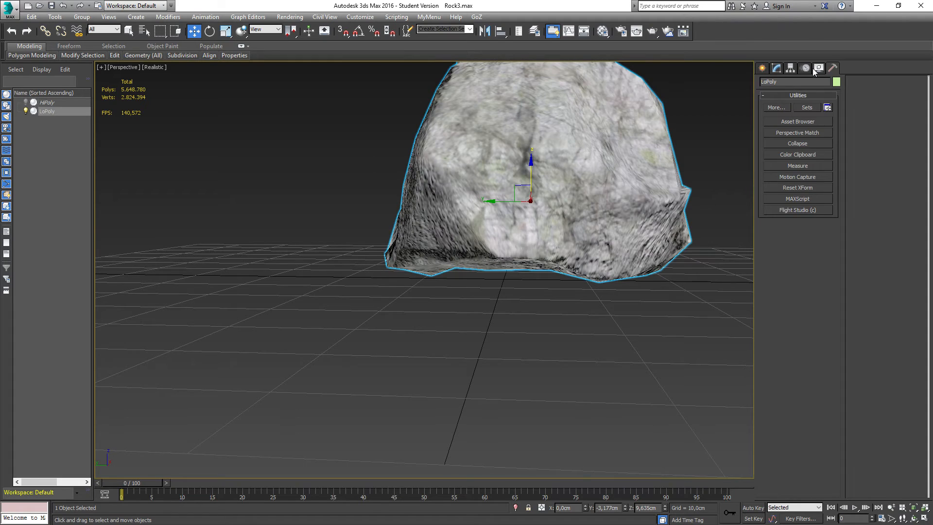
left_click(762, 68)
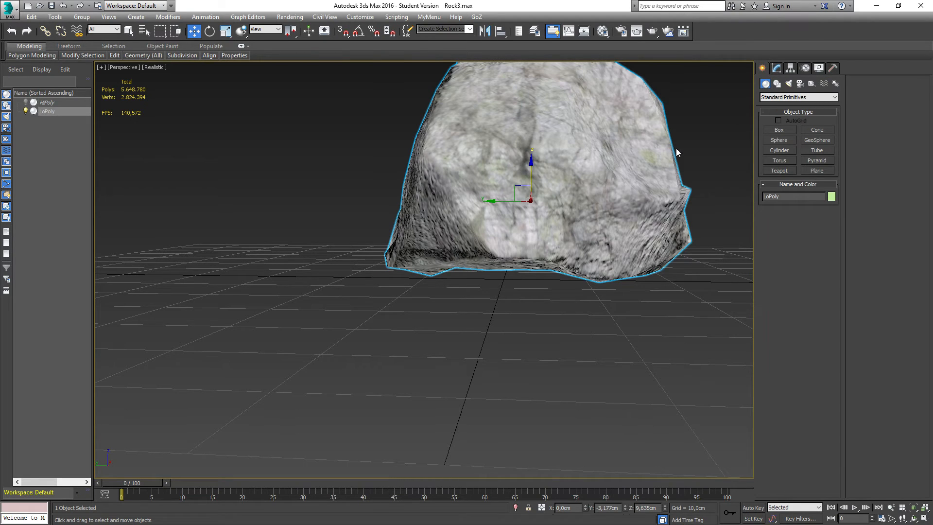
left_click(776, 69)
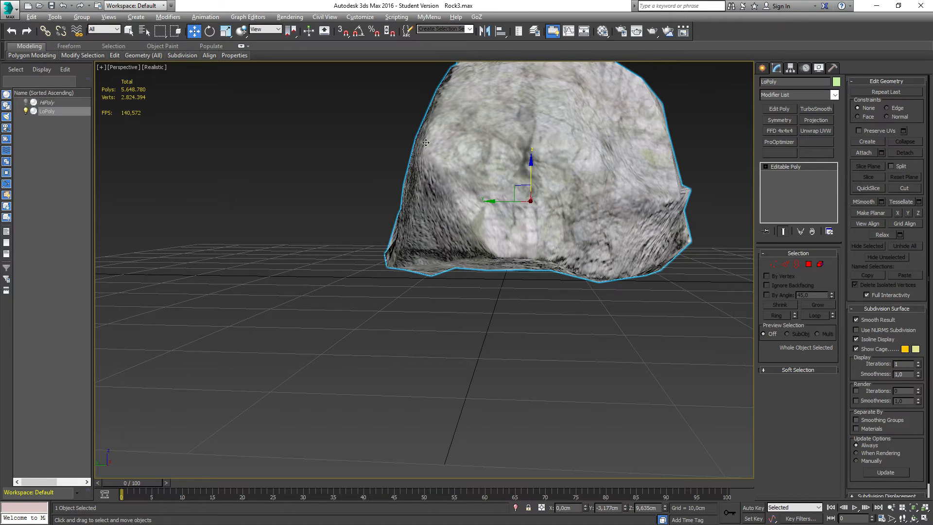
- Export only the selected low-poly rock to the Rock3 folder as an Autodesk FBX file named Rock3
middle_click_drag(426, 143, 413, 217)
mouse_move(413, 218)
middle_mouse_down("alt")
mouse_move(435, 234)
mouse_move(419, 213)
middle_mouse_up("alt")
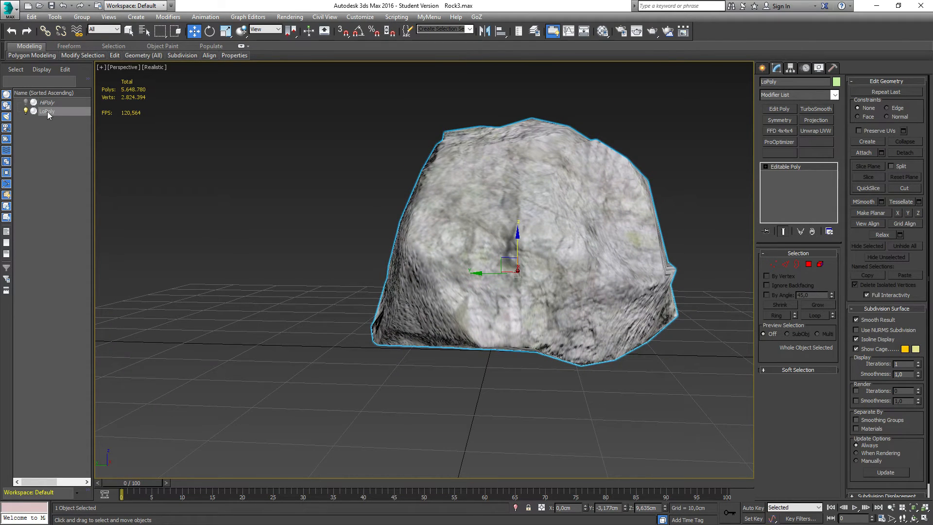
left_click(17, 16)
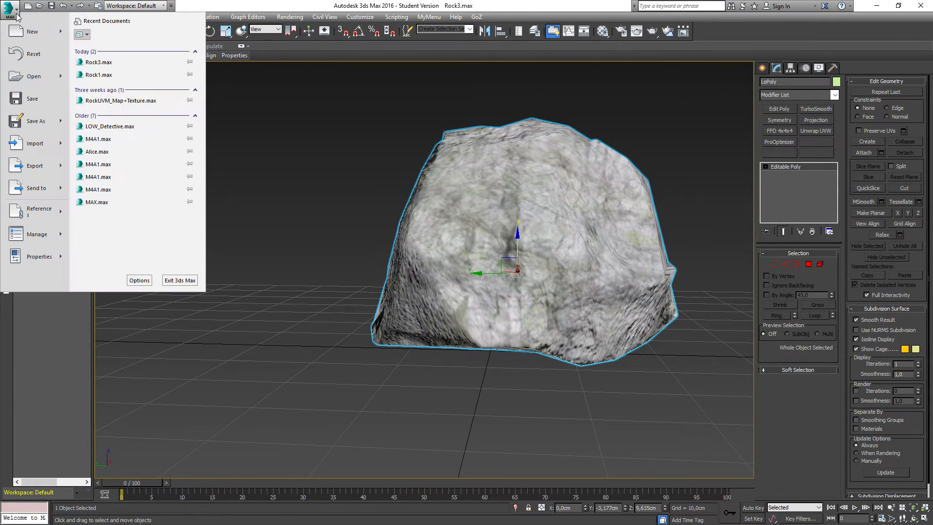
mouse_move(43, 127)
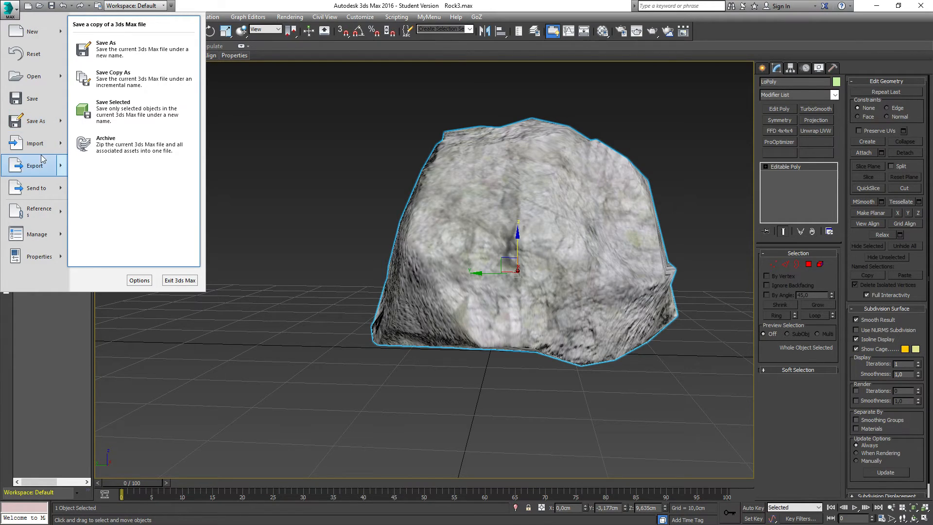
mouse_move(36, 162)
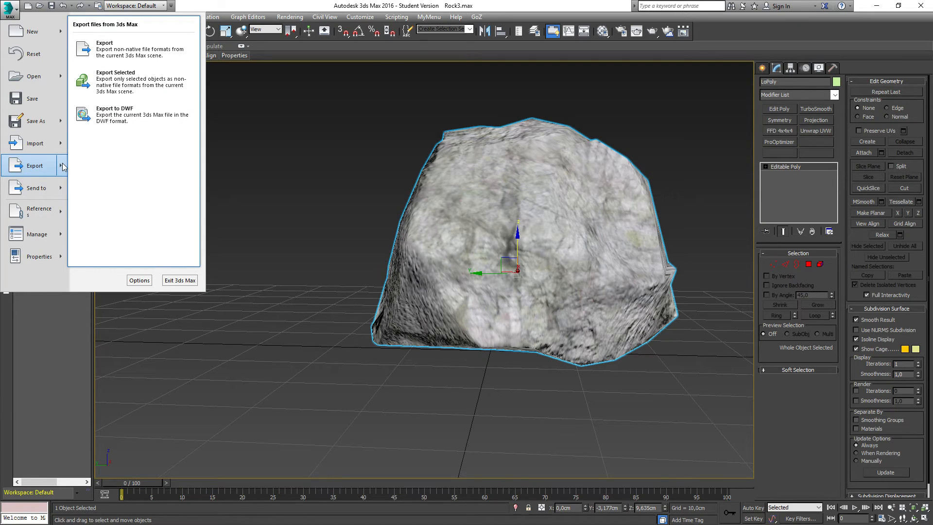
left_click(115, 82)
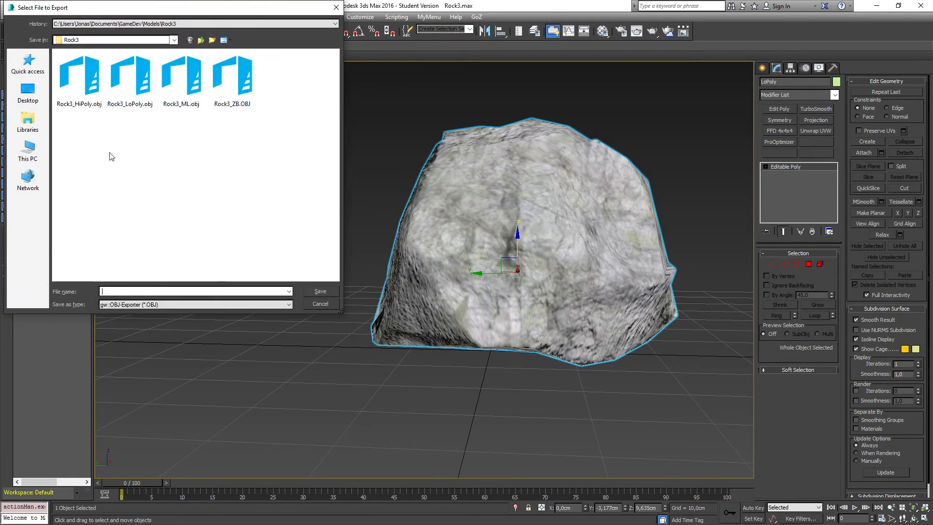
left_click(136, 307)
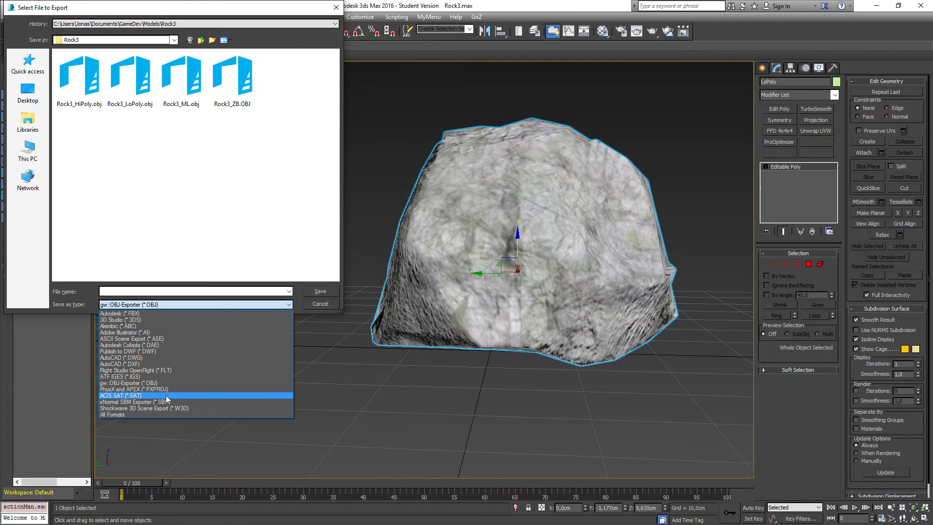
left_click(135, 314)
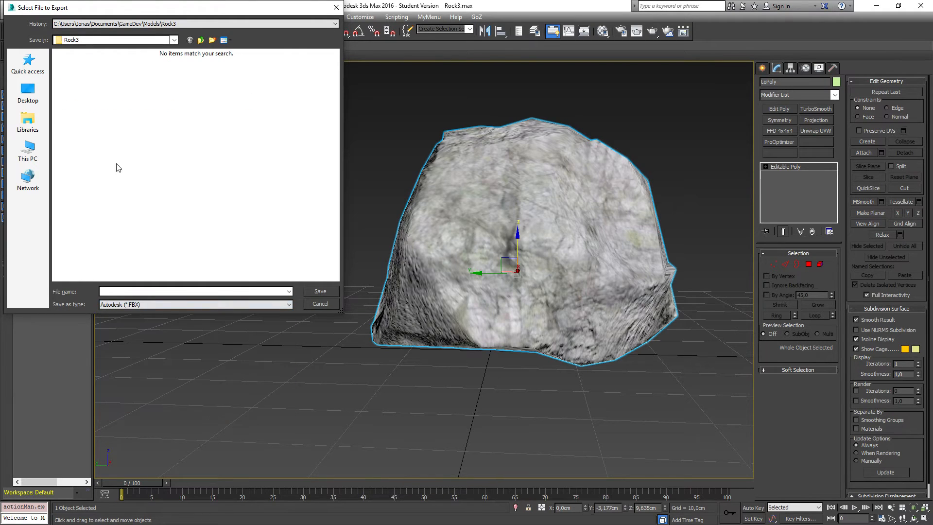
left_click(143, 291)
type("Rock3")
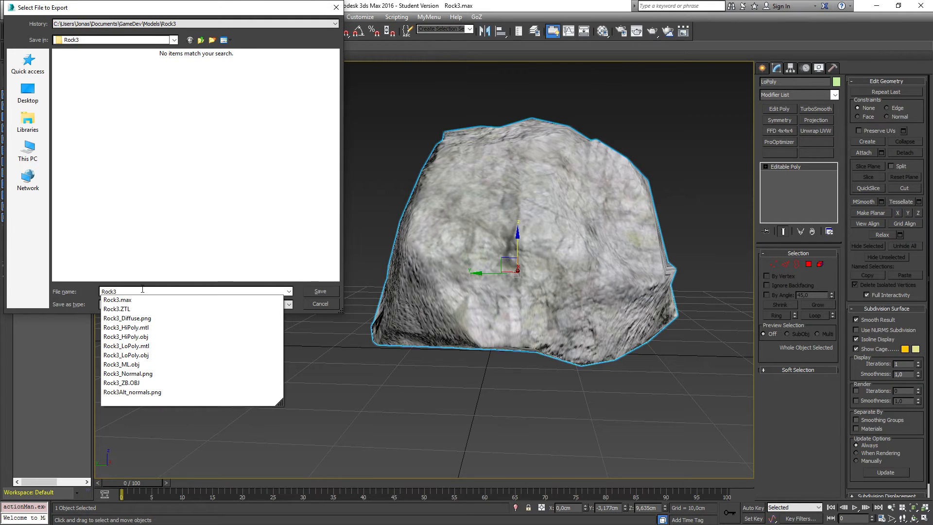
left_click(320, 292)
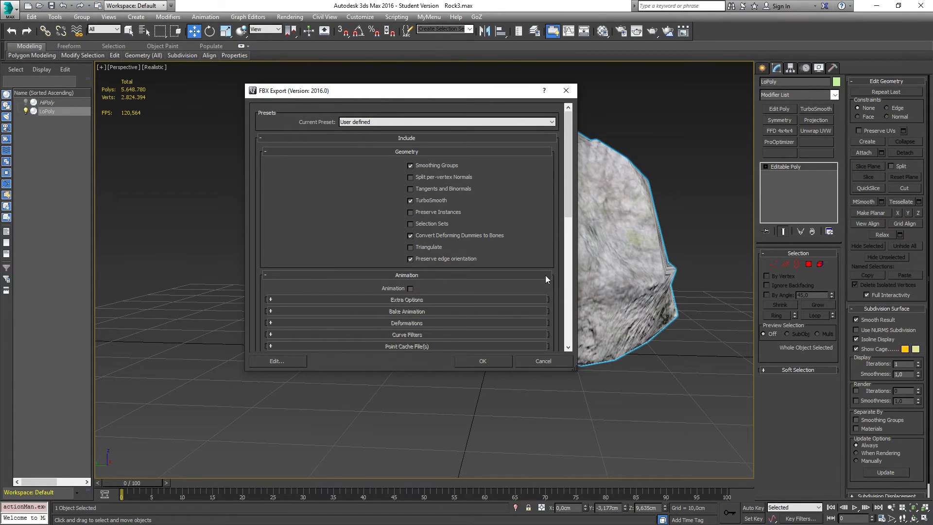
- Check the FBX export options and complete the export with embedded media, centimetre units, Z-up axis and ASCII FBX 2016 format
left_click_drag(567, 181, 573, 209)
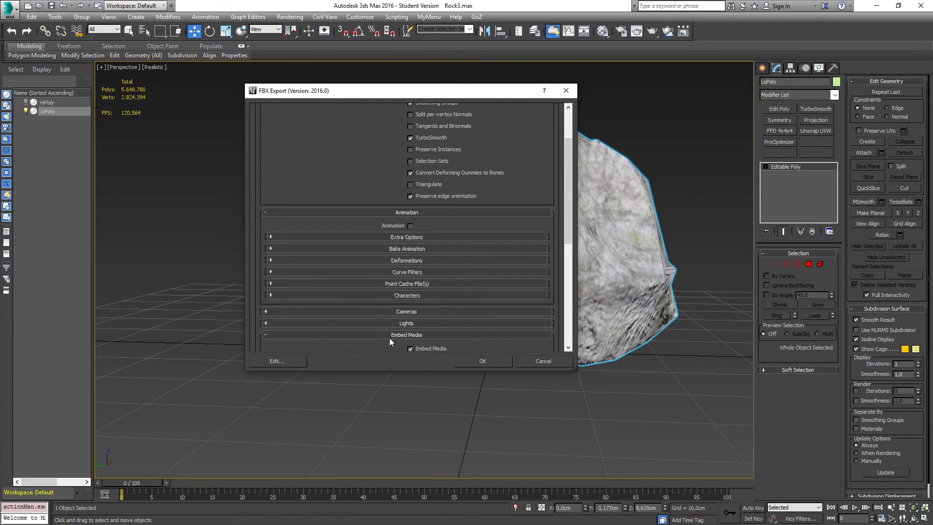
left_click_drag(570, 226, 451, 282)
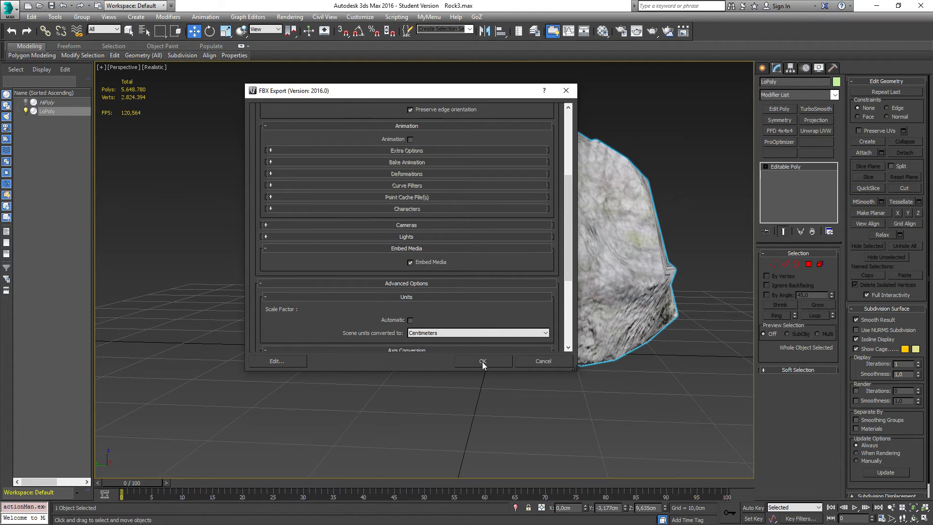
left_click_drag(569, 237, 443, 259)
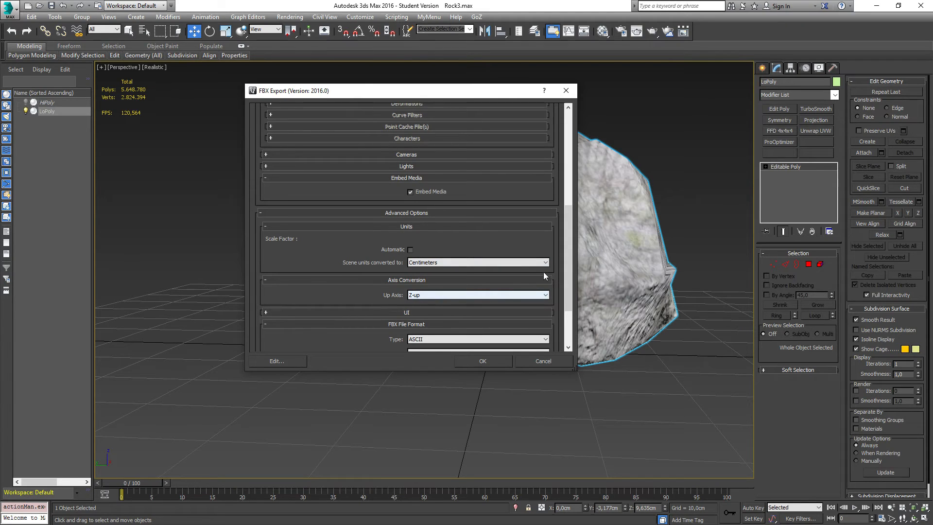
left_click_drag(569, 256, 570, 299)
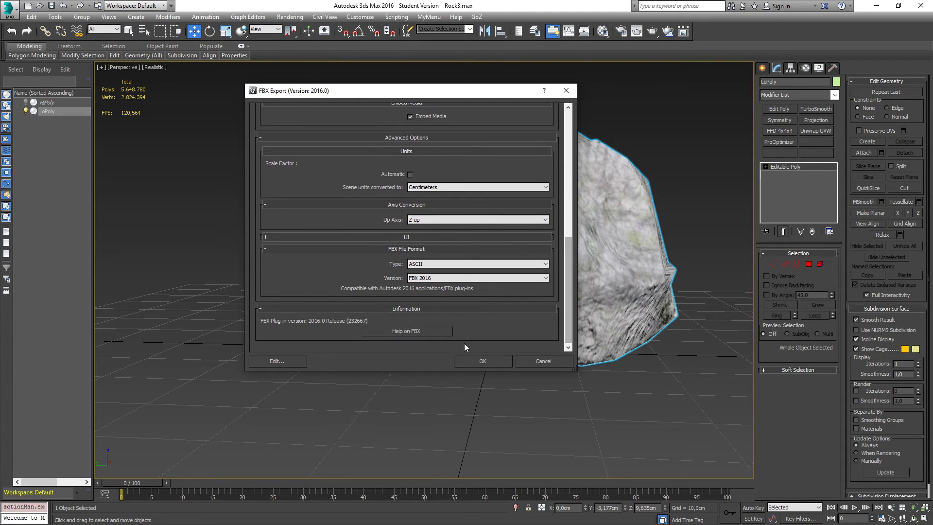
left_click(492, 361)
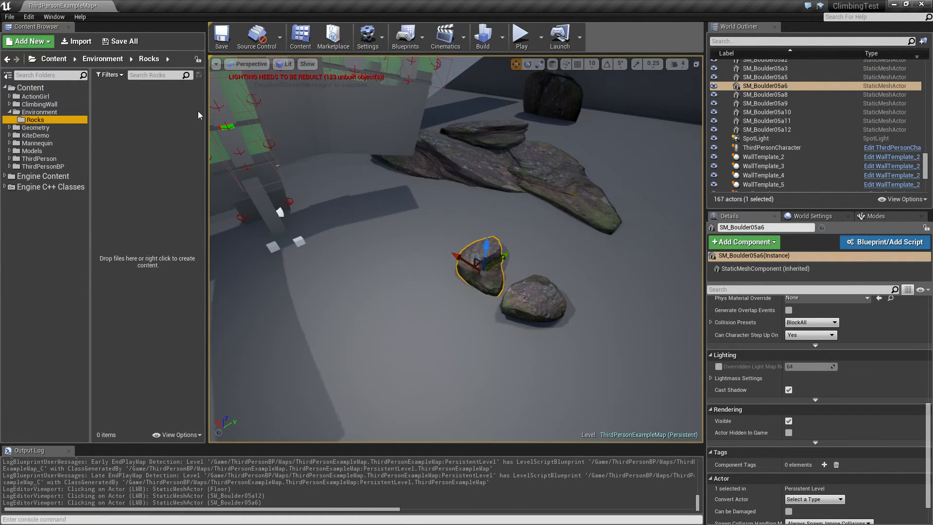
- Switch to Unreal Editor and import the Rock3 FBX with its materials and textures into the Environment/Rocks folder
left_click(134, 151)
left_click(77, 41)
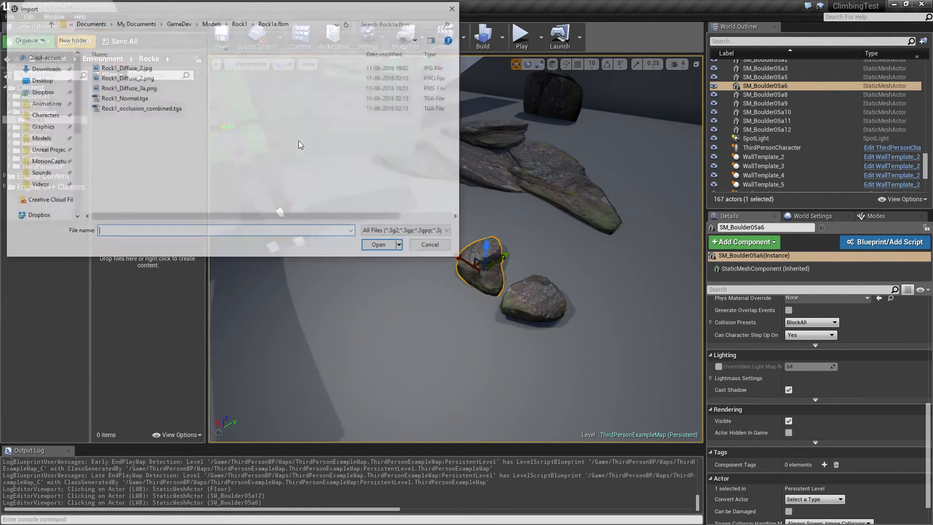
left_click(212, 23)
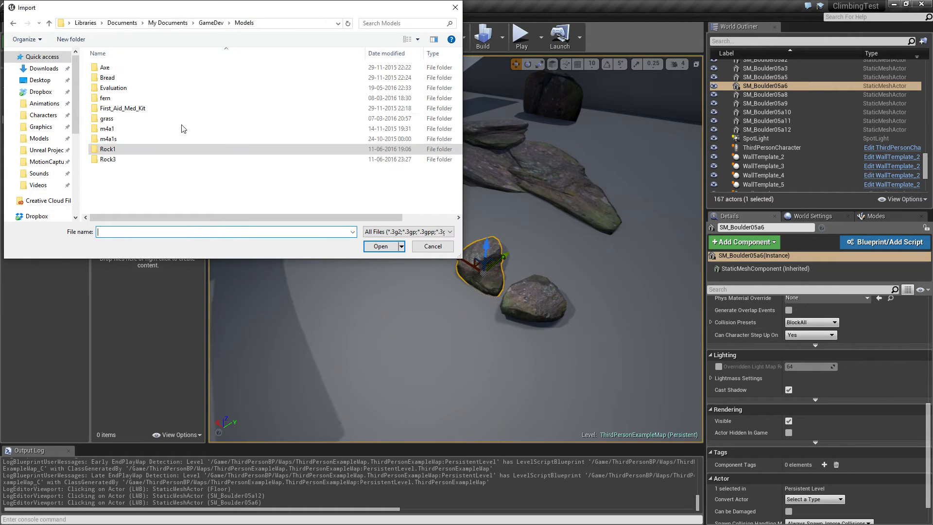
double_click(114, 163)
double_click(116, 68)
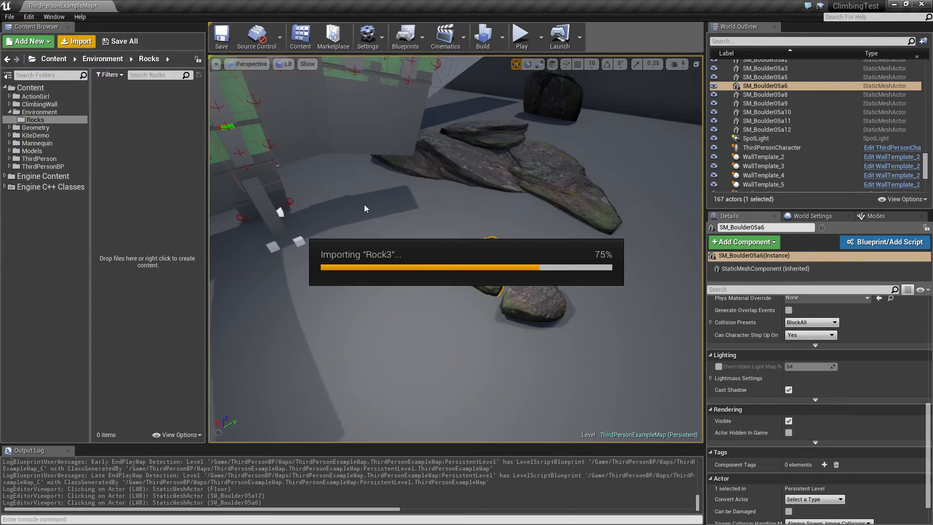
left_click_drag(413, 229, 412, 68)
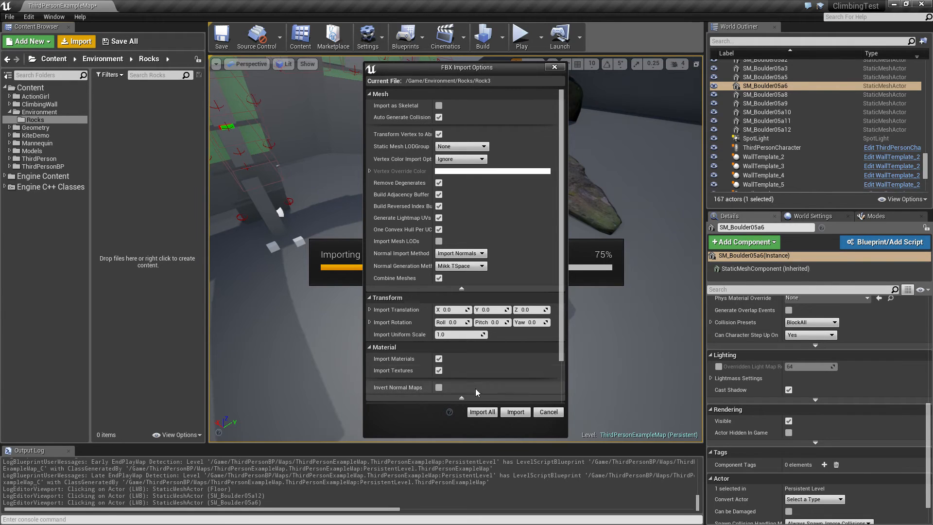
left_click(516, 412)
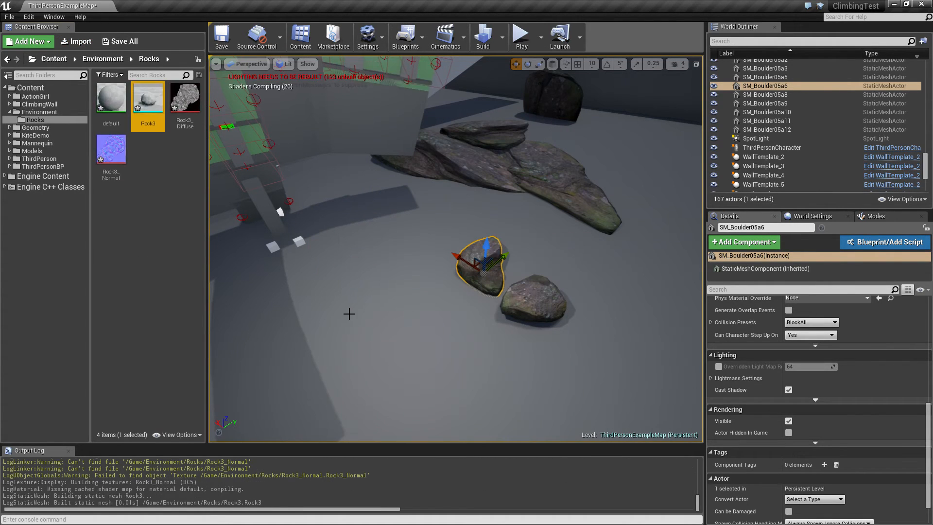
- Place the Rock3 mesh in the level on the floor in front of the two small boulders
left_click(162, 177)
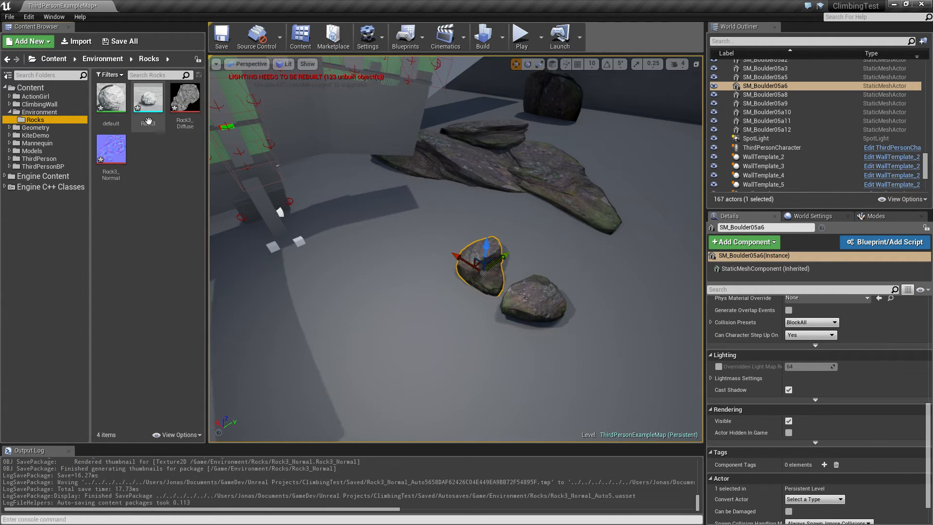
left_click_drag(153, 123, 429, 368)
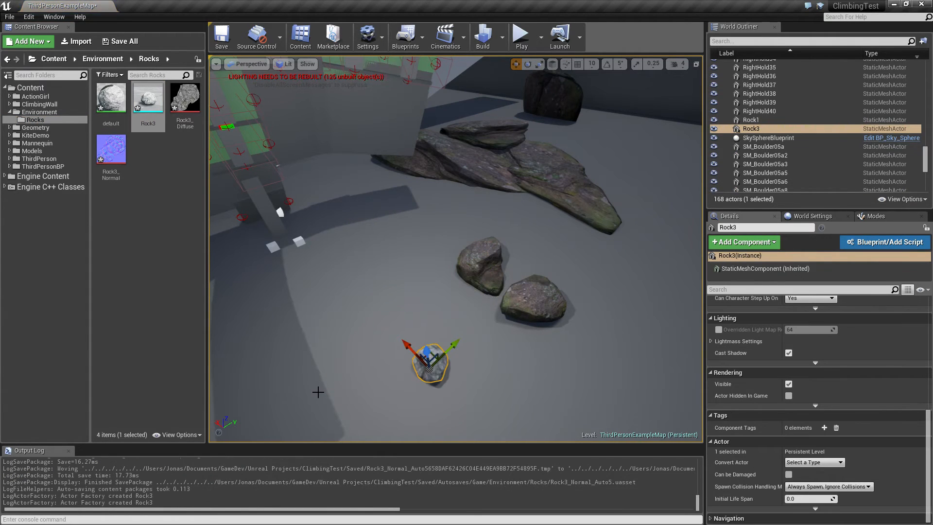
right_click_drag(317, 397, 311, 342)
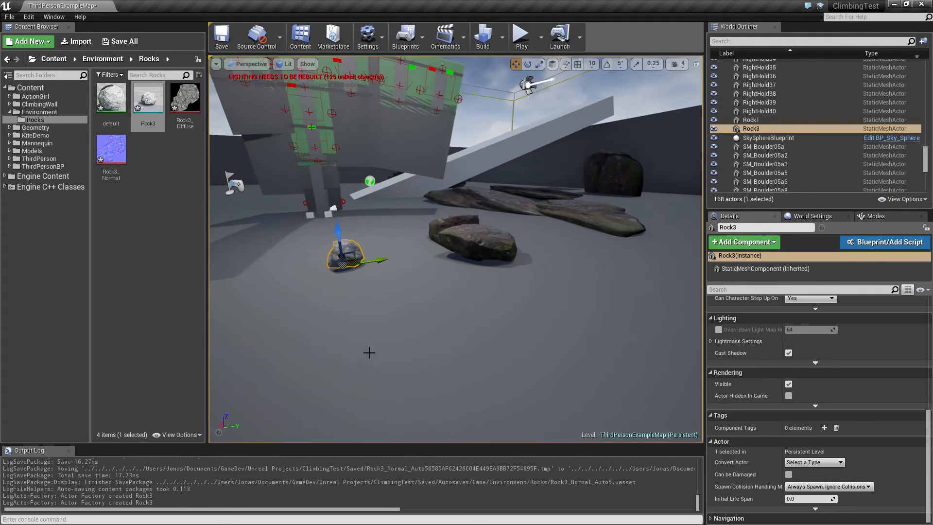
- Inspect the placed rock's shape and texture up close from several sides
right_click_drag(360, 288, 297, 287)
key("w")
right_click_drag(491, 127, 563, 132)
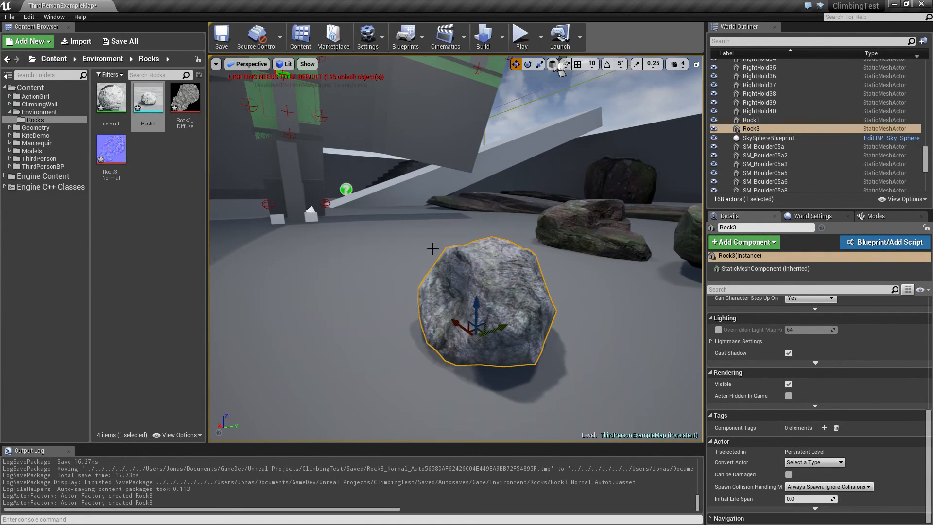
right_click_drag(458, 291, 669, 314)
key("w")
key("s")
key("a")
key("a")
left_click(283, 245)
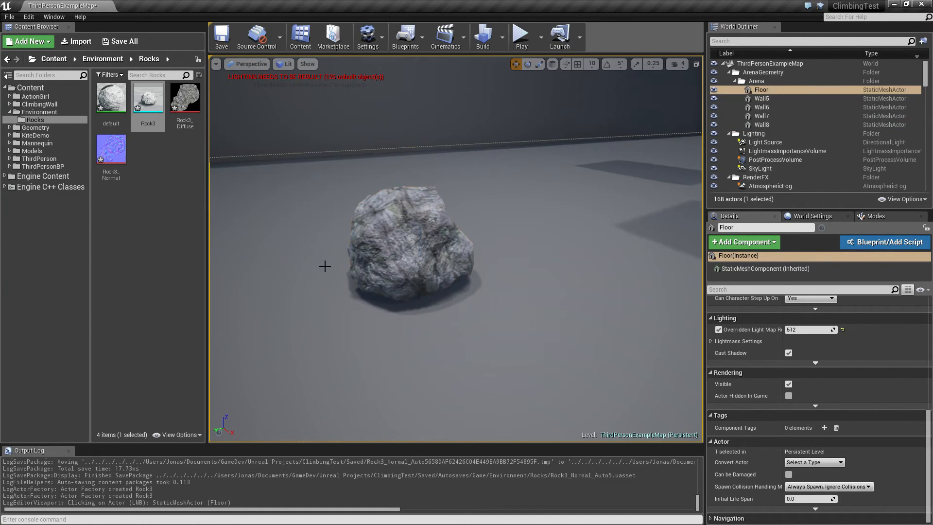
key("d")
right_click_drag(325, 266, 390, 254)
key("w")
key("s")
key("a")
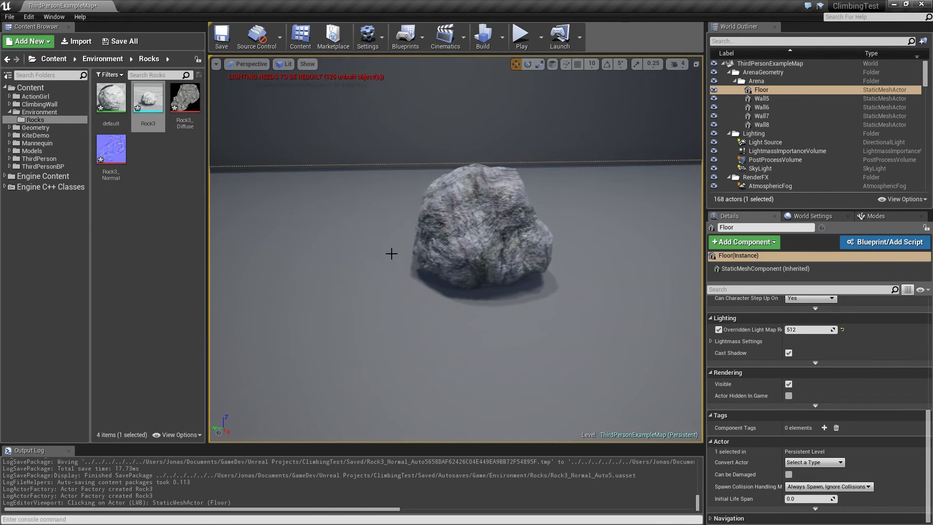
- Select the placed rock and view it from floor level at a distance, next to the other boulders
left_click(490, 227)
mouse_move(490, 228)
left_mouse_down()
mouse_move(490, 199)
mouse_move(490, 225)
left_mouse_up()
right_click_drag(481, 267, 433, 212)
key("q")
key("e")
key("s")
key("d")
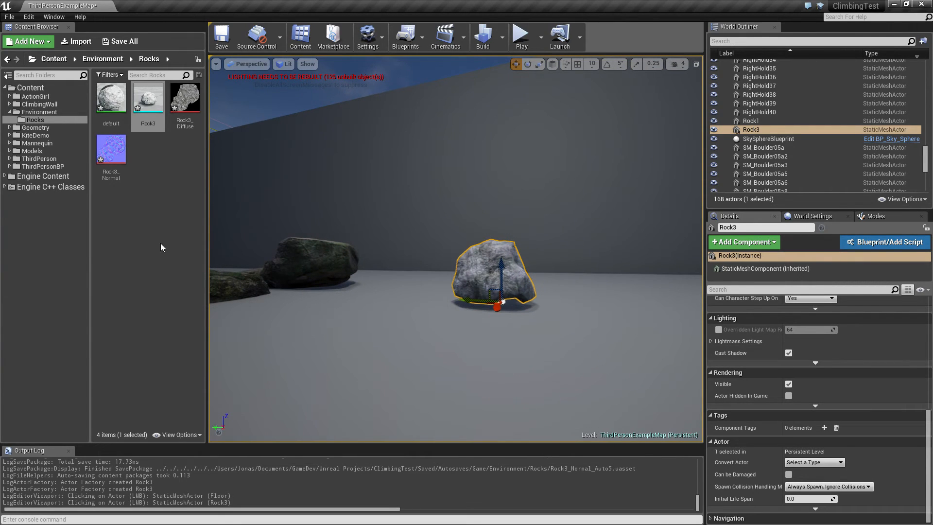
- Open the Rock3 static mesh for editing and regenerate its convex collision hull with Max Hull Verts set to 32
double_click(146, 116)
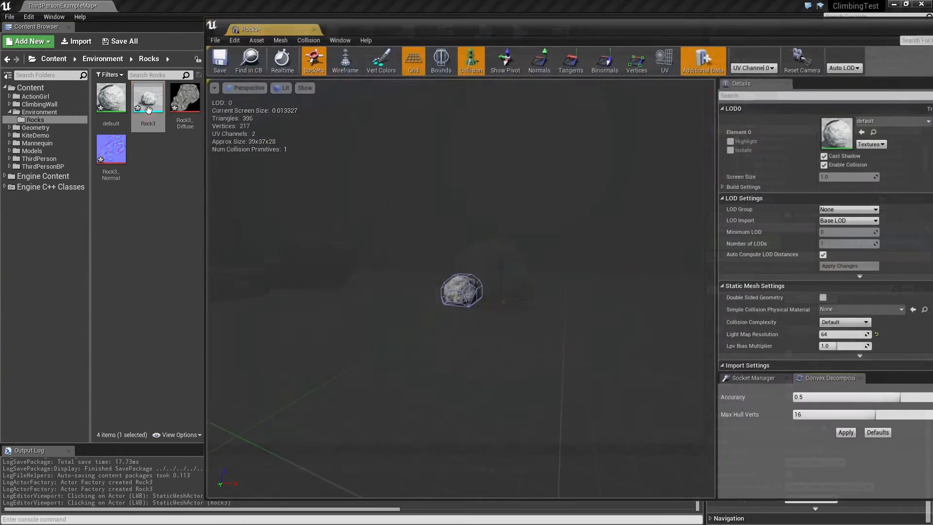
mouse_move(401, 230)
right_mouse_down()
mouse_move(399, 243)
mouse_move(401, 202)
mouse_move(399, 227)
right_mouse_up()
key("w")
key("s")
key("w")
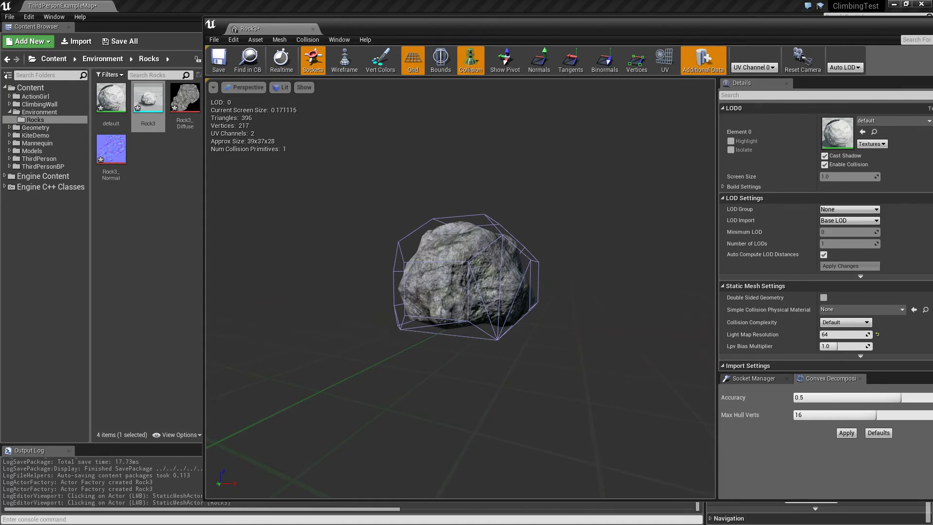
left_click_drag(842, 416, 931, 415)
left_click(844, 433)
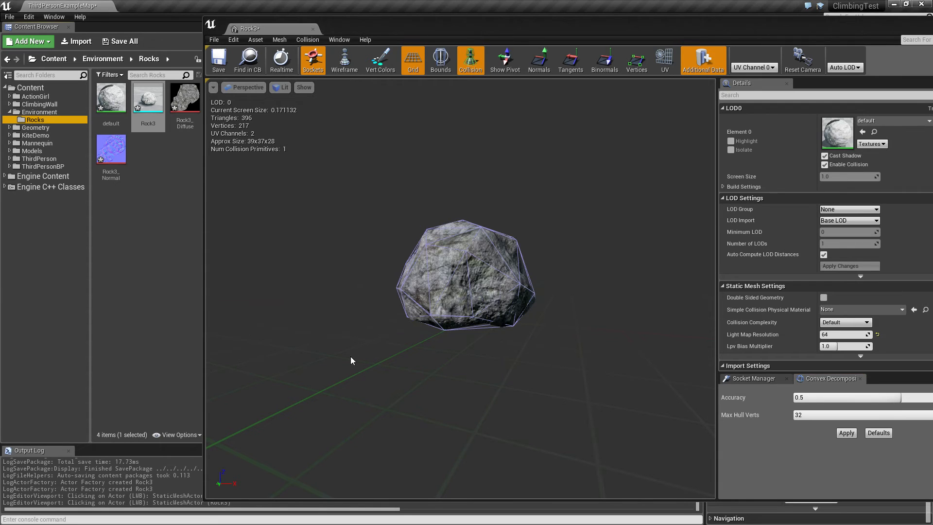
right_click_drag(351, 360, 359, 347)
key("w")
key("s")
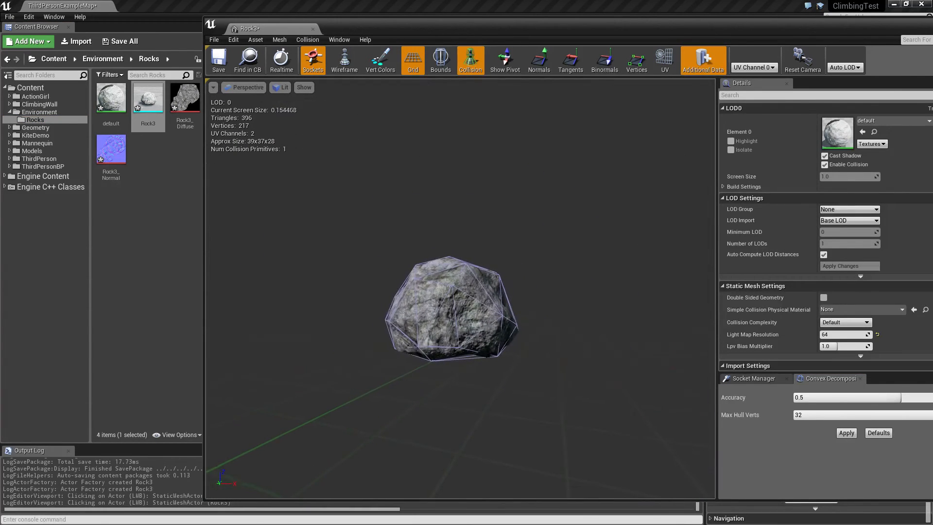
- Save the Rock3 static mesh and close its editor
left_click(219, 60)
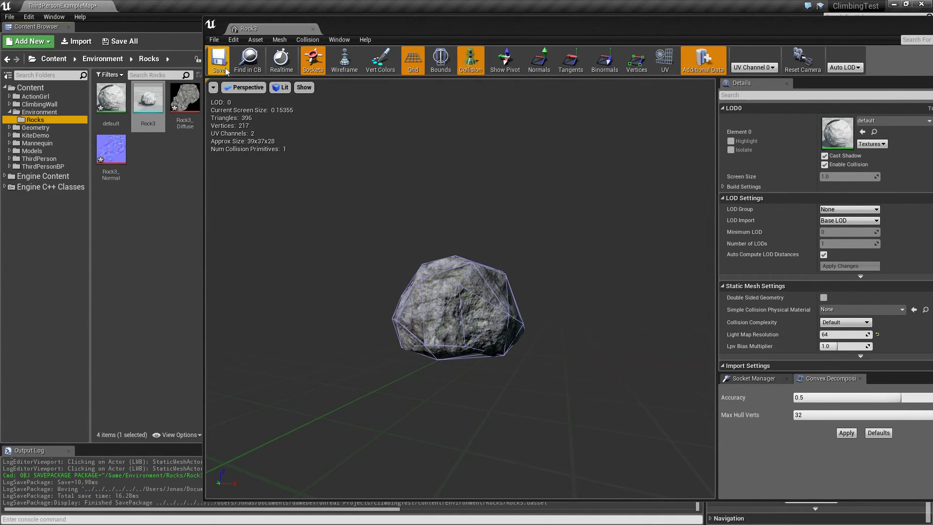
left_click(311, 30)
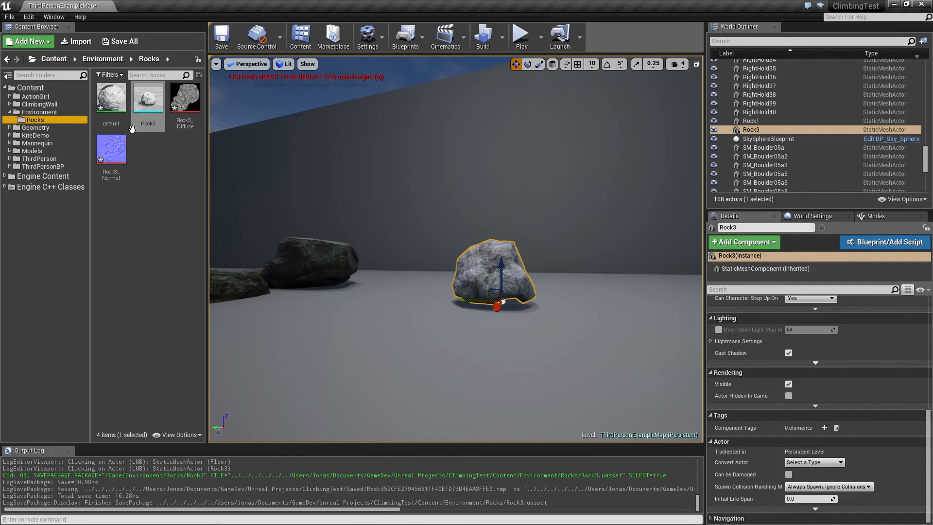
- Open the rock's default material and arrange the normal and diffuse Texture Sample nodes on the input side of the material node
double_click(111, 99)
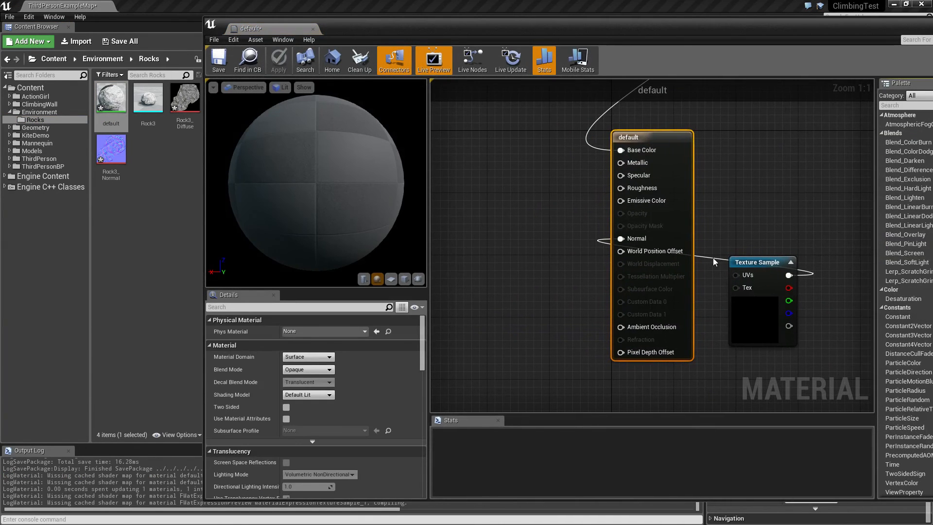
left_click_drag(751, 263, 470, 255)
right_click_drag(464, 166, 476, 291)
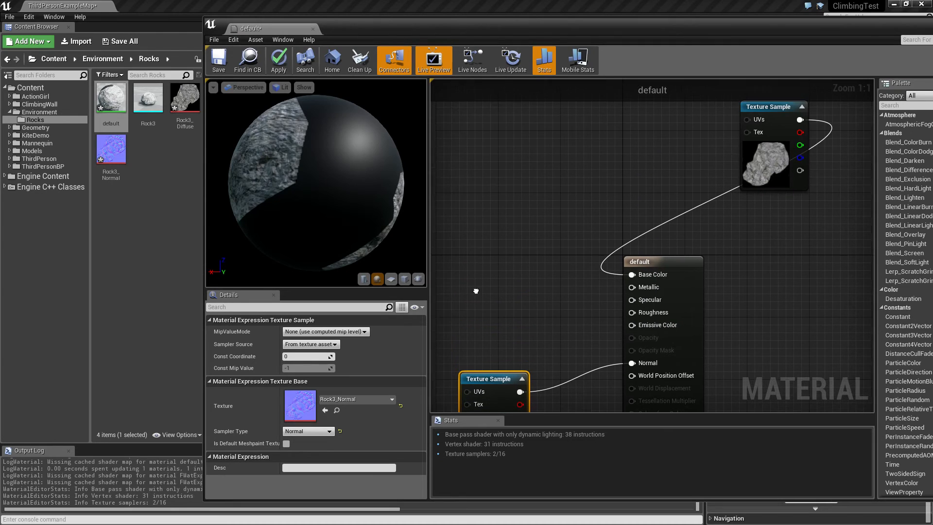
left_click(758, 141)
left_click_drag(758, 141, 492, 279)
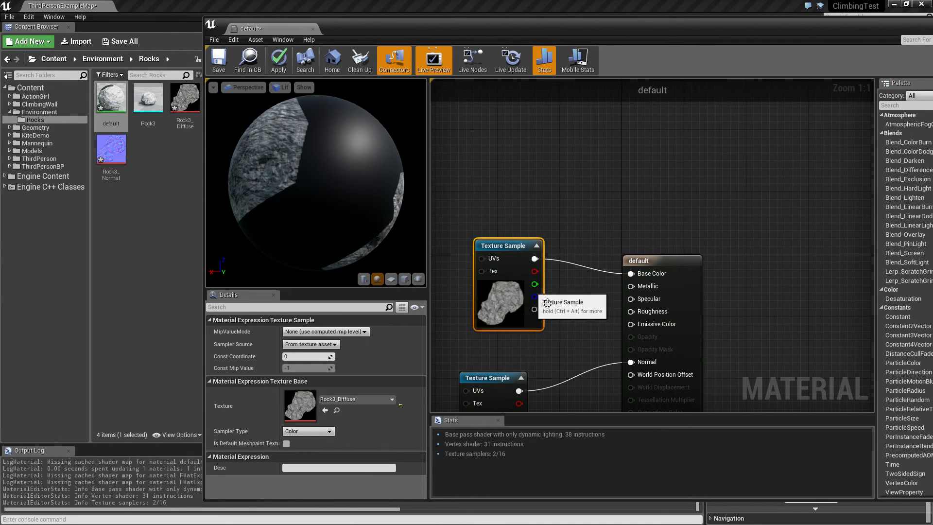
- Check the rock material on the preview sphere from several sides, then save the material and close its editor
left_click_drag(279, 188, 389, 199)
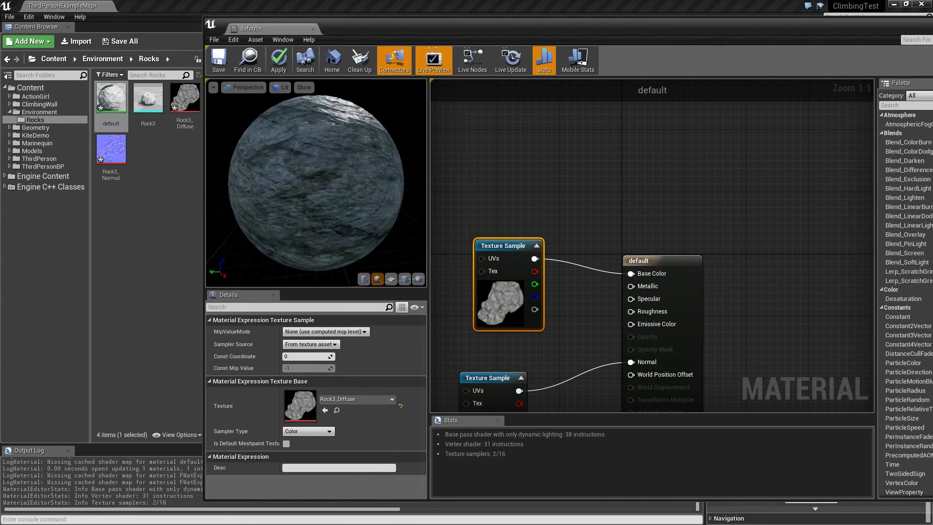
left_click_drag(316, 190, 258, 219)
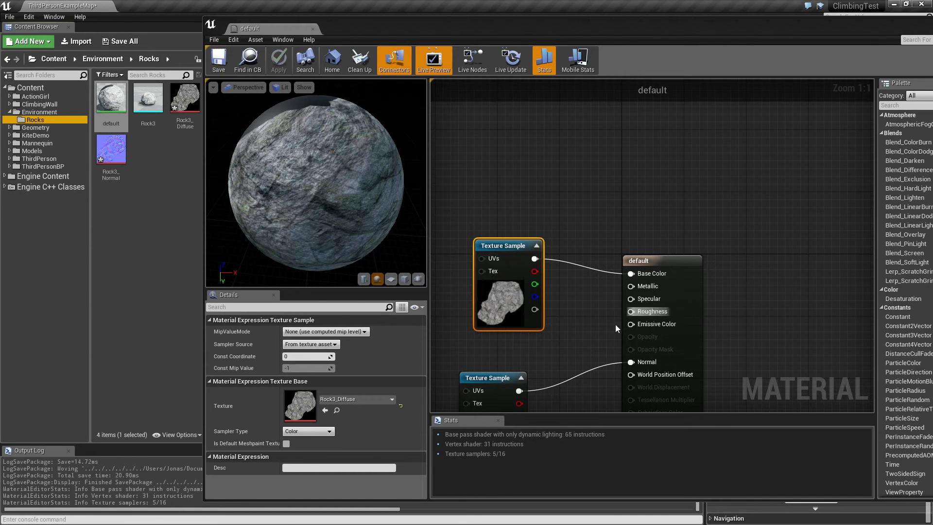
left_click(313, 29)
- Play-test the level by walking the character onto and around the small Rock3 to check its collision, then stop playing
left_click(520, 37)
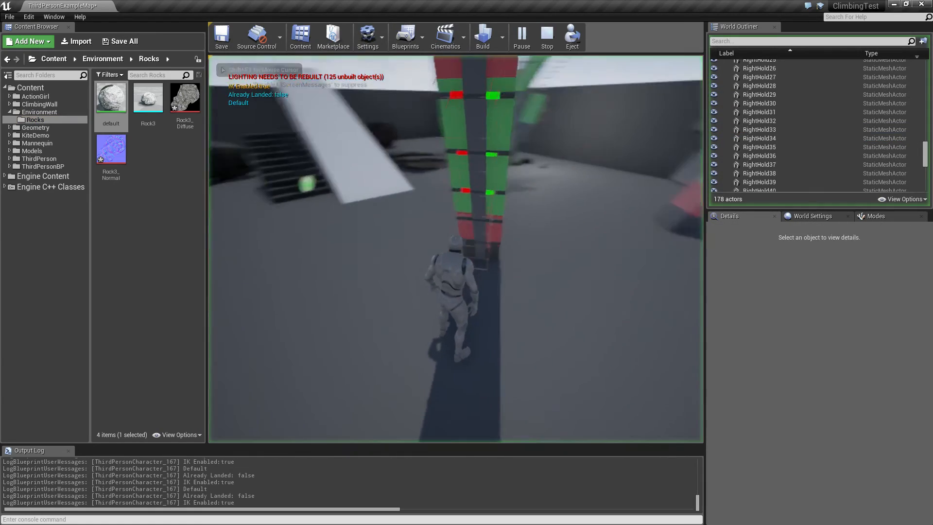
key("w")
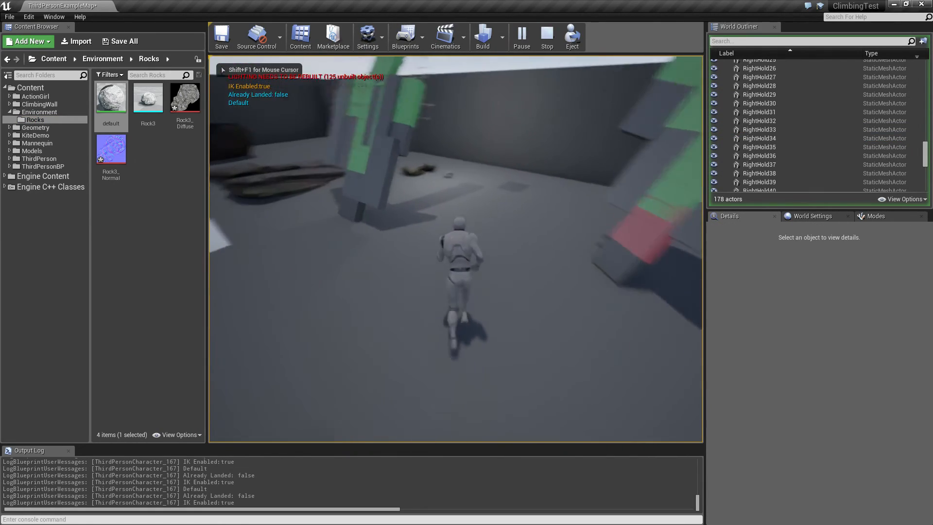
key("w")
key("d")
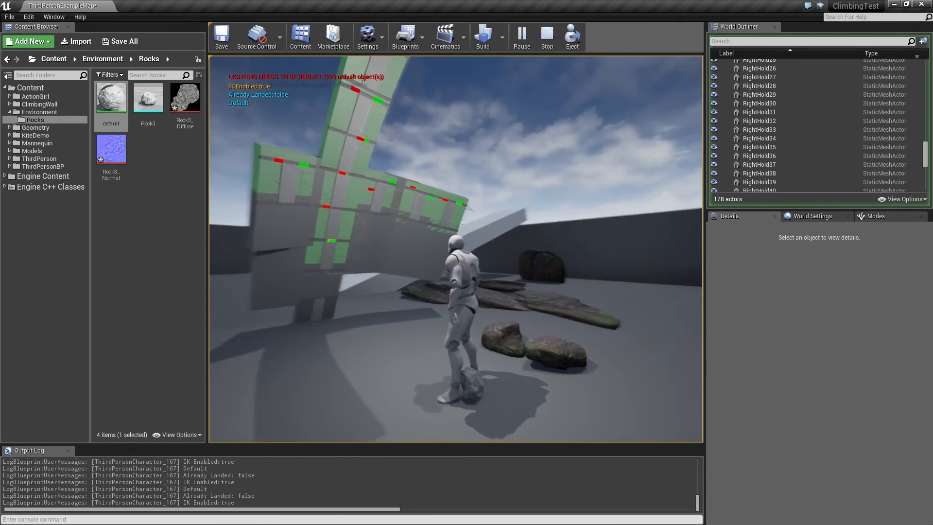
key("w")
key("s")
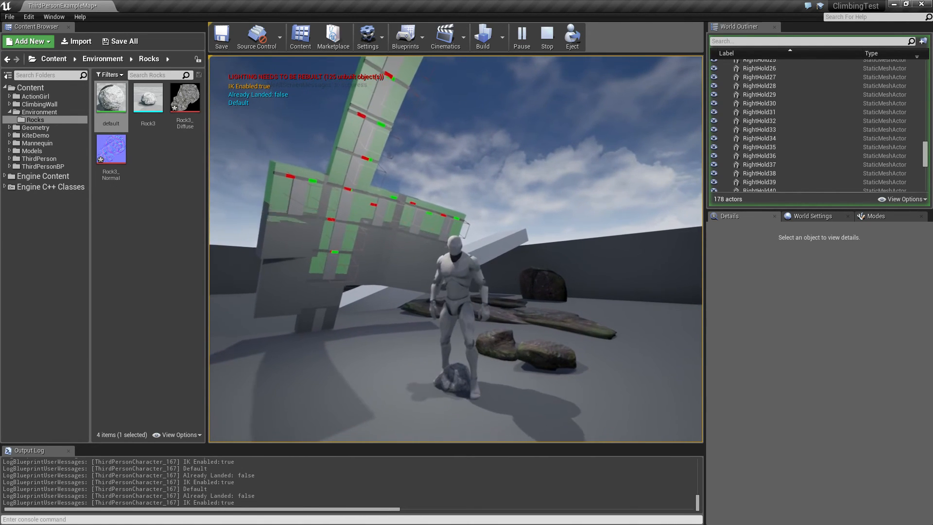
key("w")
key("s")
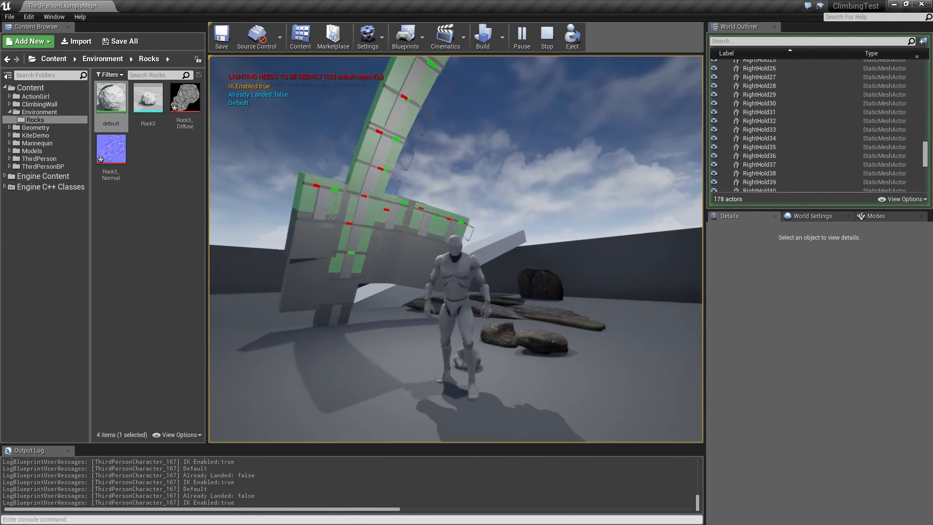
key("w")
key("w")
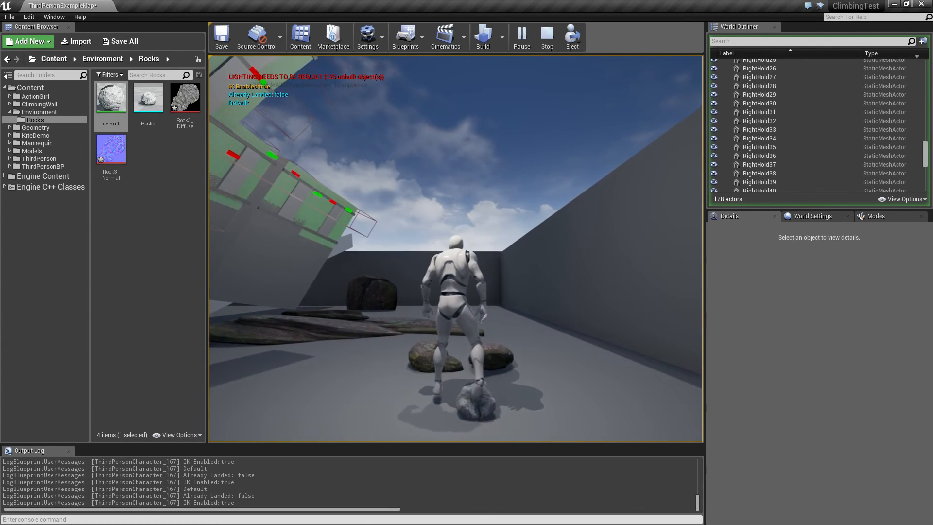
key("w")
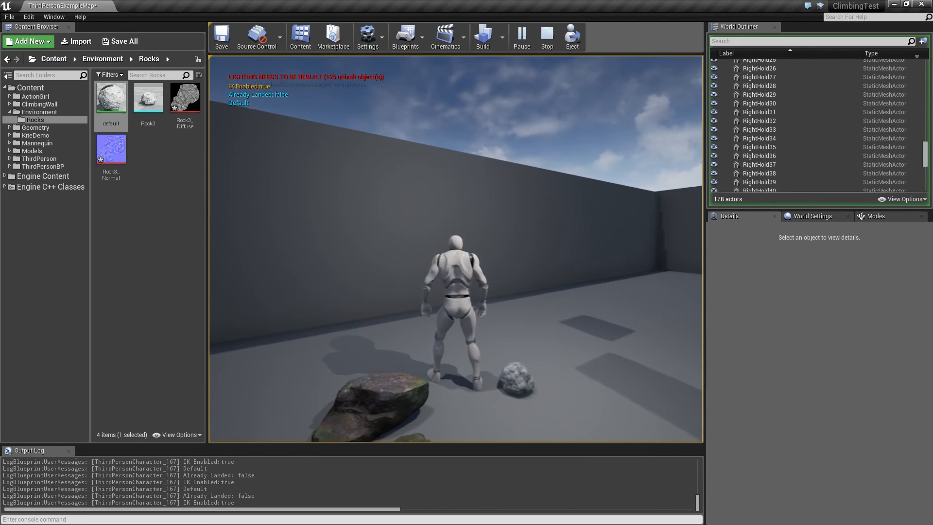
key("Escape")
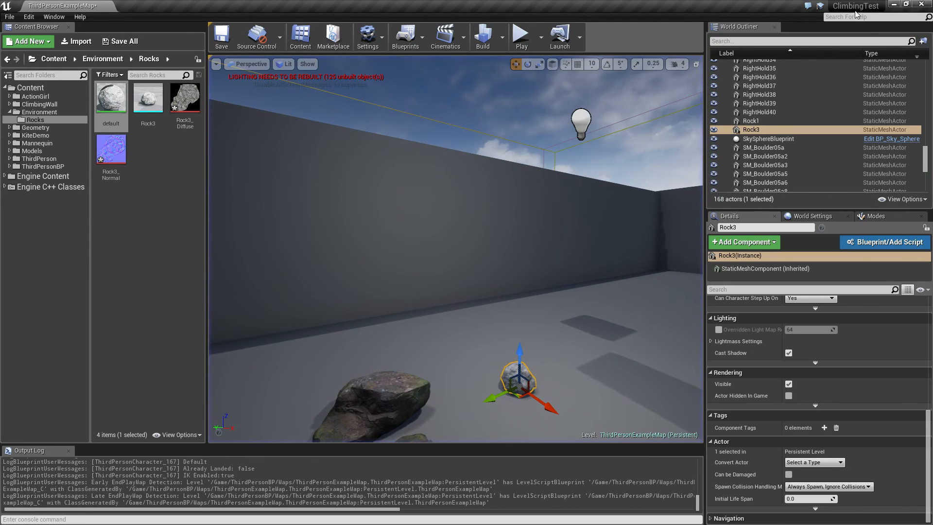
- Scale the placed Rock3 up horizontally into a wide, flat rock and move it farther from the nearby boulder
left_click(518, 383)
key("space")
key("space")
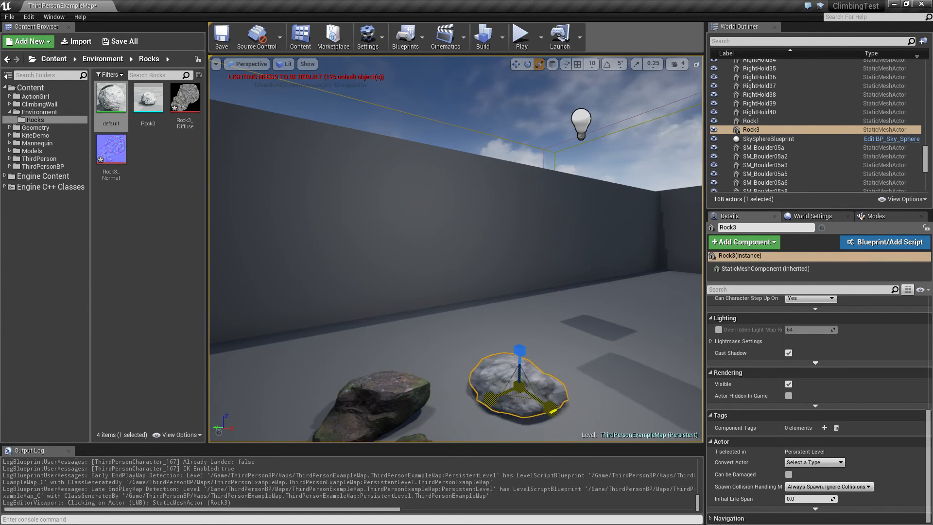
left_click_drag(518, 398, 575, 330)
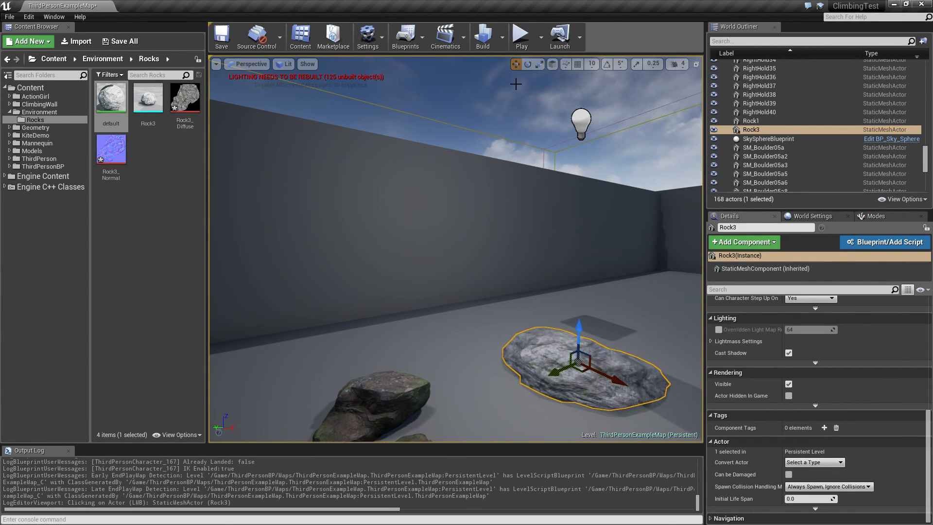
- Play-test the level again, walking the character over and around the enlarged rock, then stop playing
left_click(520, 36)
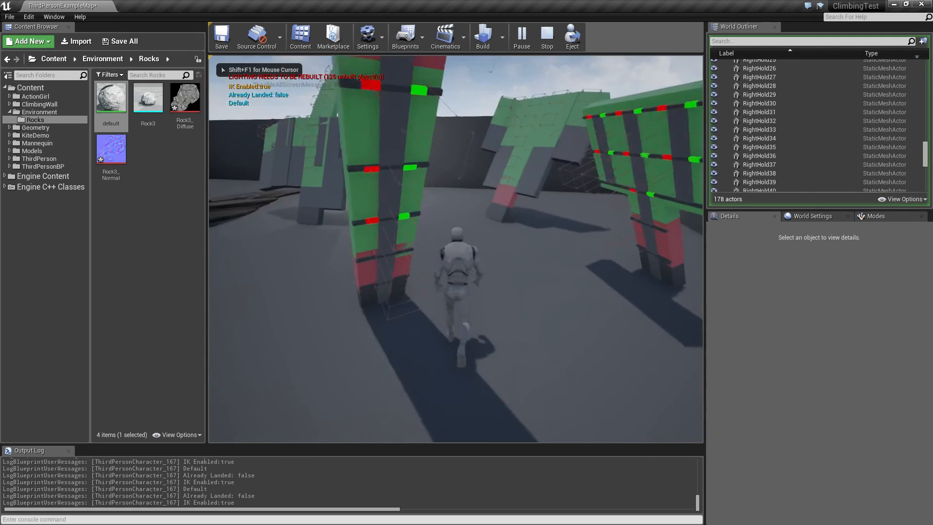
key("w")
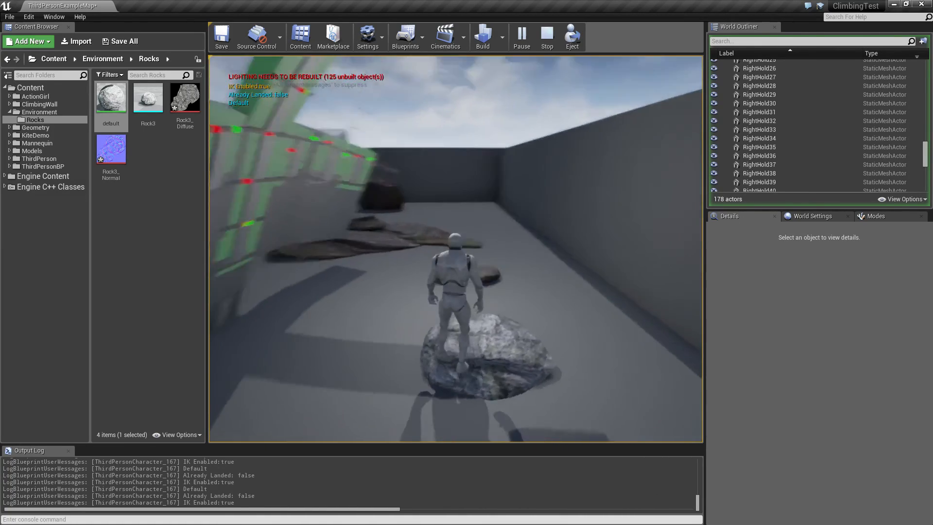
key("w")
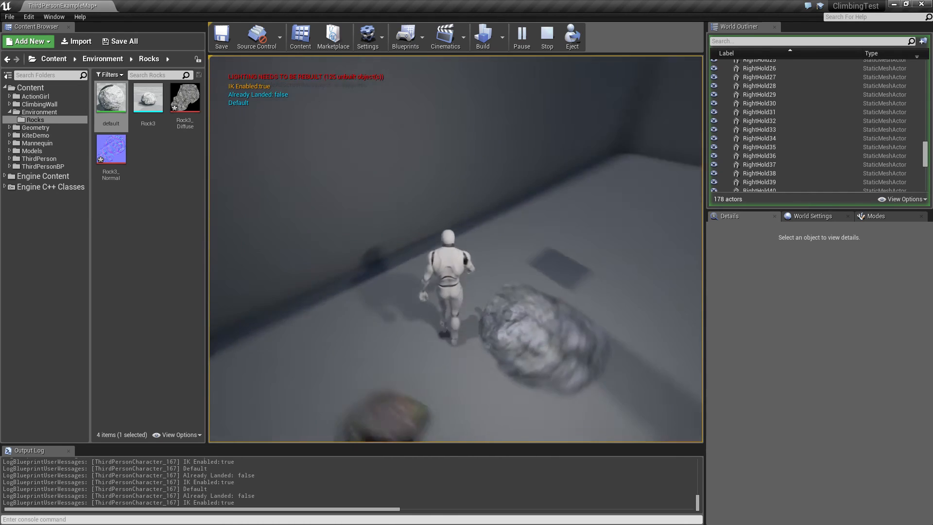
key("w")
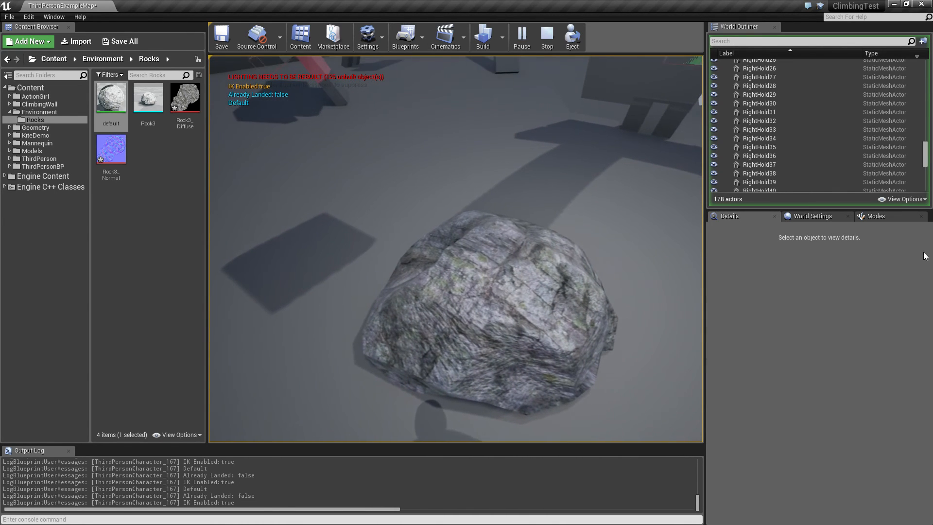
key("Escape")
- Compare the enlarged rock with the neighbouring mossy boulders from floor level
key("a")
right_click_drag(395, 216, 525, 197)
key("d")
key("a")
key("w")
right_click_drag(311, 364, 372, 380)
left_click(309, 367)
key("d")
key("a")
key("a")
key("a")
key("e")
key("w")
key("w")
key("a")
key("w")
key("w")
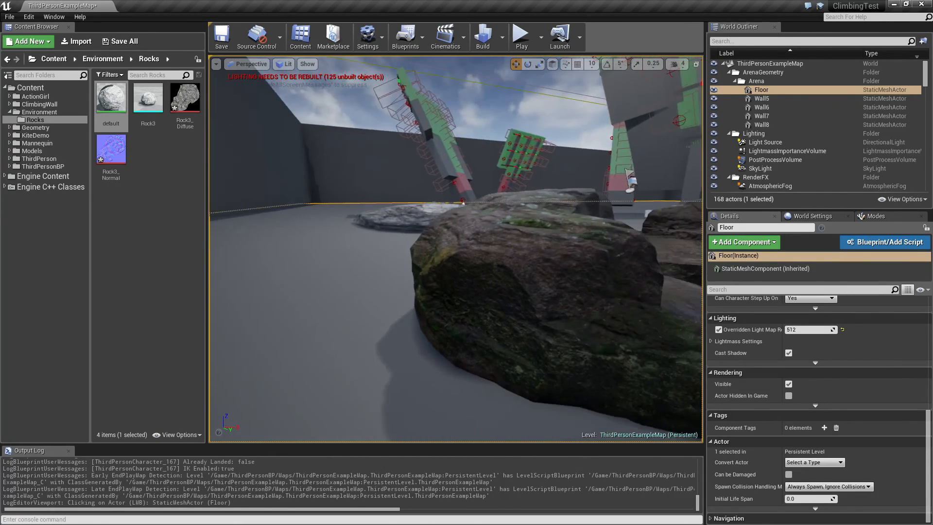
- Inspect the enlarged rock's surface texture up close from several sides for detail and stretching
mouse_move(372, 380)
right_mouse_down()
mouse_move(352, 377)
mouse_move(381, 375)
mouse_move(376, 389)
mouse_move(365, 377)
right_mouse_up()
key("w")
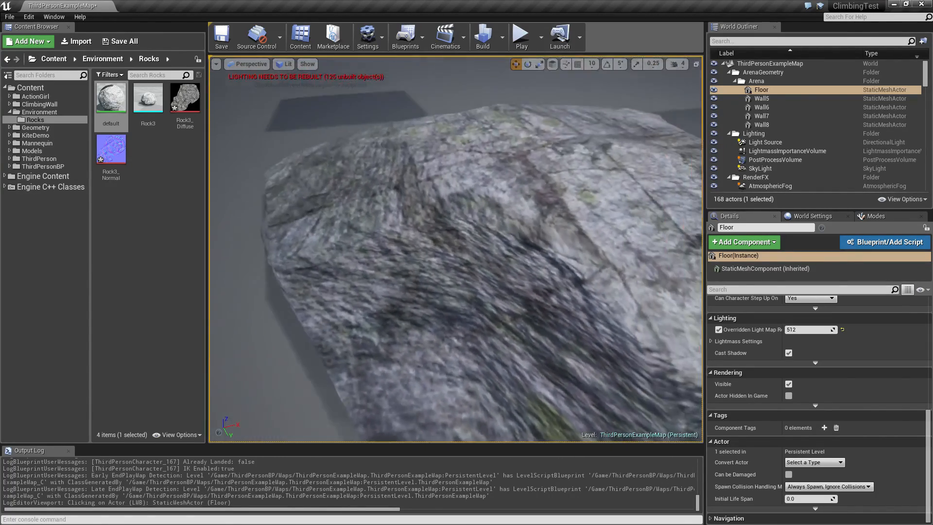
right_click_drag(456, 249, 435, 282)
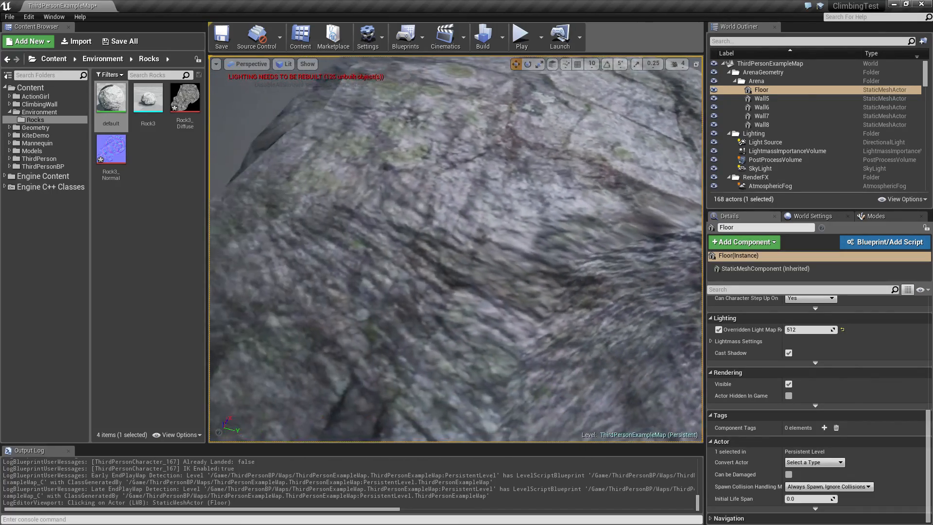
right_click_drag(456, 249, 525, 219)
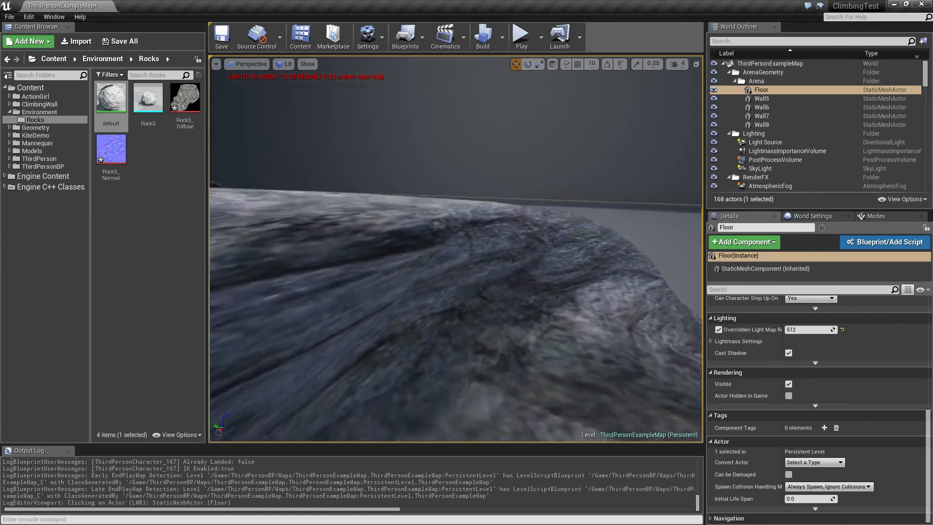
right_click_drag(456, 249, 413, 354)
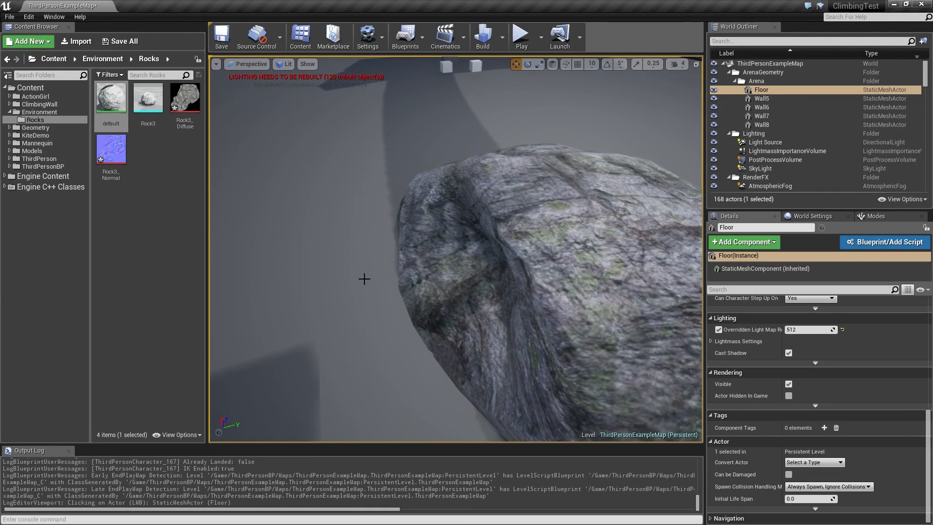
- Open the Rock3_Diffuse texture, examine its detail and resolution, and close the texture editor
double_click(184, 97)
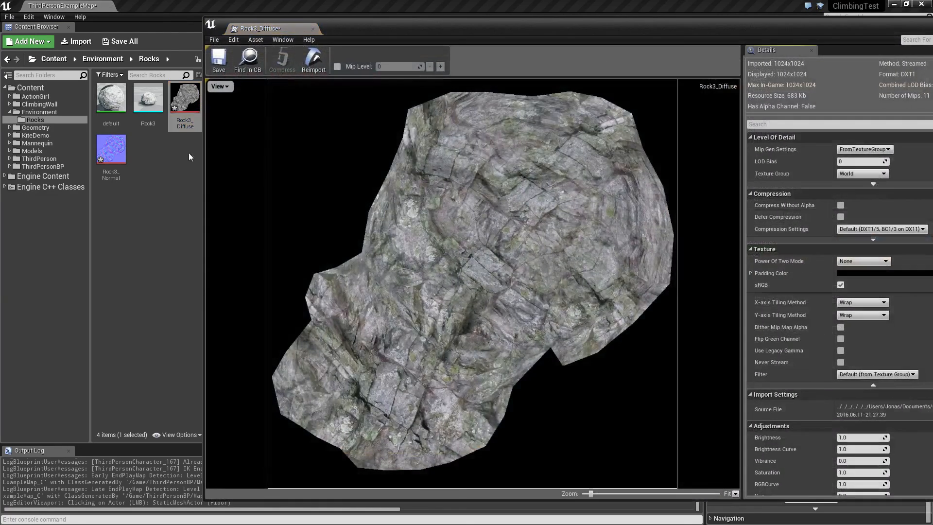
scroll(500, 225, "up", 1)
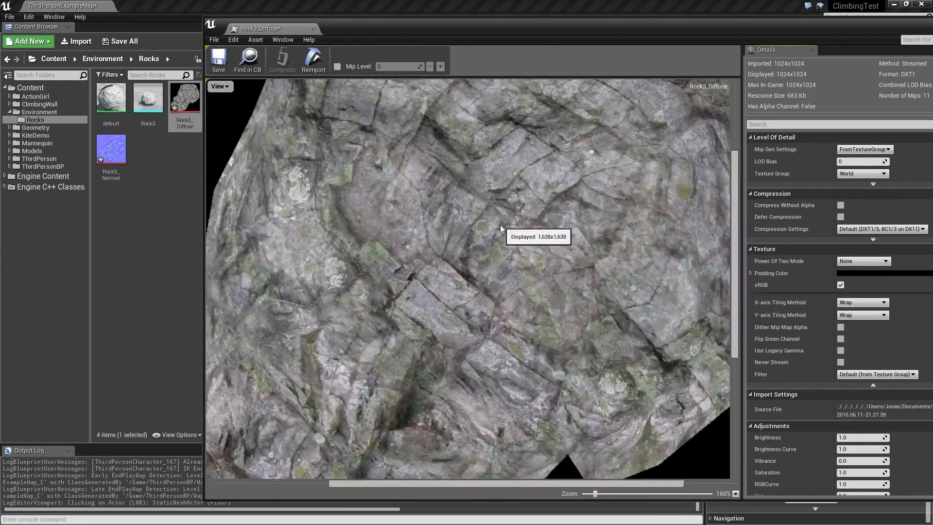
scroll(487, 244, "down", 2)
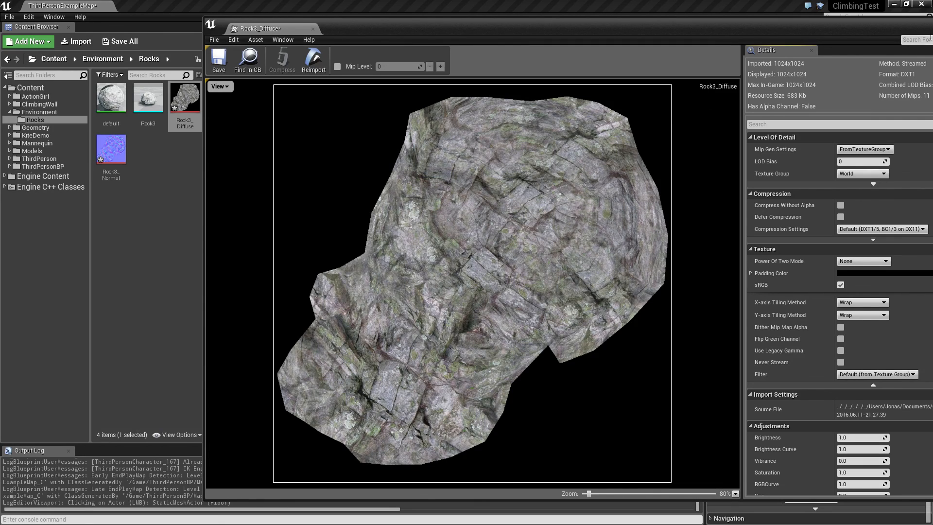
left_click_drag(877, 33, 760, 29)
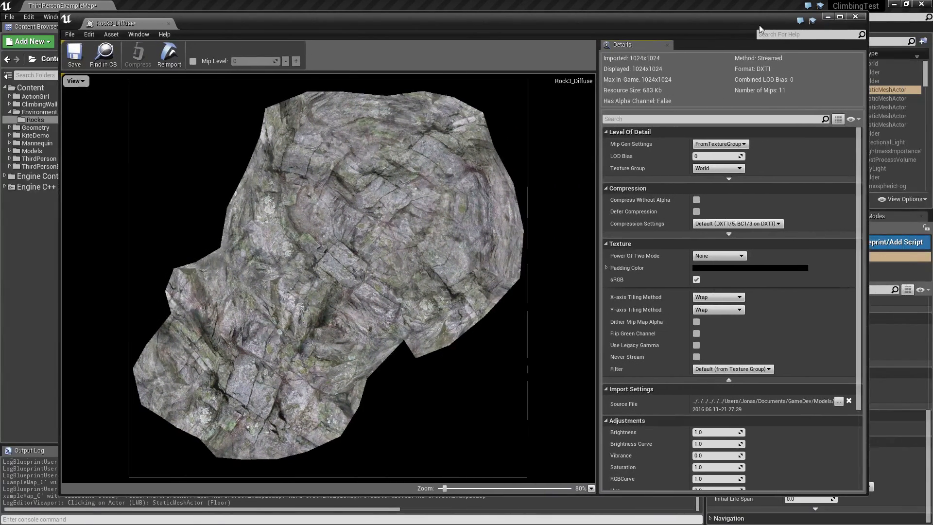
left_click(854, 18)
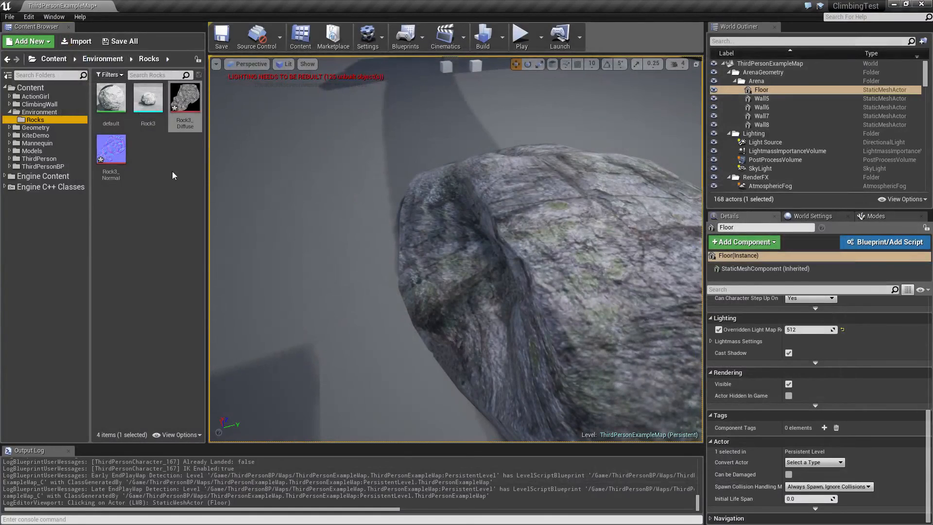